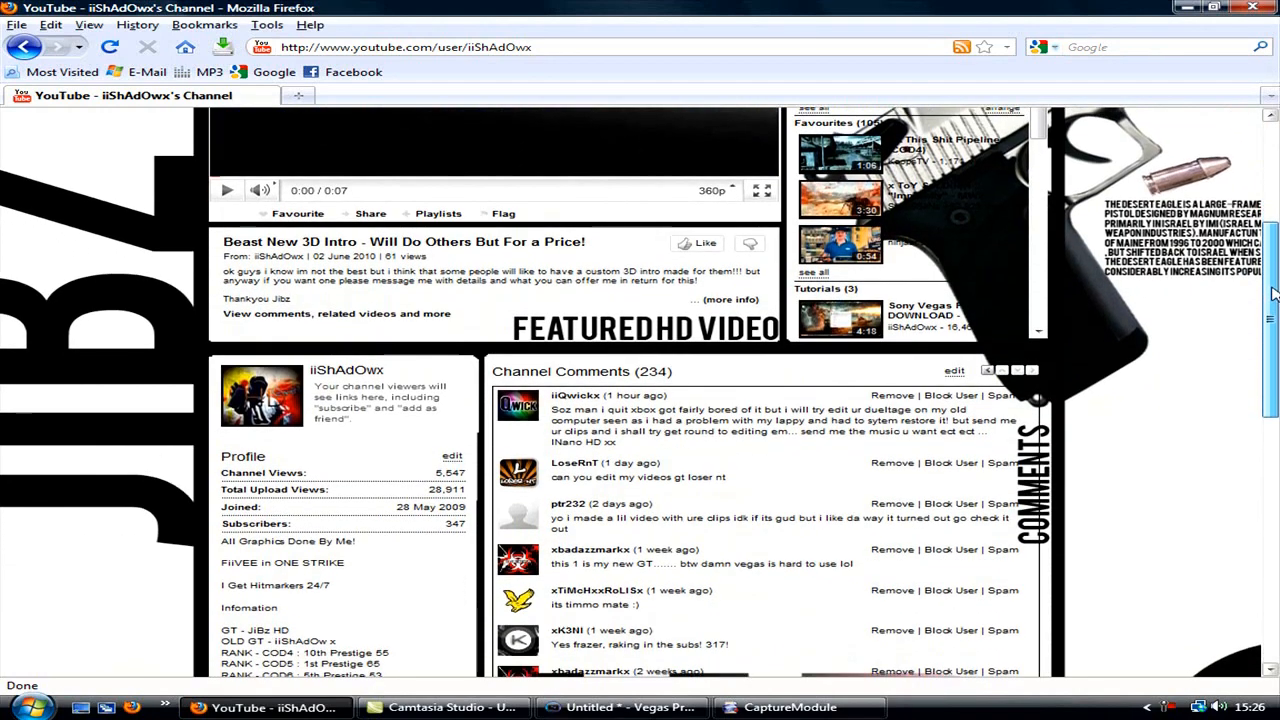
{"action": "left_click_drag", "start_coordinate": [1275, 293], "coordinate": [1277, 300]}
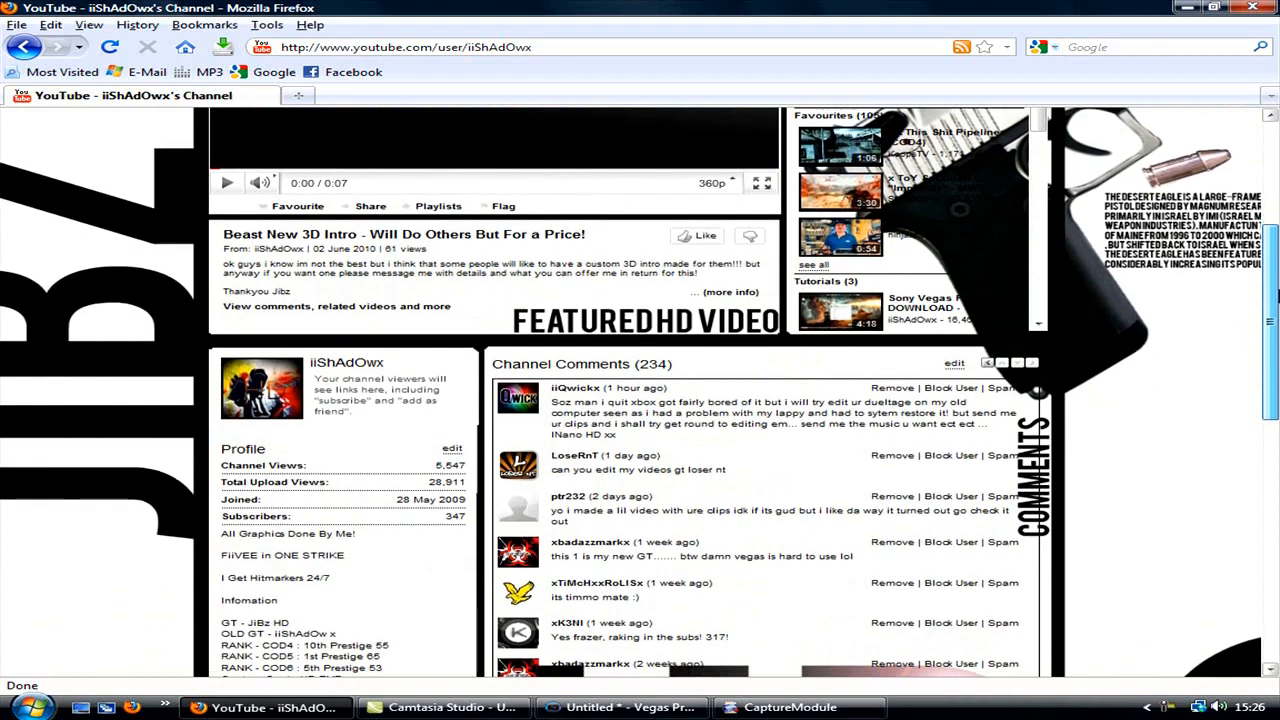
{"action": "left_click_drag", "start_coordinate": [1277, 300], "coordinate": [1277, 147]}
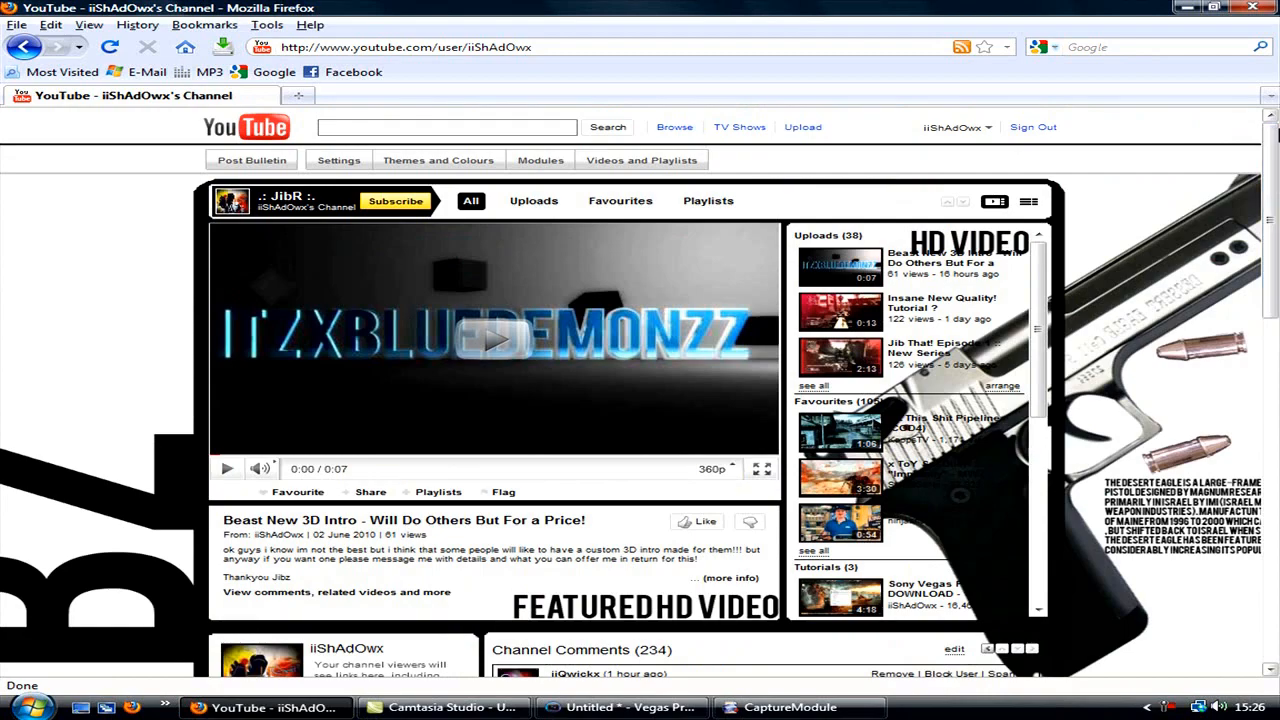
- Switch to ArcSoft Capture Module and review the source resolution and frame rate in the encoder's format settings
{"action": "left_click", "coordinate": [1184, 8]}
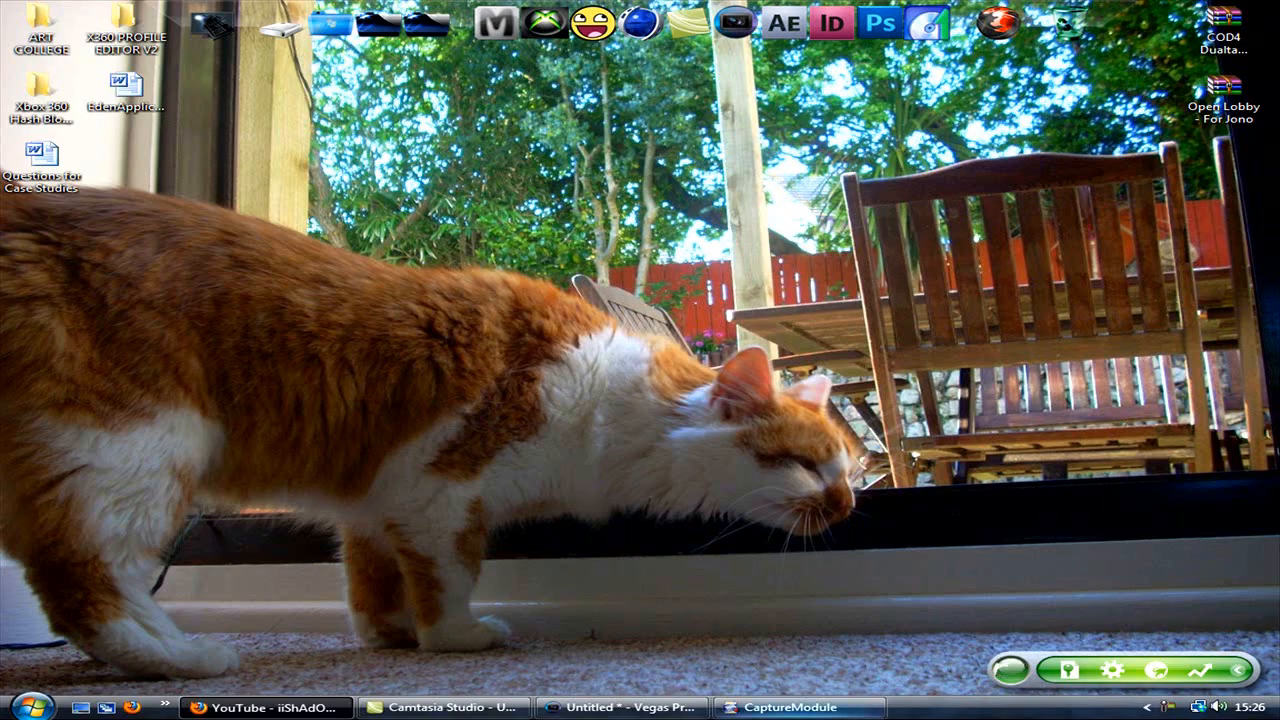
{"action": "left_click", "coordinate": [790, 707]}
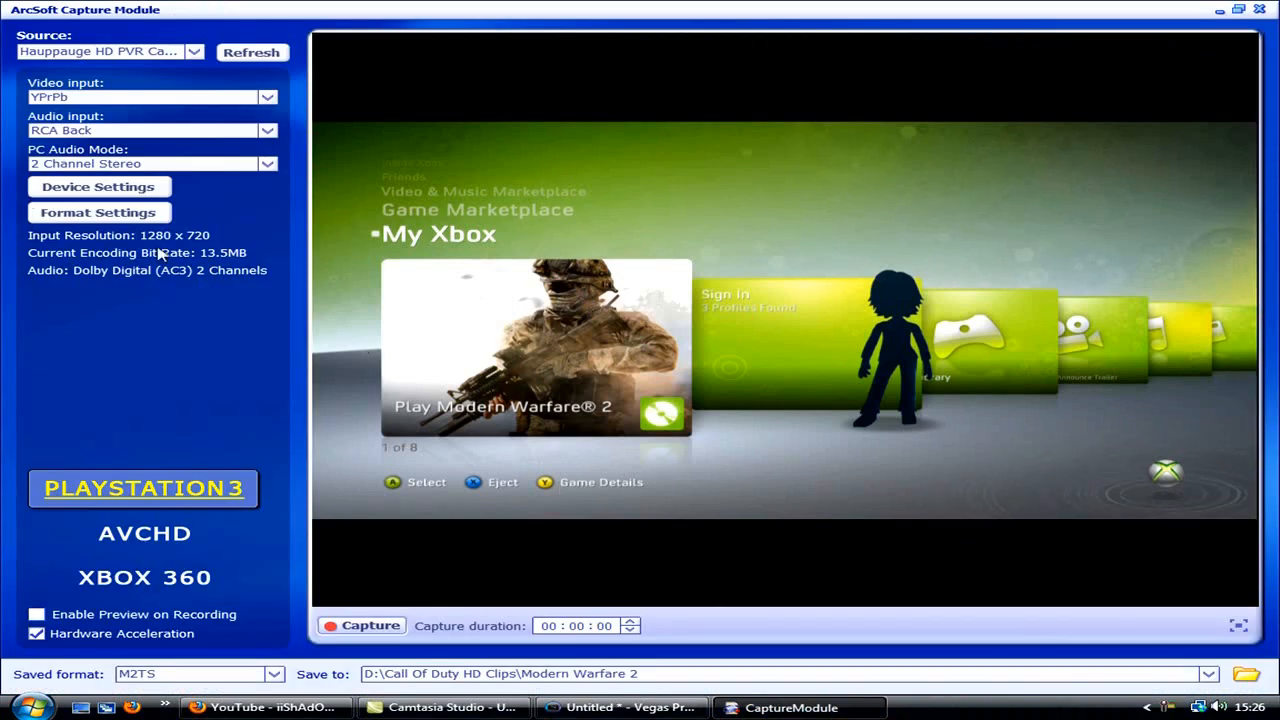
{"action": "left_click", "coordinate": [111, 216]}
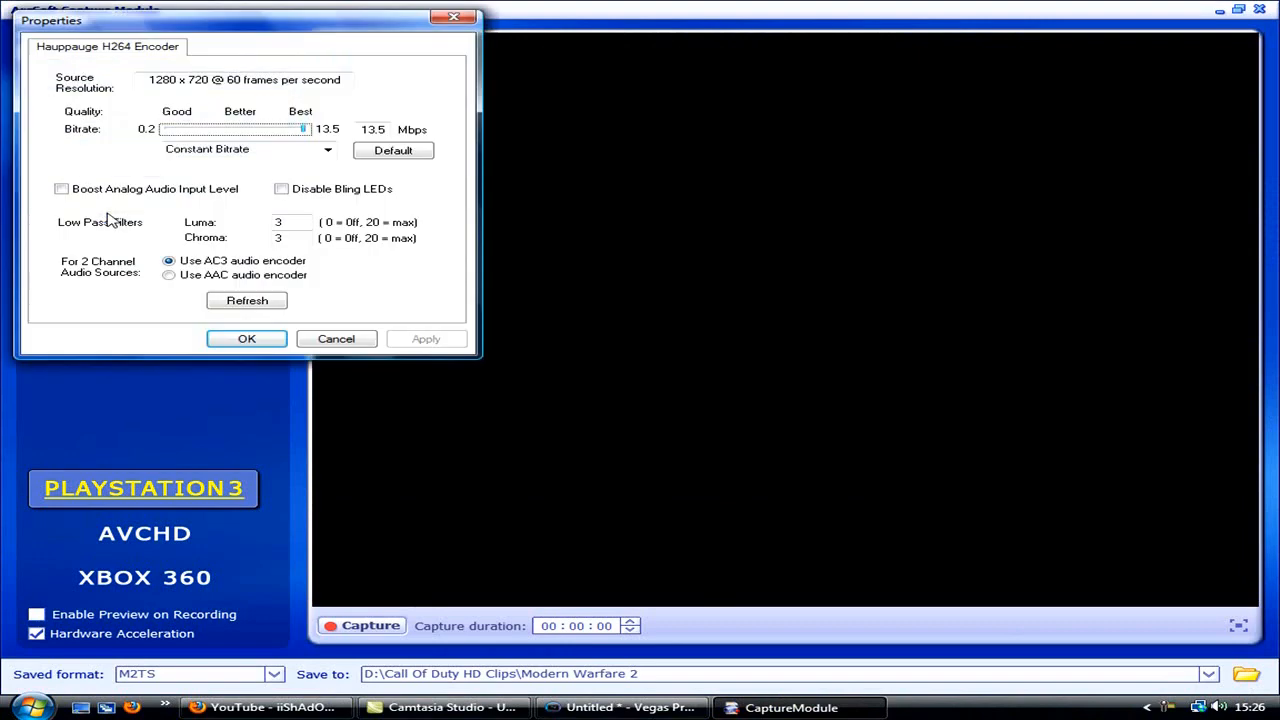
{"action": "left_click_drag", "start_coordinate": [255, 17], "coordinate": [526, 128]}
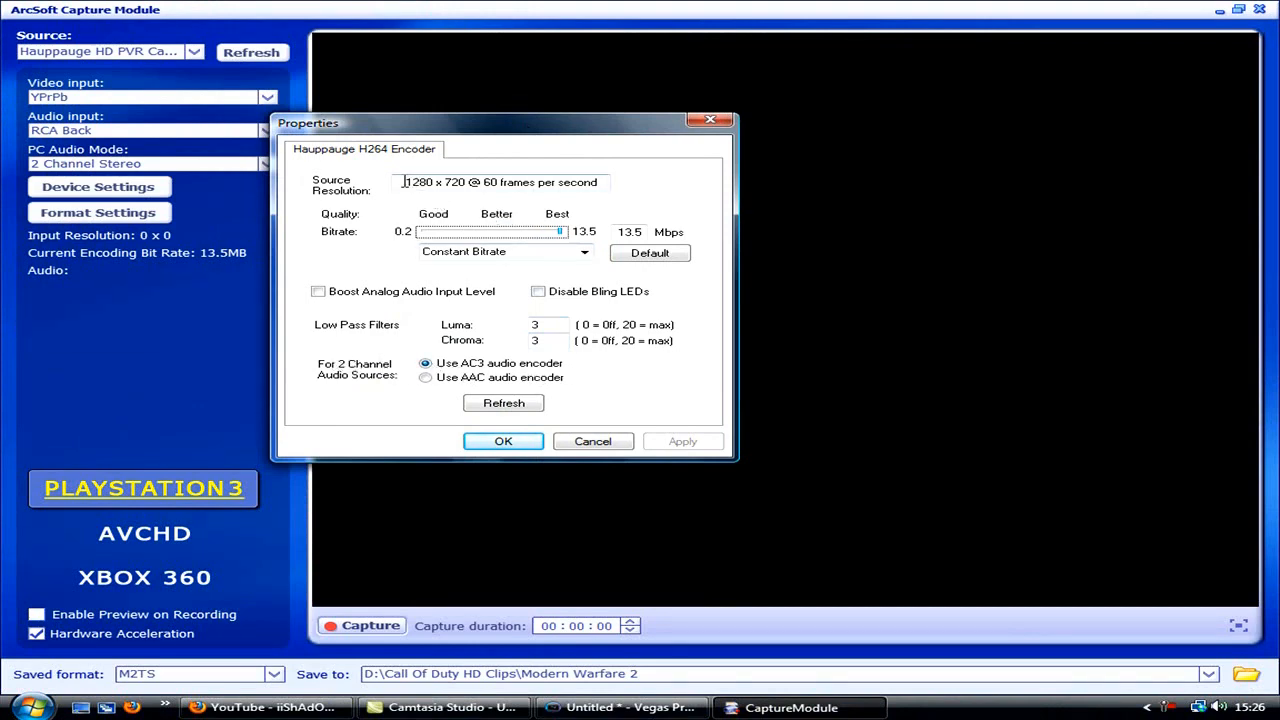
{"action": "left_click_drag", "start_coordinate": [404, 182], "coordinate": [472, 182]}
{"action": "left_click", "coordinate": [474, 182]}
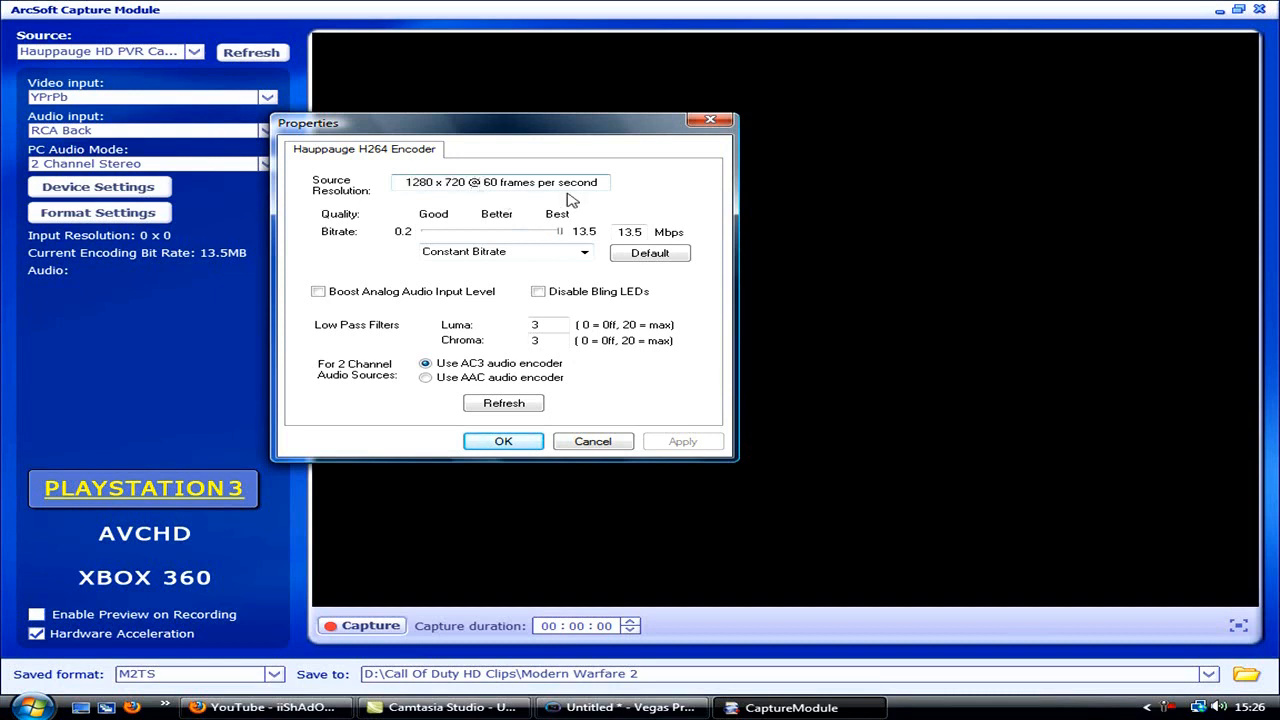
{"action": "left_click_drag", "start_coordinate": [484, 184], "coordinate": [520, 186]}
{"action": "left_click", "coordinate": [503, 441]}
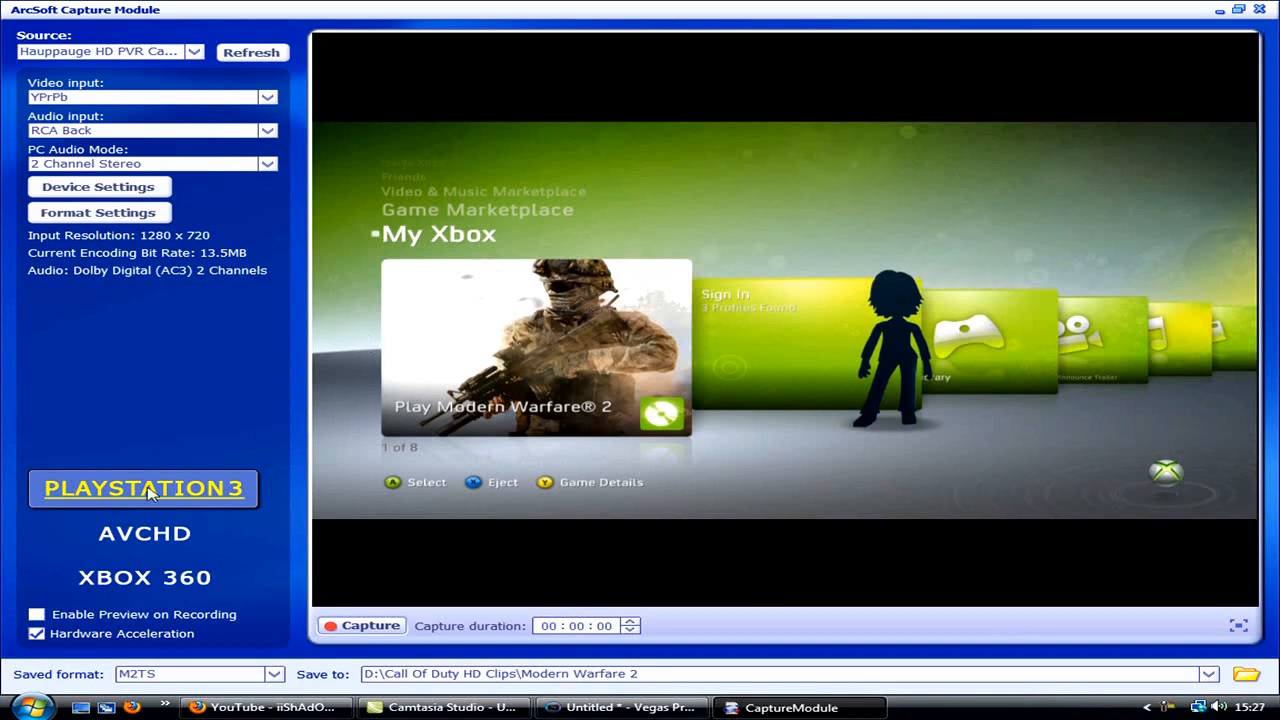
- Switch to Vegas Pro and place the playhead at 00:00:01;16 on the gameplay clip
{"action": "left_click", "coordinate": [1221, 10]}
{"action": "mouse_move", "coordinate": [505, 710]}
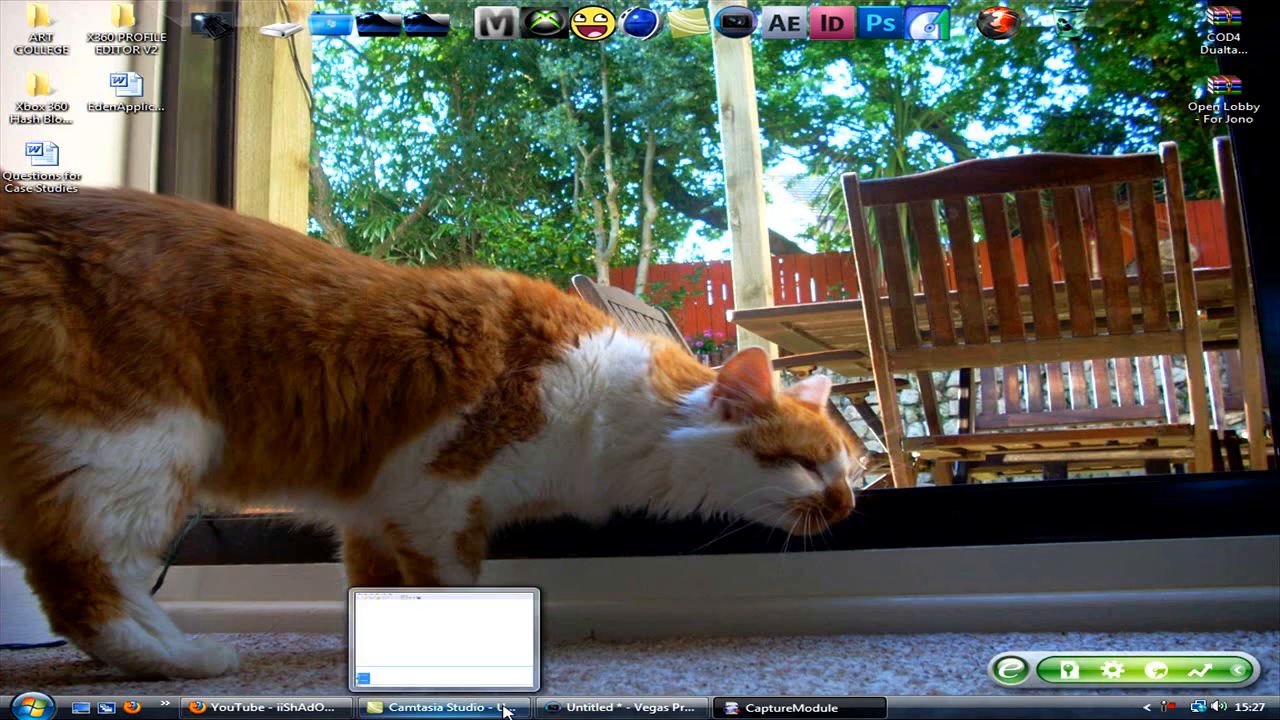
{"action": "mouse_move", "coordinate": [578, 710]}
{"action": "left_click", "coordinate": [566, 710]}
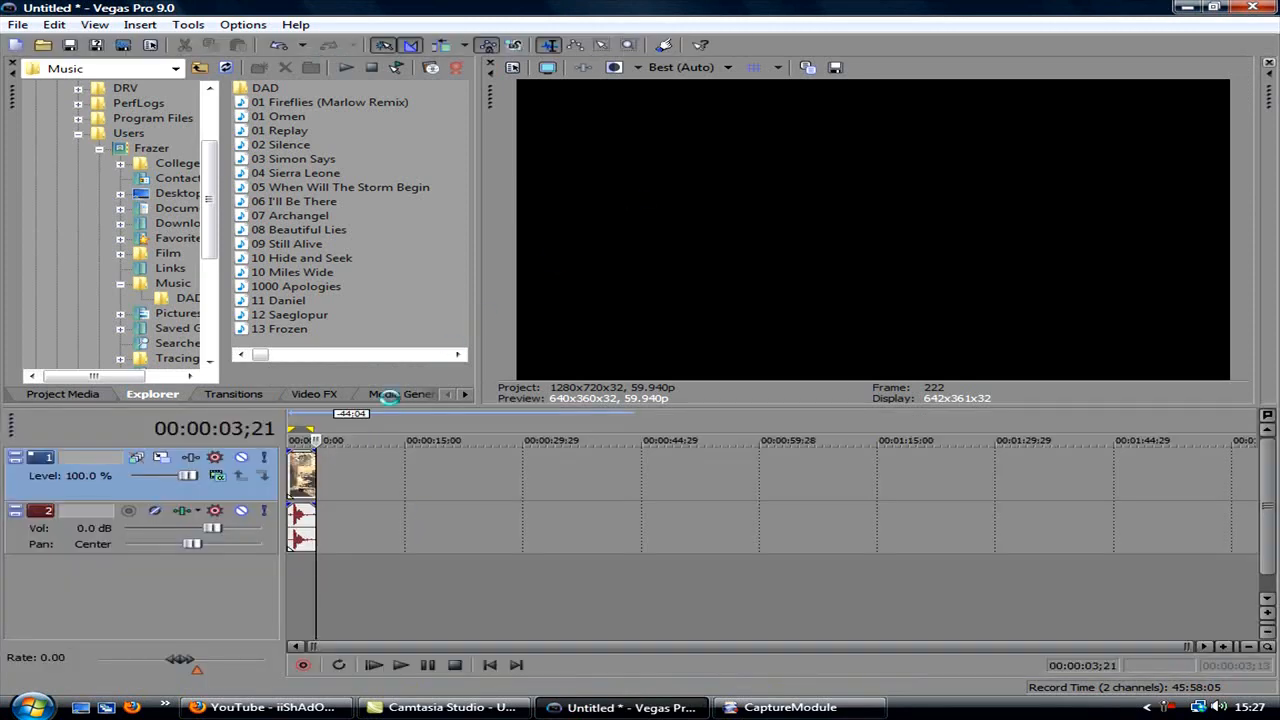
{"action": "left_click", "coordinate": [302, 479]}
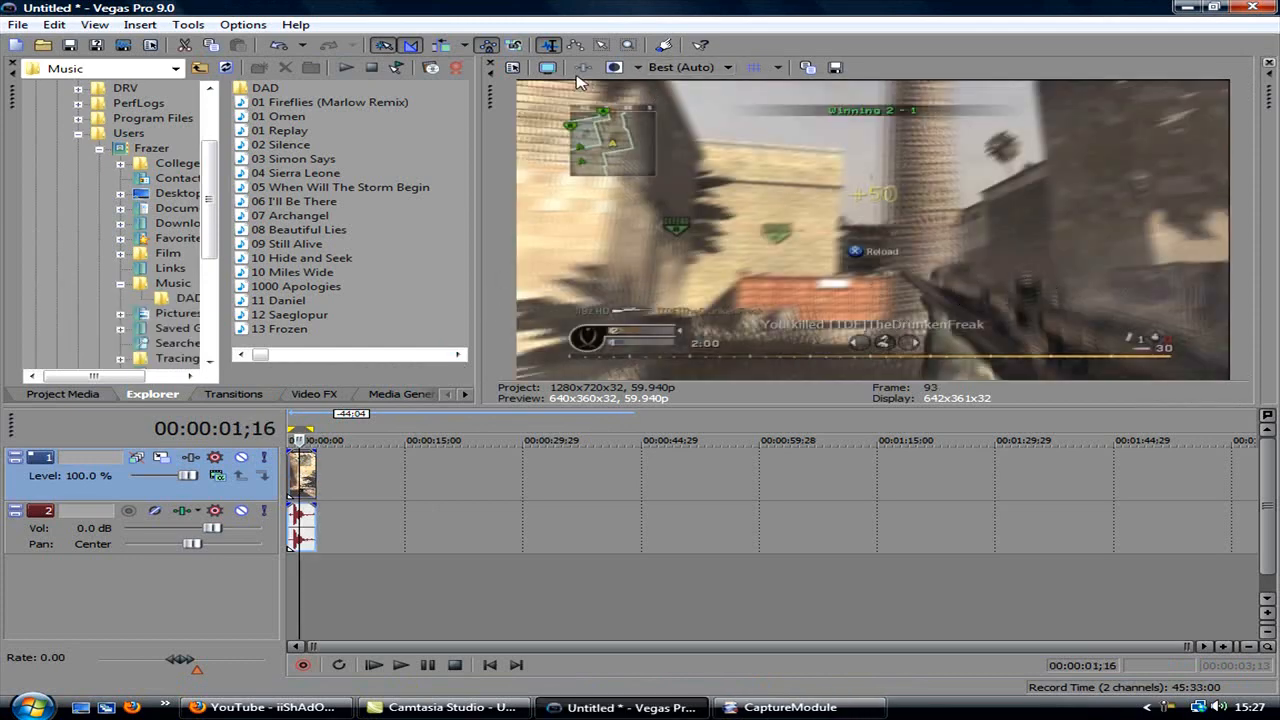
- Review the project's video template, frame rate and width in the project properties, and try the option to start all new projects with these settings
{"action": "left_click", "coordinate": [514, 70]}
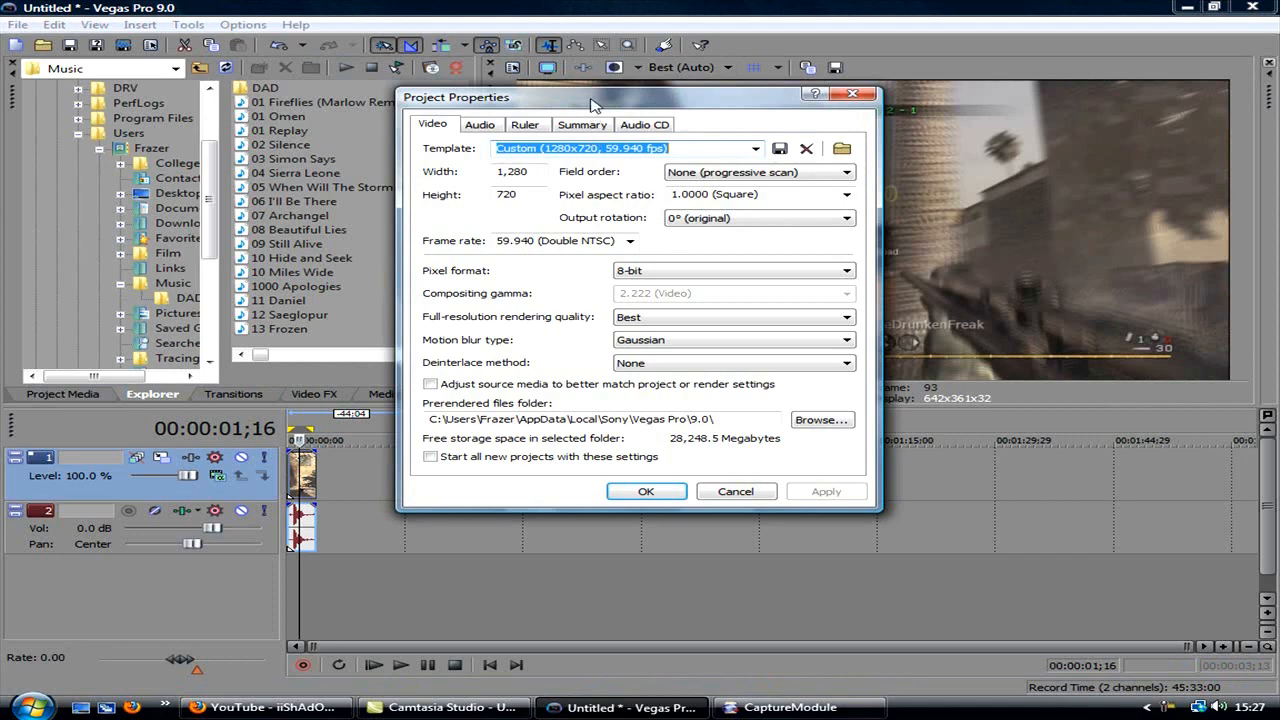
{"action": "left_click_drag", "start_coordinate": [596, 108], "coordinate": [584, 148]}
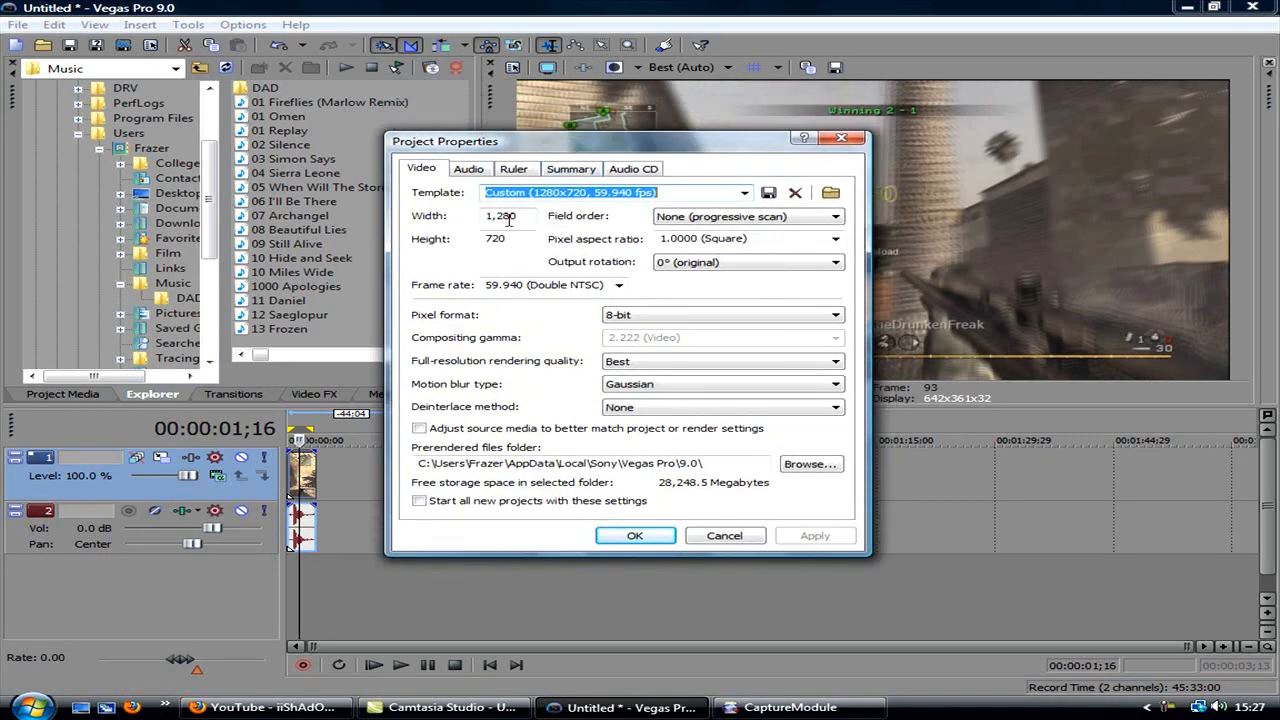
{"action": "left_click", "coordinate": [748, 194]}
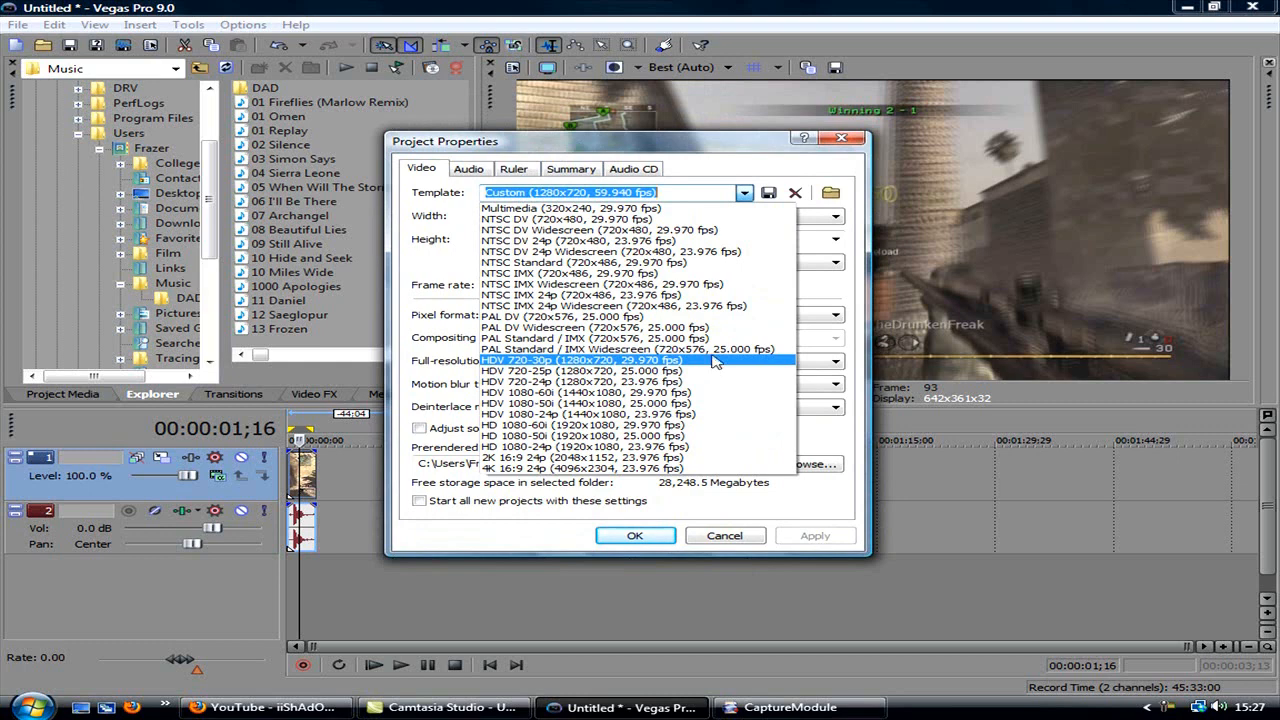
{"action": "left_click", "coordinate": [665, 210]}
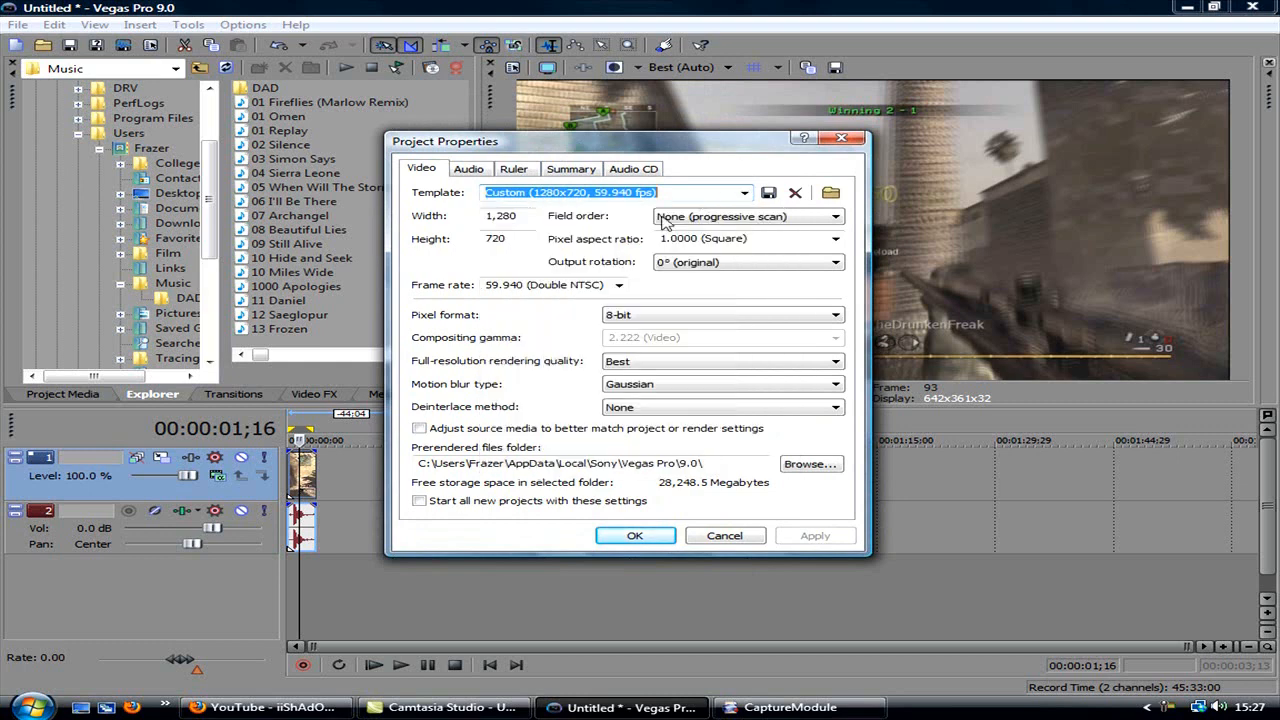
{"action": "left_click", "coordinate": [620, 285]}
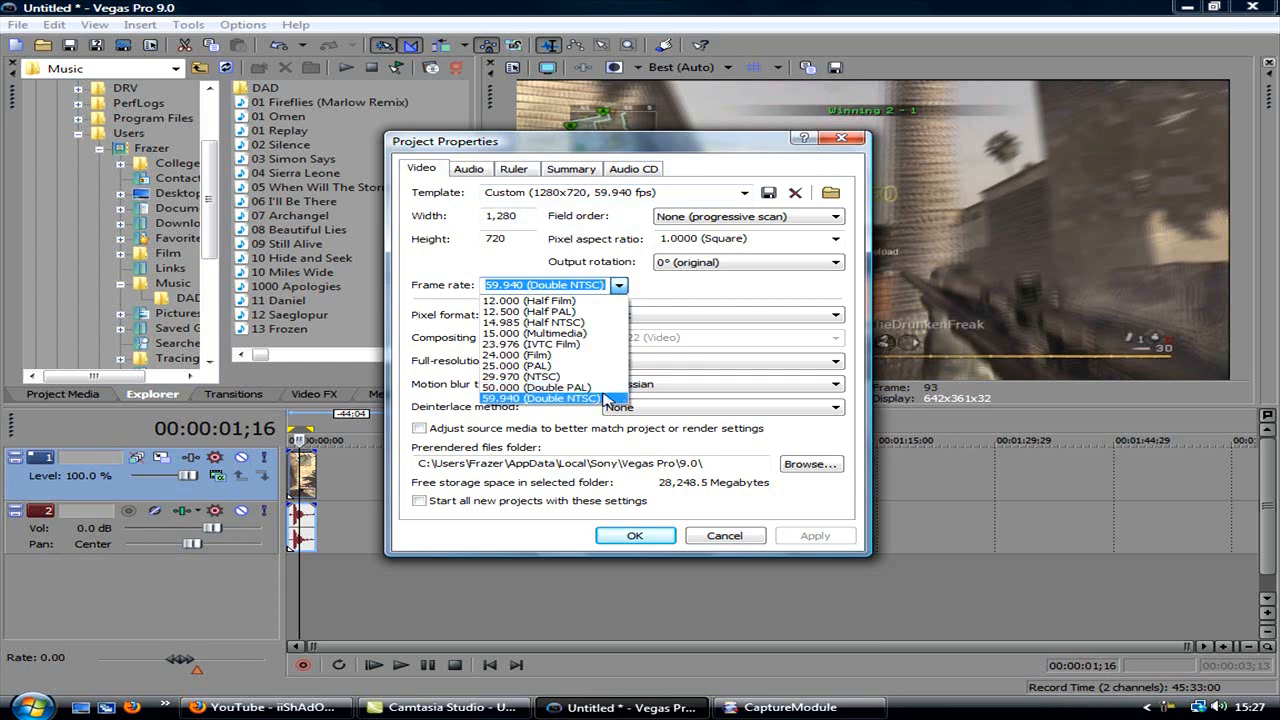
{"action": "left_click", "coordinate": [698, 296]}
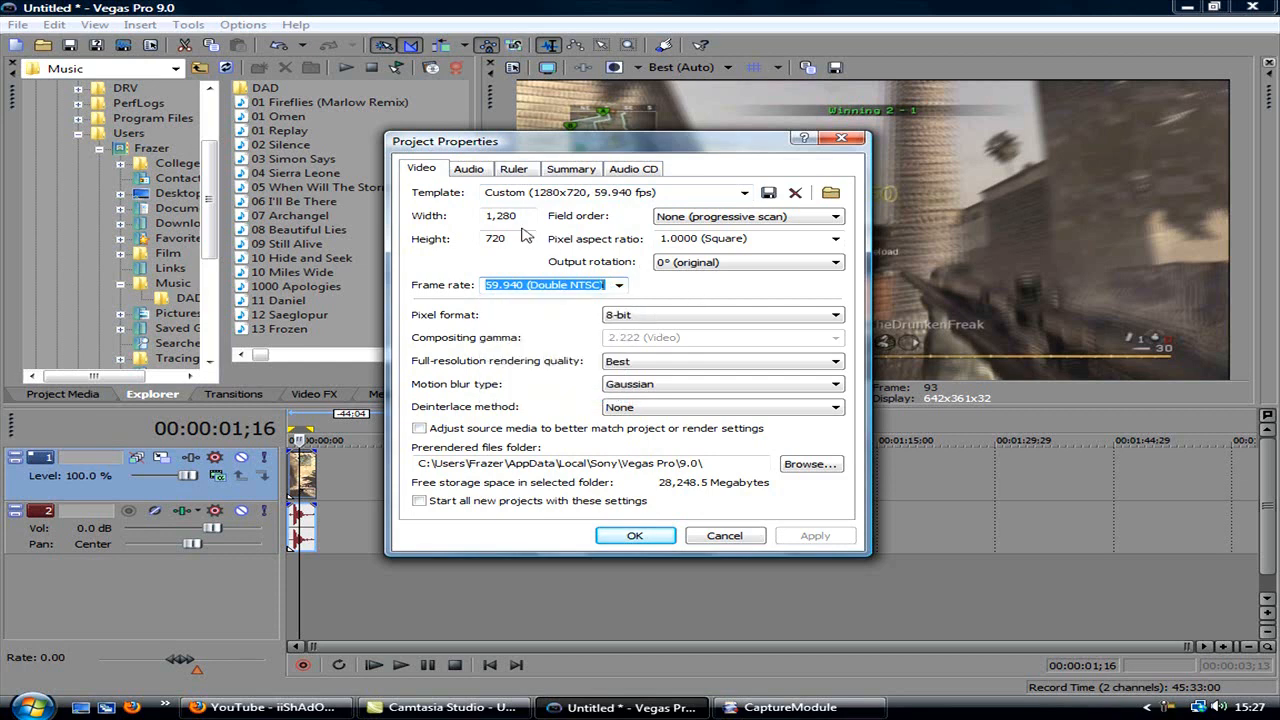
{"action": "left_click", "coordinate": [490, 208]}
{"action": "double_click", "coordinate": [490, 210]}
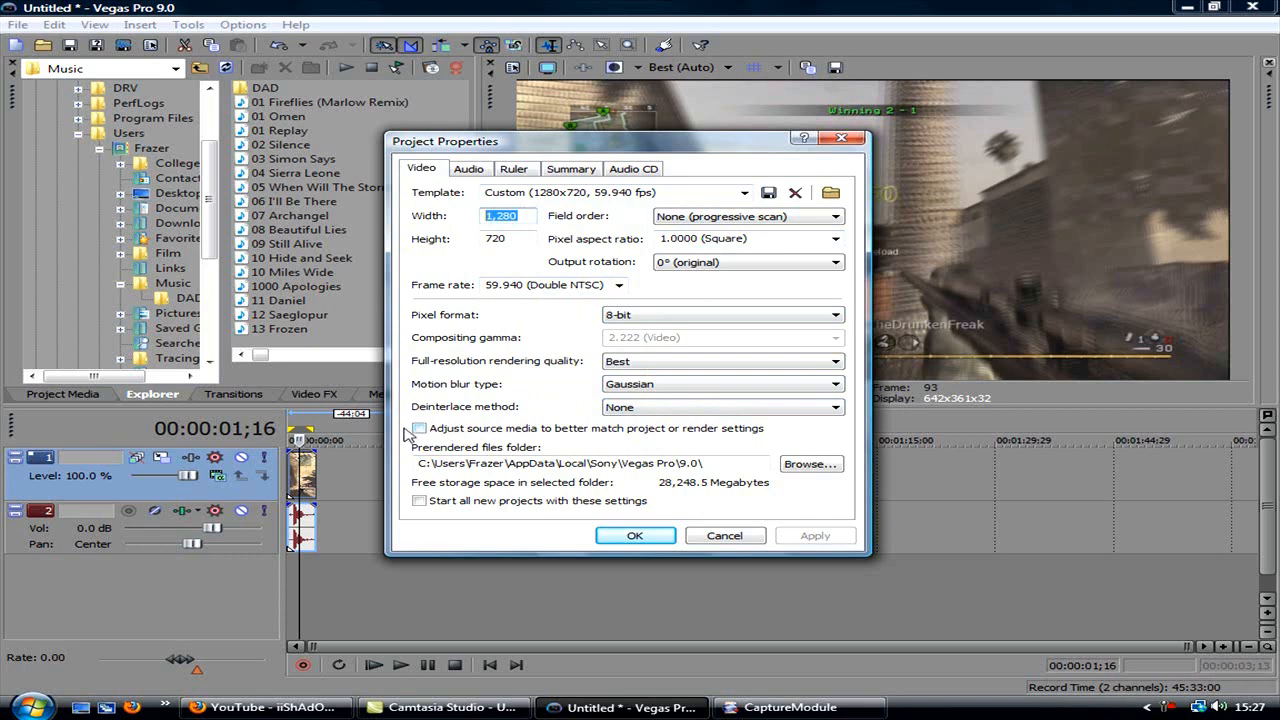
{"action": "left_click", "coordinate": [419, 502]}
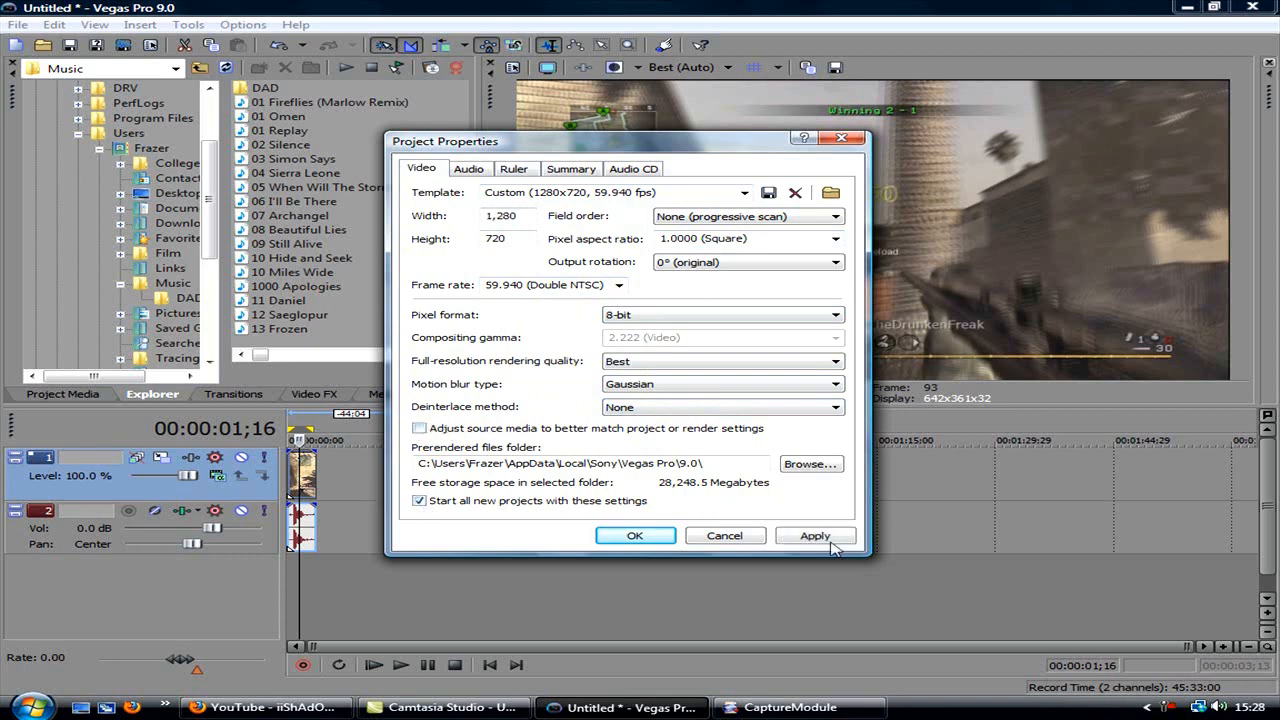
{"action": "left_click", "coordinate": [735, 537]}
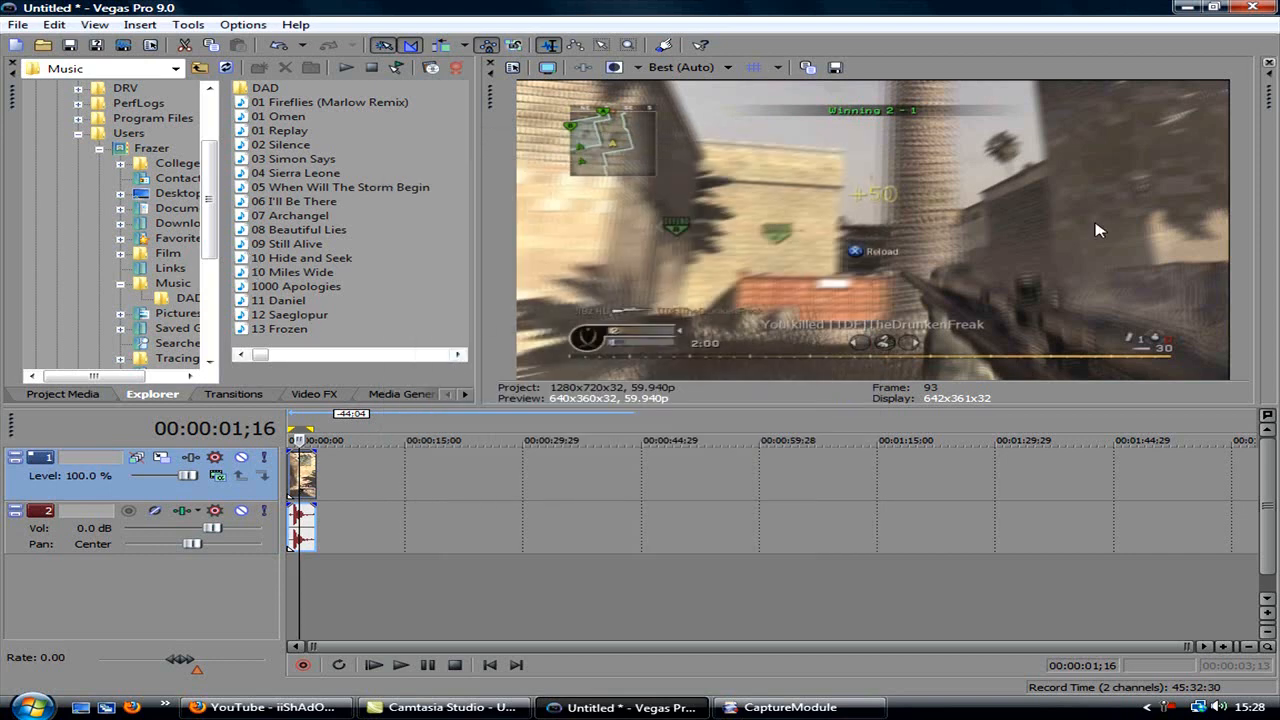
- Place the playhead at 00:00:00;24 and shrink the clip's pan/crop frame to about 1,268 by 696 with the aspect ratio unlocked
{"action": "scroll", "coordinate": [330, 543], "scroll_direction": "up", "scroll_amount": 2}
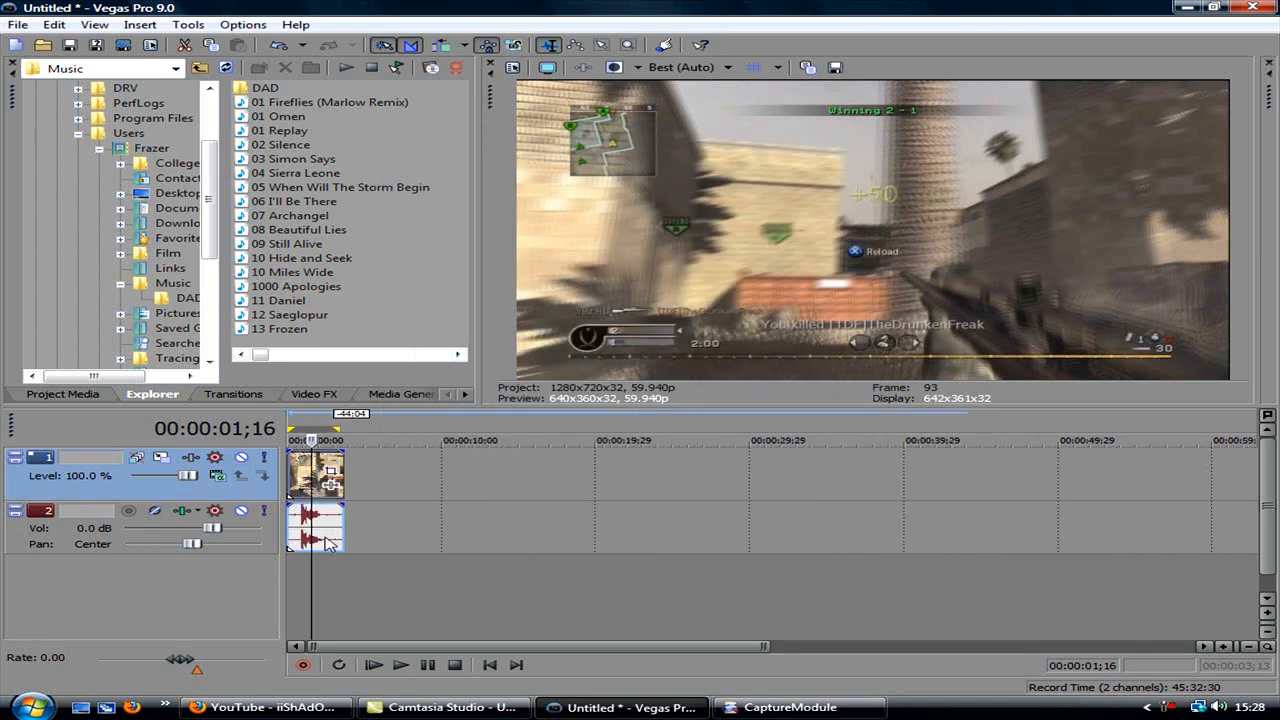
{"action": "scroll", "coordinate": [330, 543], "scroll_direction": "up", "scroll_amount": 2}
{"action": "left_click", "coordinate": [306, 522]}
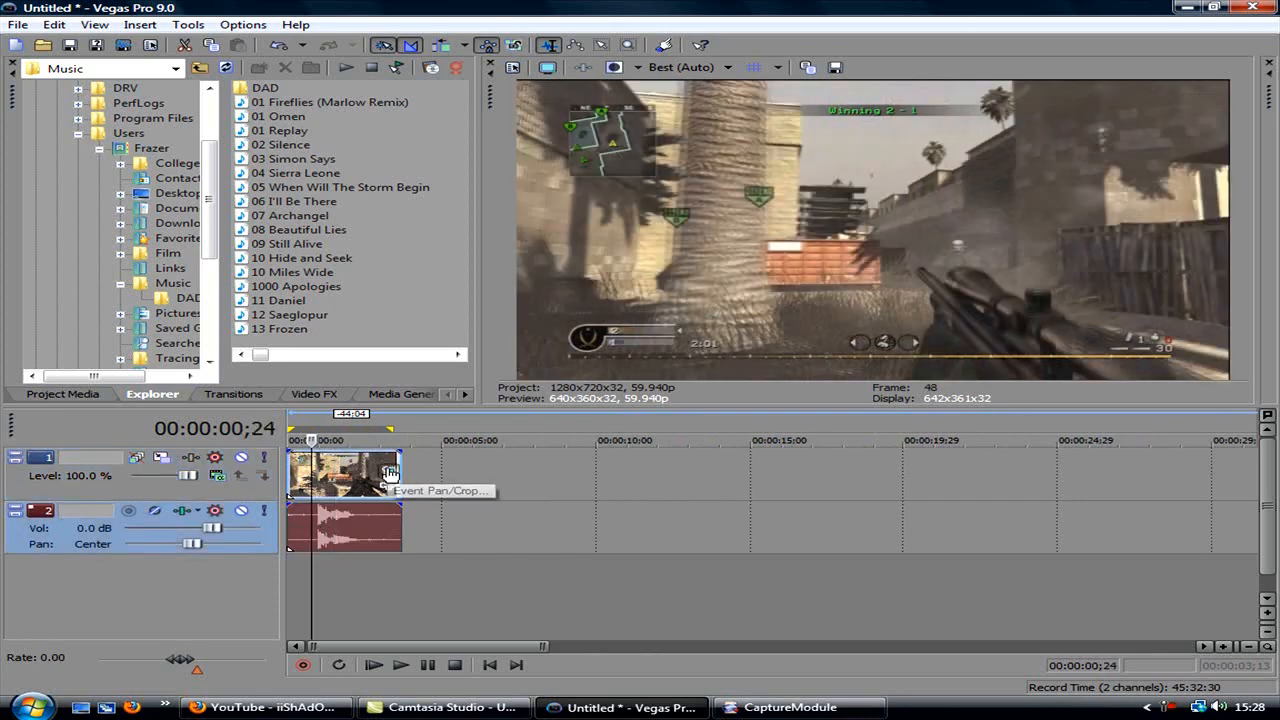
{"action": "left_click", "coordinate": [389, 473]}
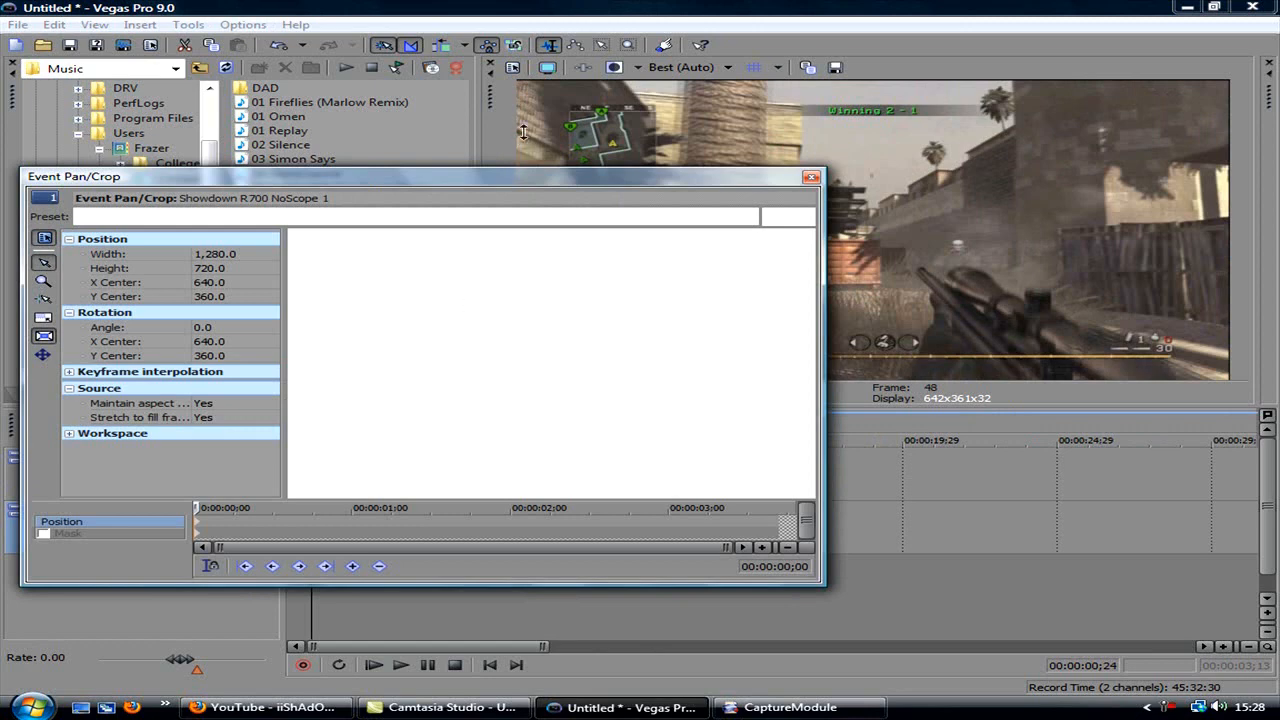
{"action": "left_click_drag", "start_coordinate": [447, 187], "coordinate": [582, 189]}
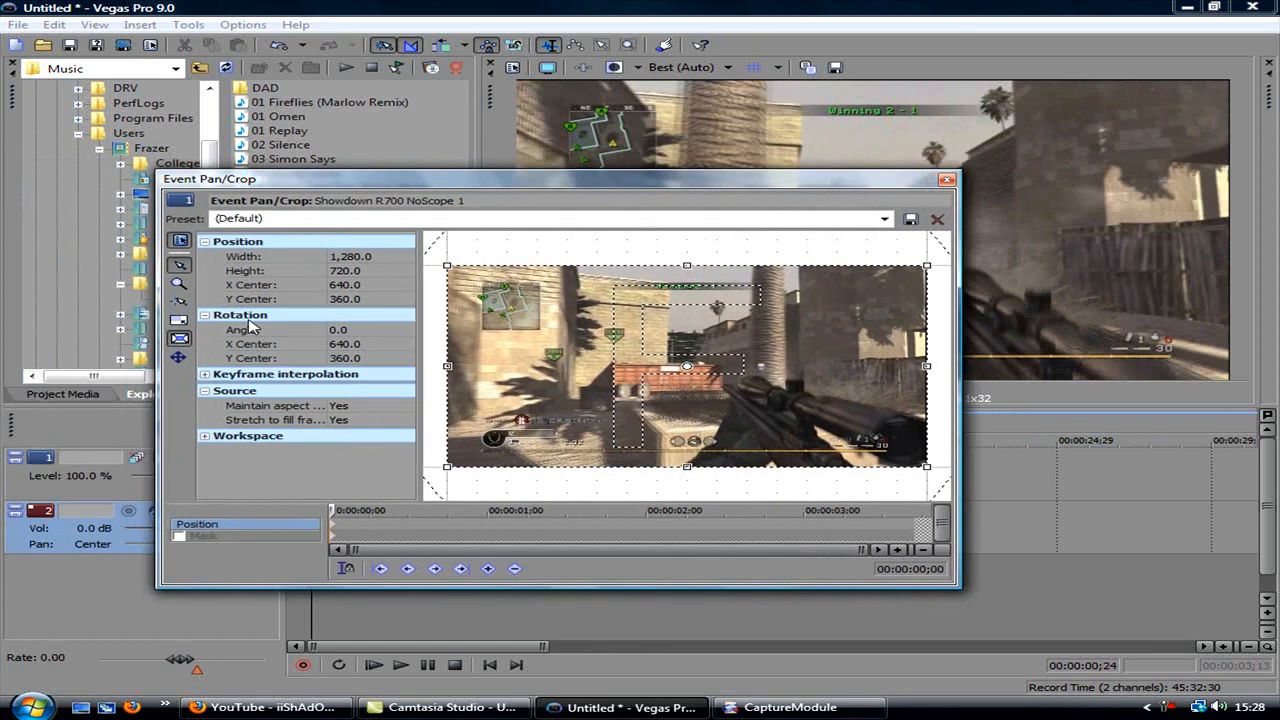
{"action": "left_click", "coordinate": [179, 320]}
{"action": "left_click_drag", "start_coordinate": [446, 264], "coordinate": [446, 274]}
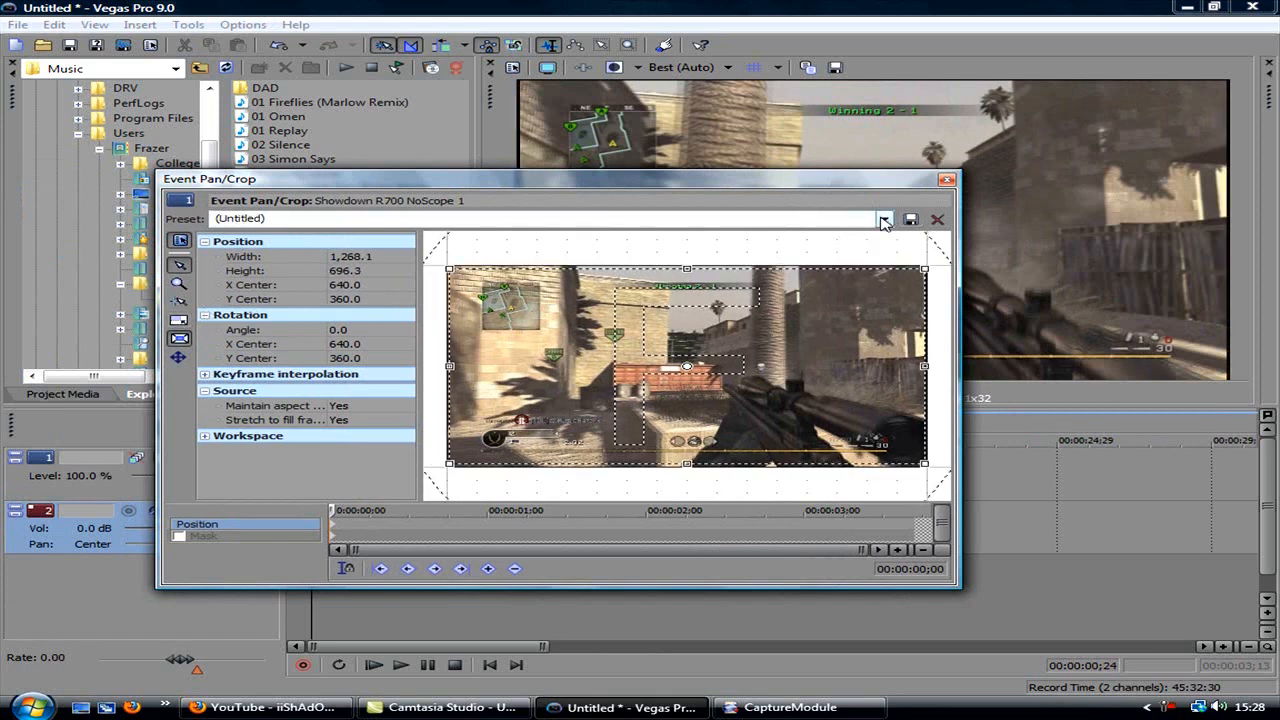
- Set Maintain aspect ratio to No and apply the HD pan/crop preset to the clip
{"action": "left_click", "coordinate": [370, 407]}
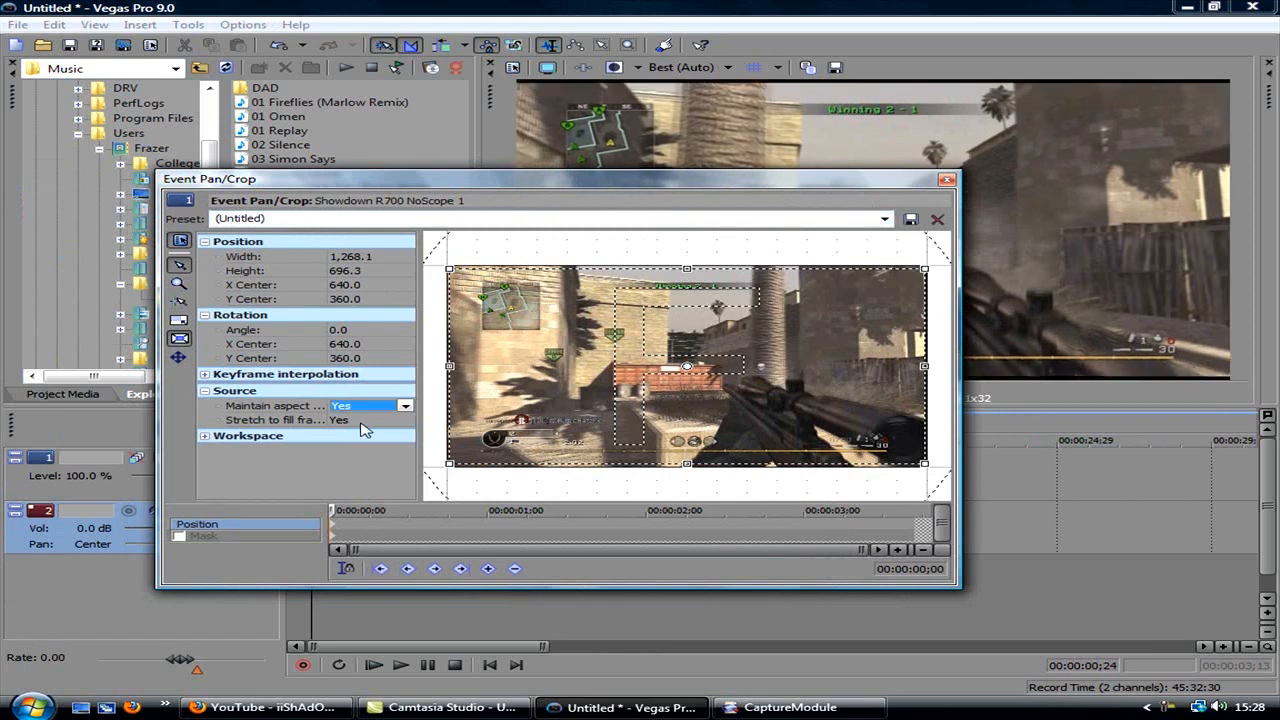
{"action": "left_click", "coordinate": [362, 429]}
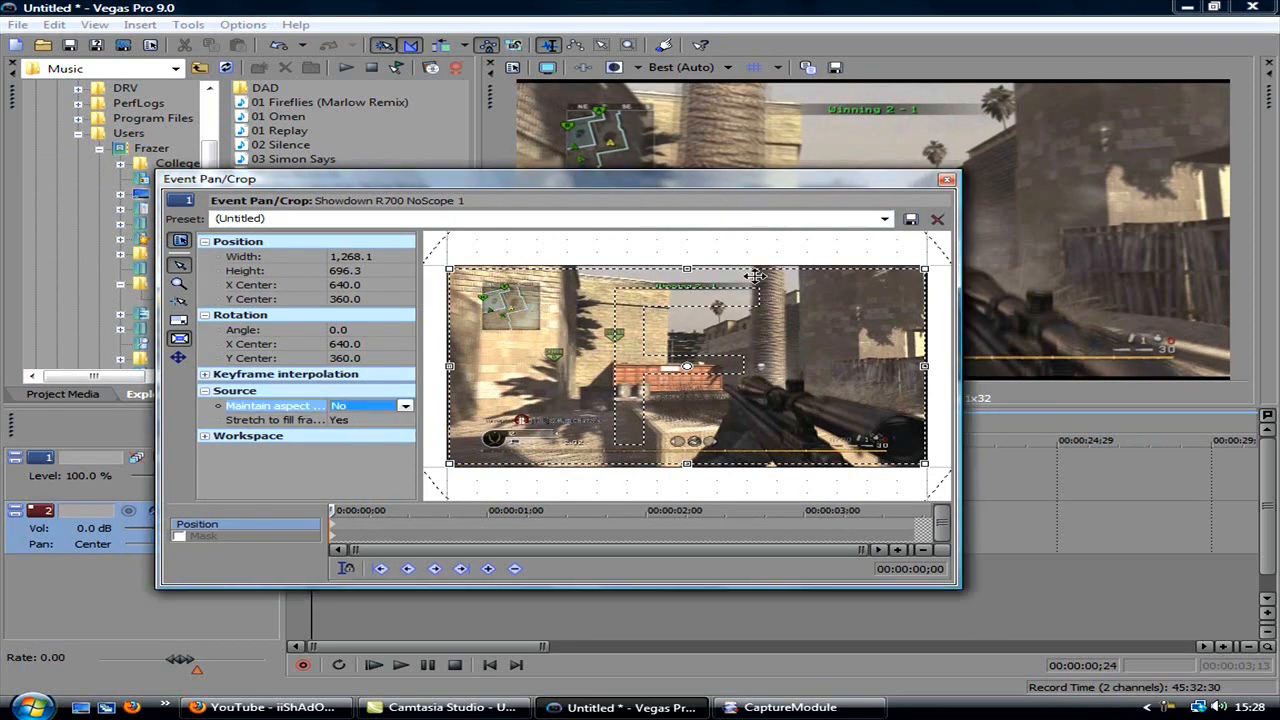
{"action": "left_click", "coordinate": [884, 221]}
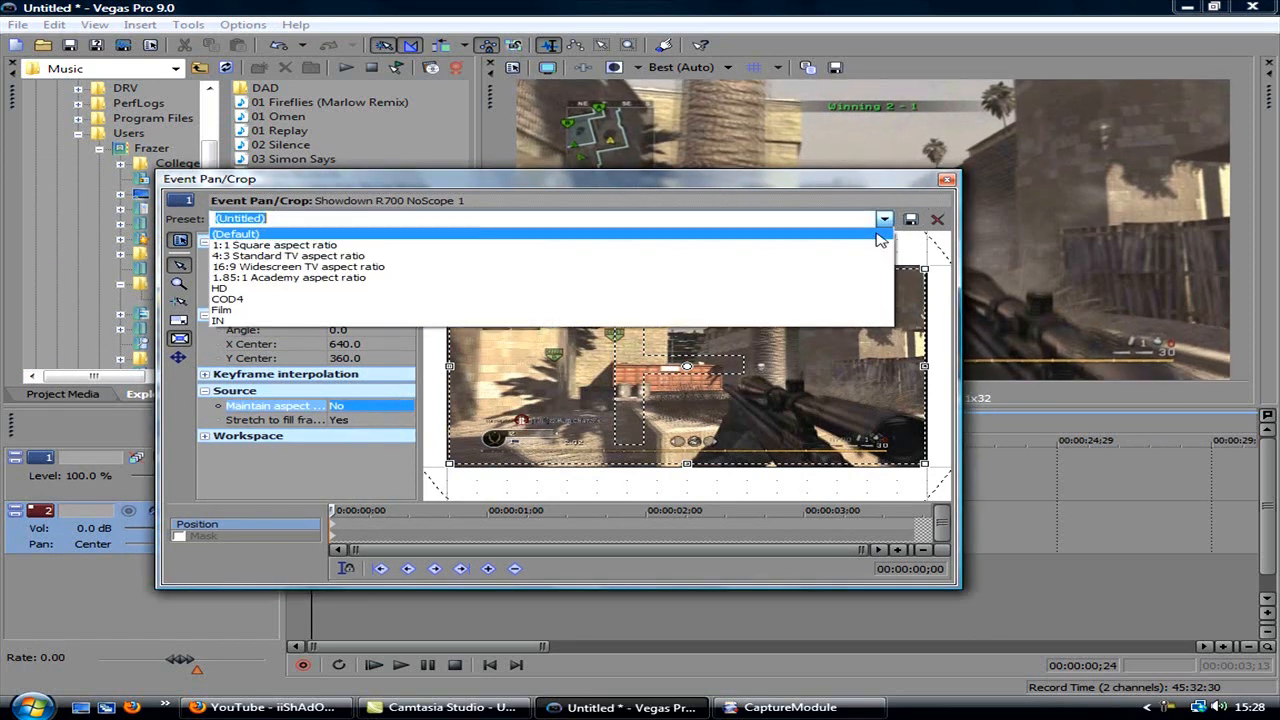
{"action": "left_click", "coordinate": [843, 291]}
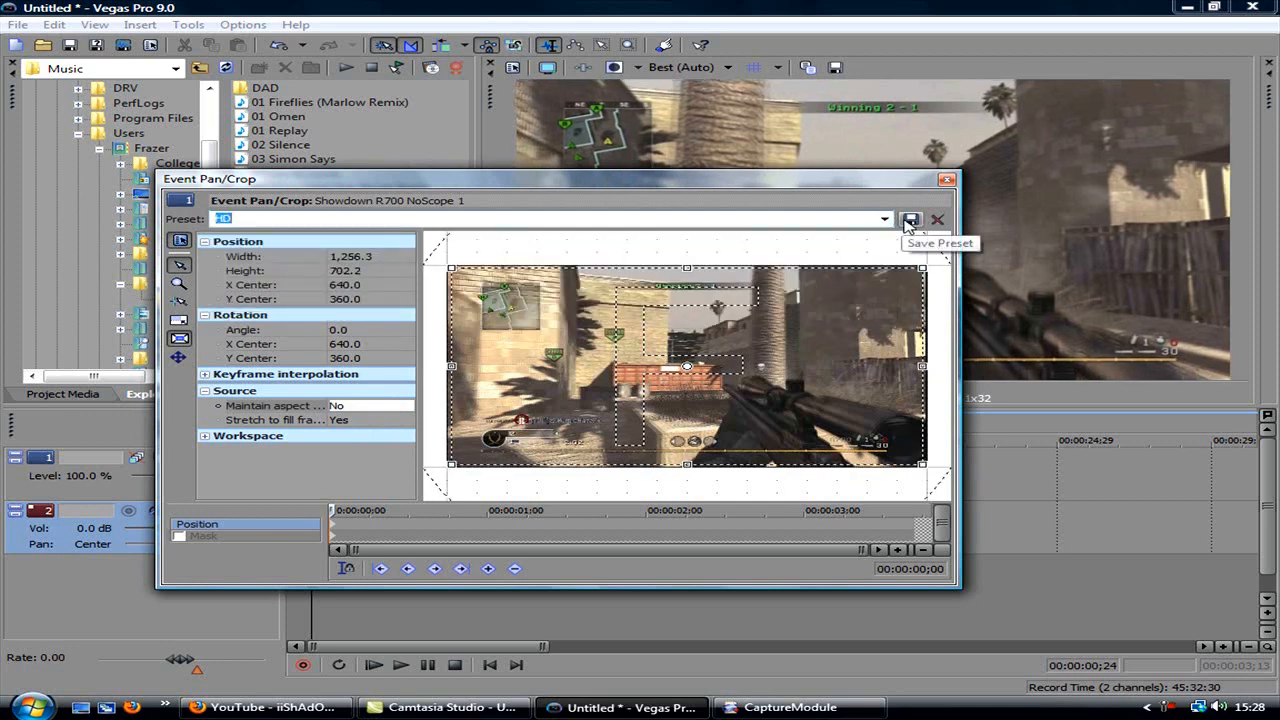
{"action": "left_click", "coordinate": [948, 182]}
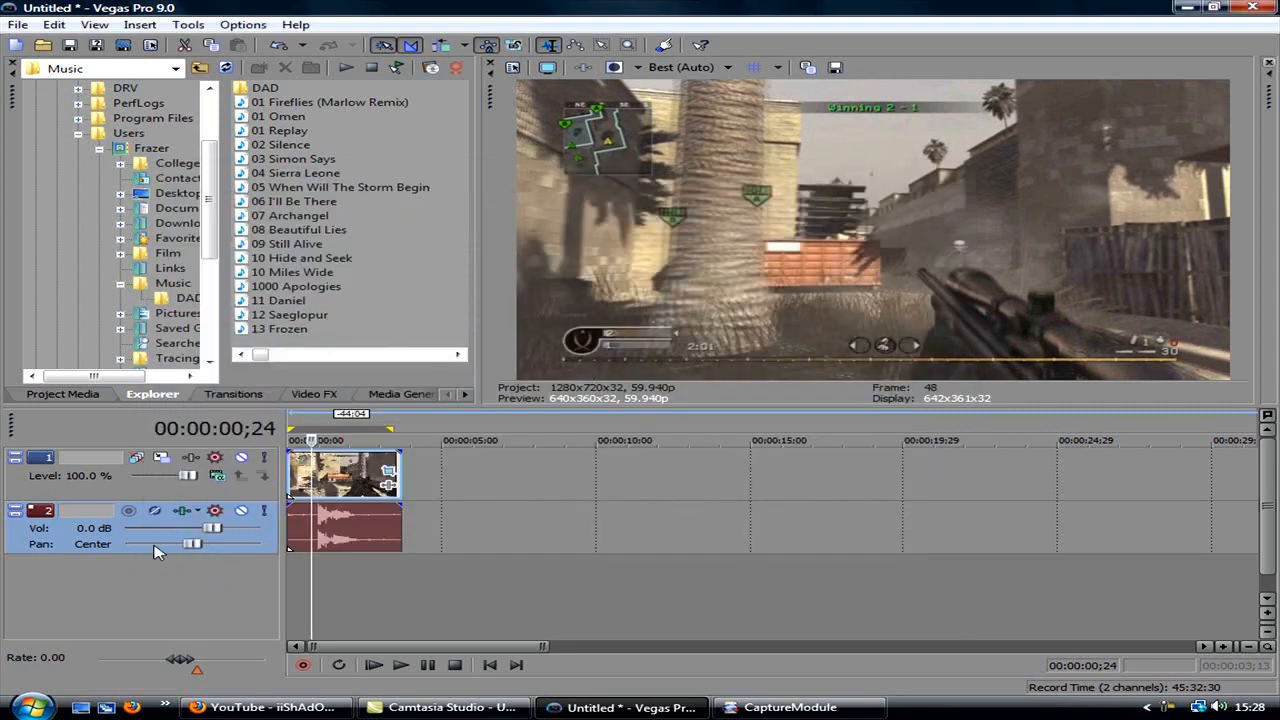
{"action": "left_click", "coordinate": [318, 481]}
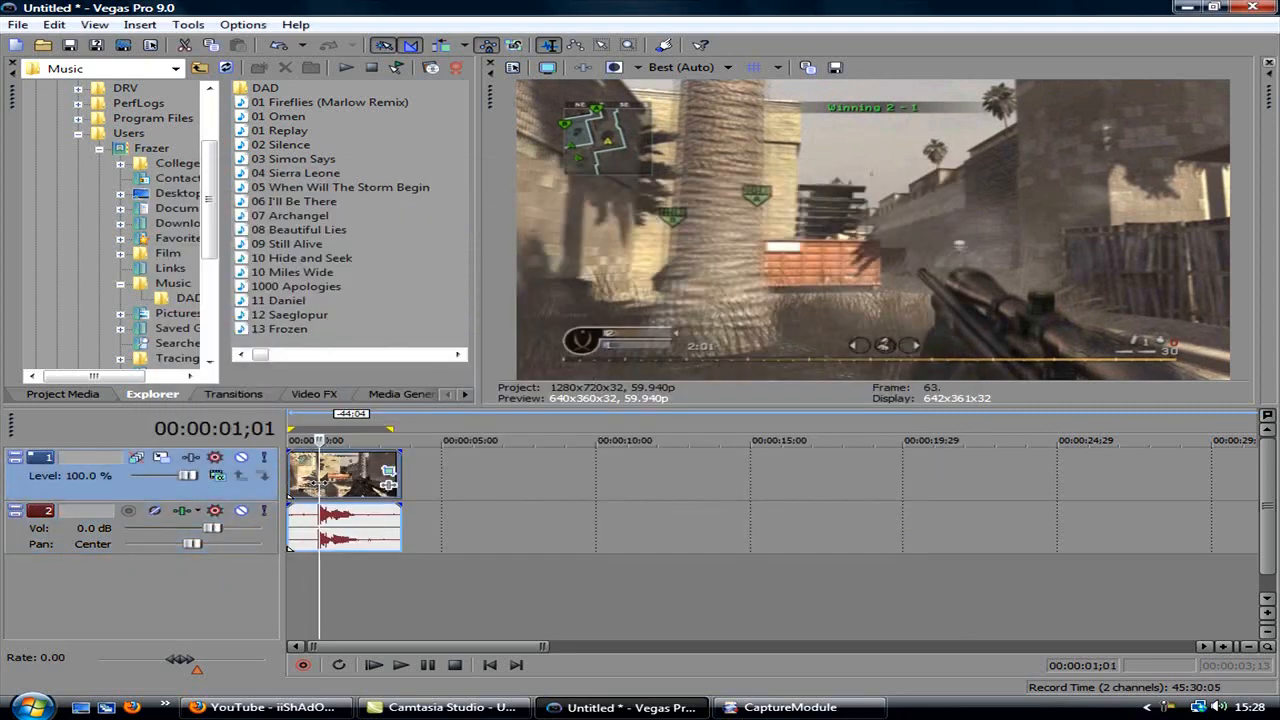
{"action": "right_click", "coordinate": [321, 485]}
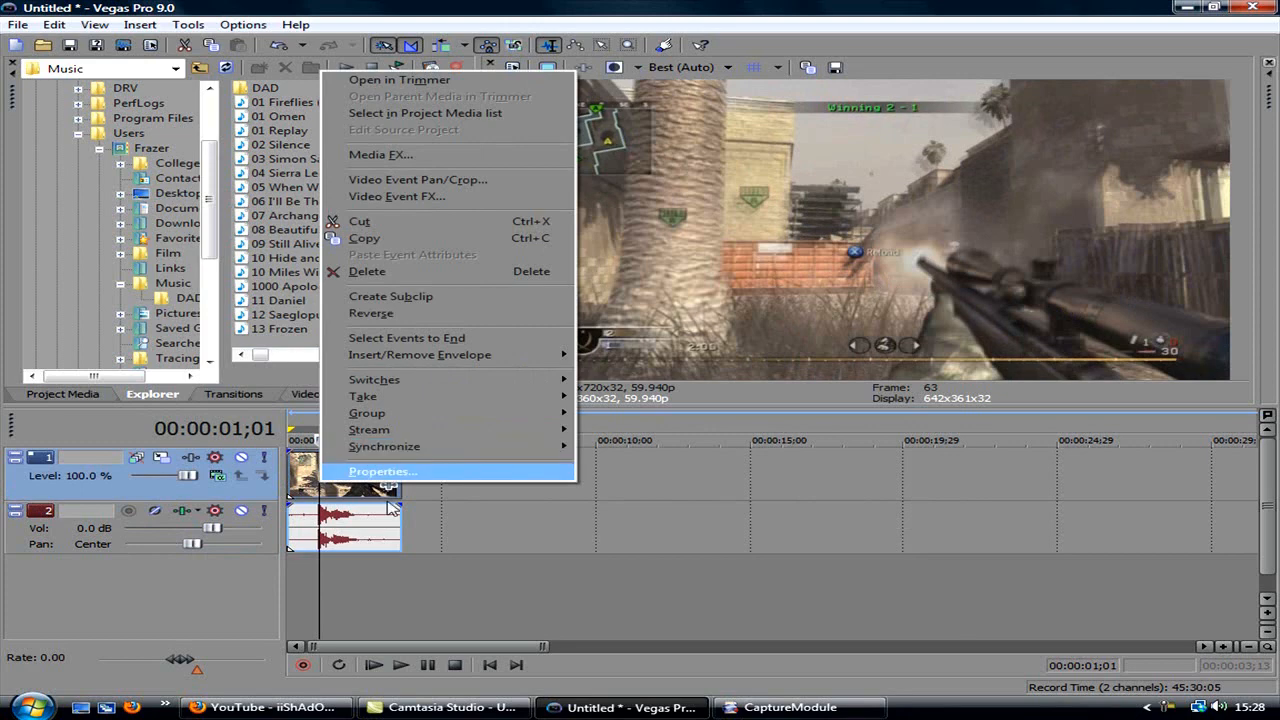
{"action": "left_click", "coordinate": [311, 540]}
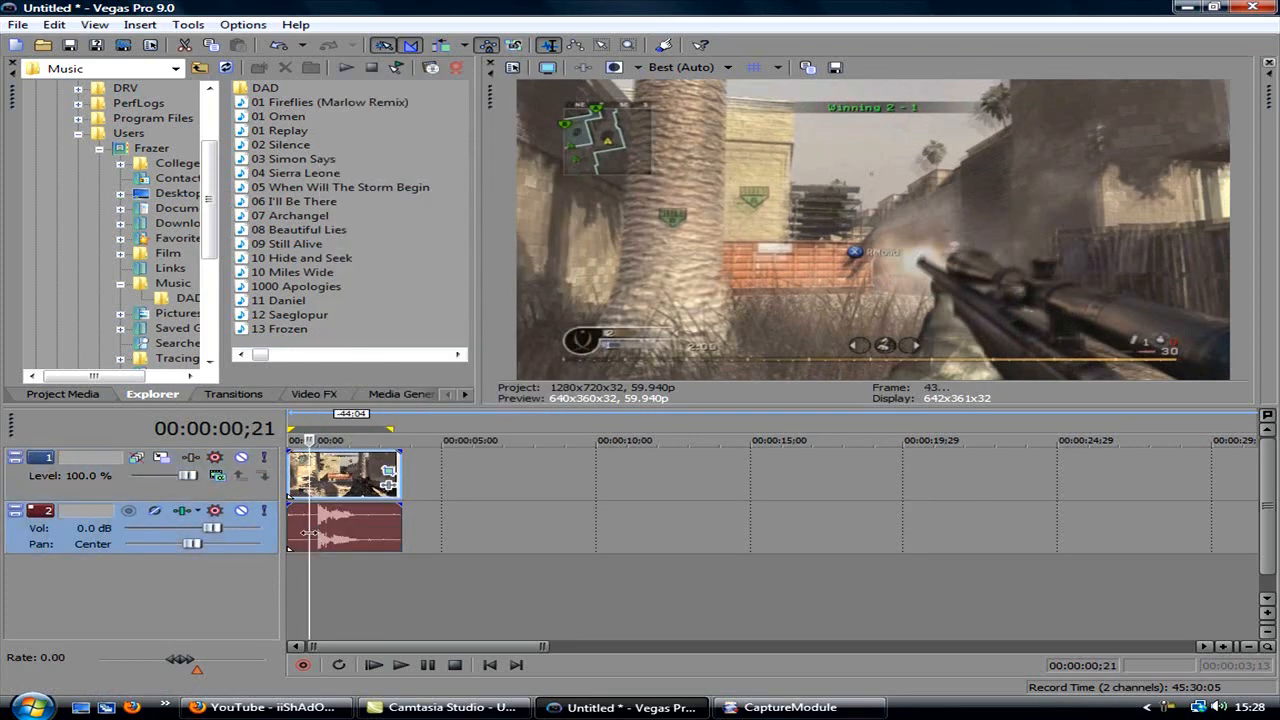
- Move the playhead to 00:00:00;24 and set the gameplay clip's resampling to Disable resample in its properties
{"action": "key", "text": "Right"}
{"action": "key", "text": "Right"}
{"action": "key", "text": "Right"}
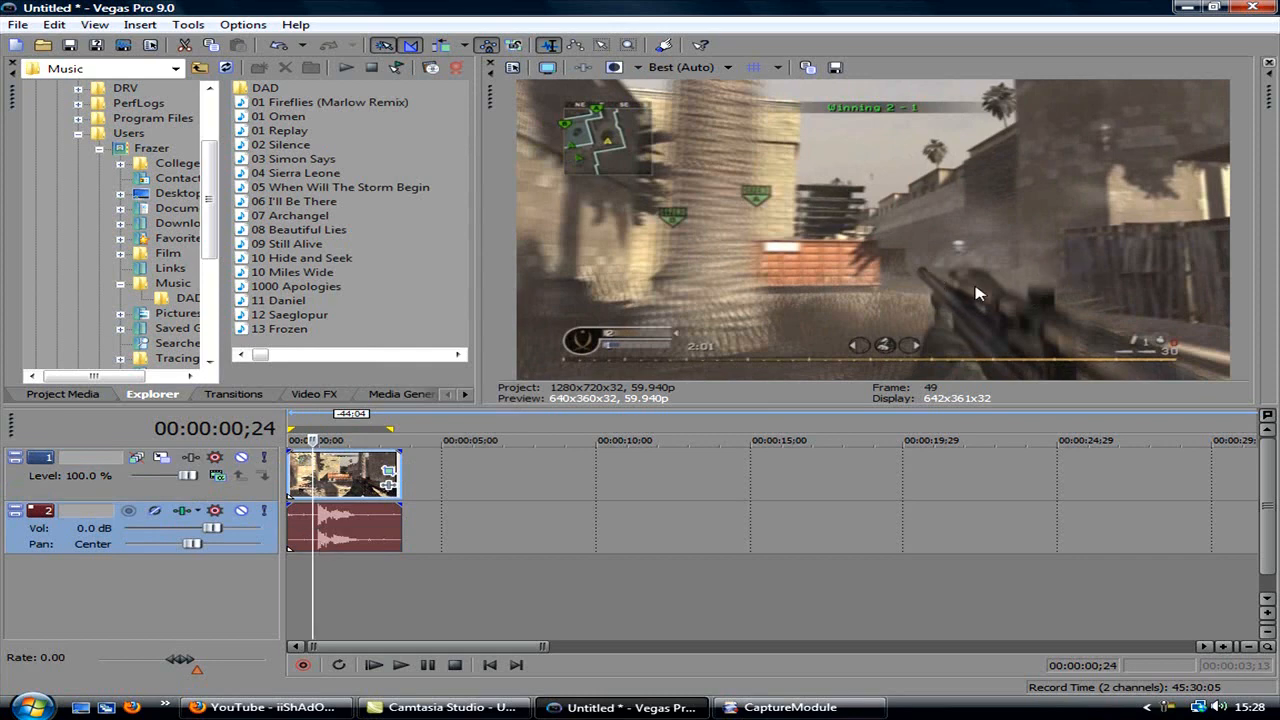
{"action": "right_click", "coordinate": [337, 486]}
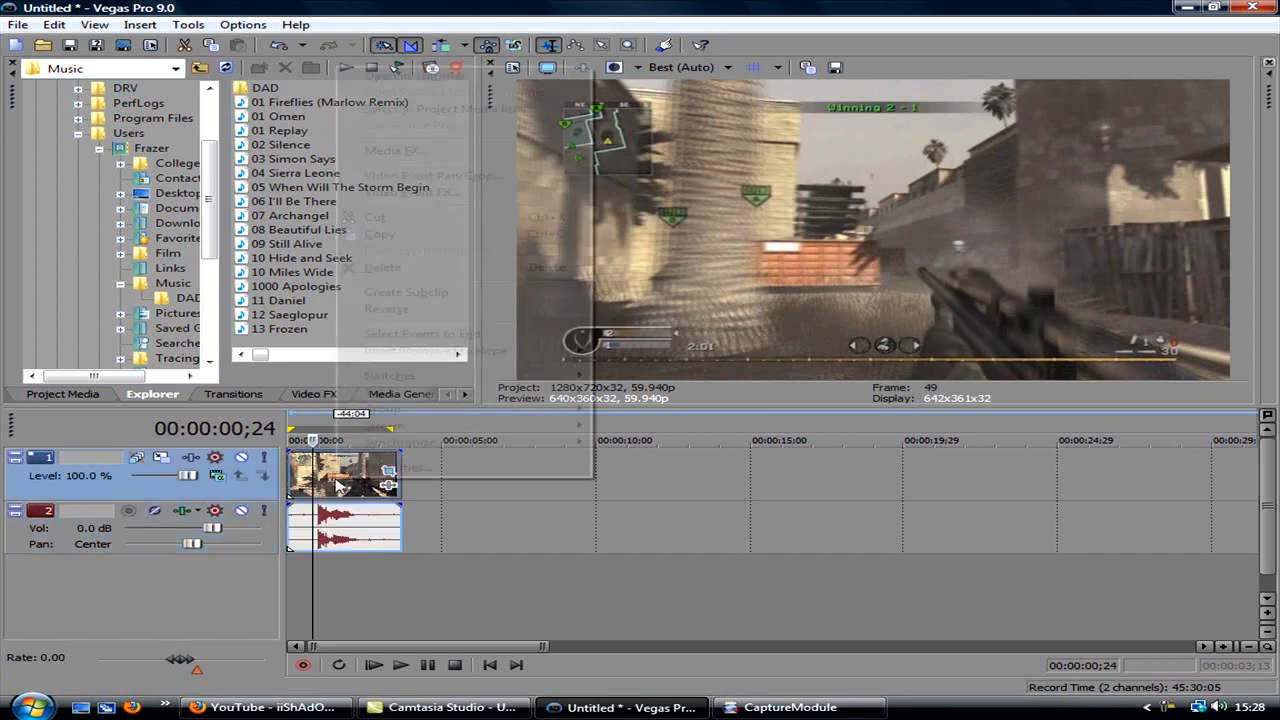
{"action": "left_click", "coordinate": [395, 467]}
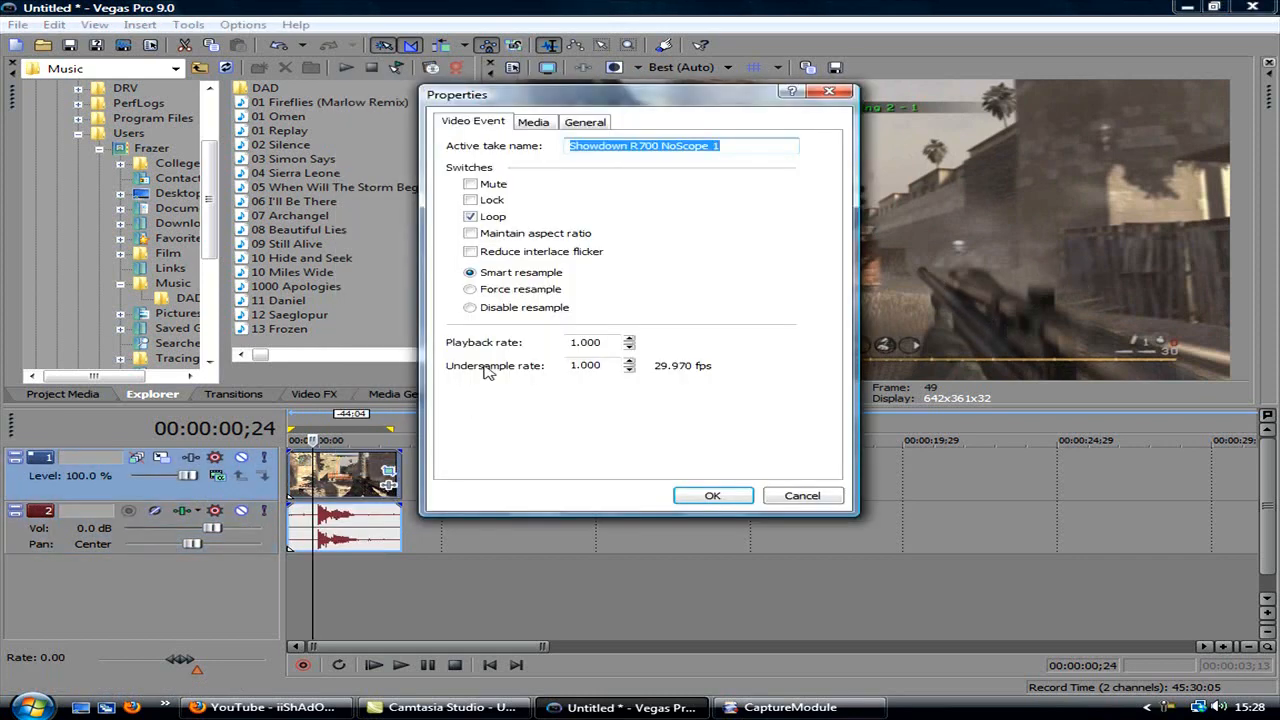
{"action": "left_click", "coordinate": [470, 307]}
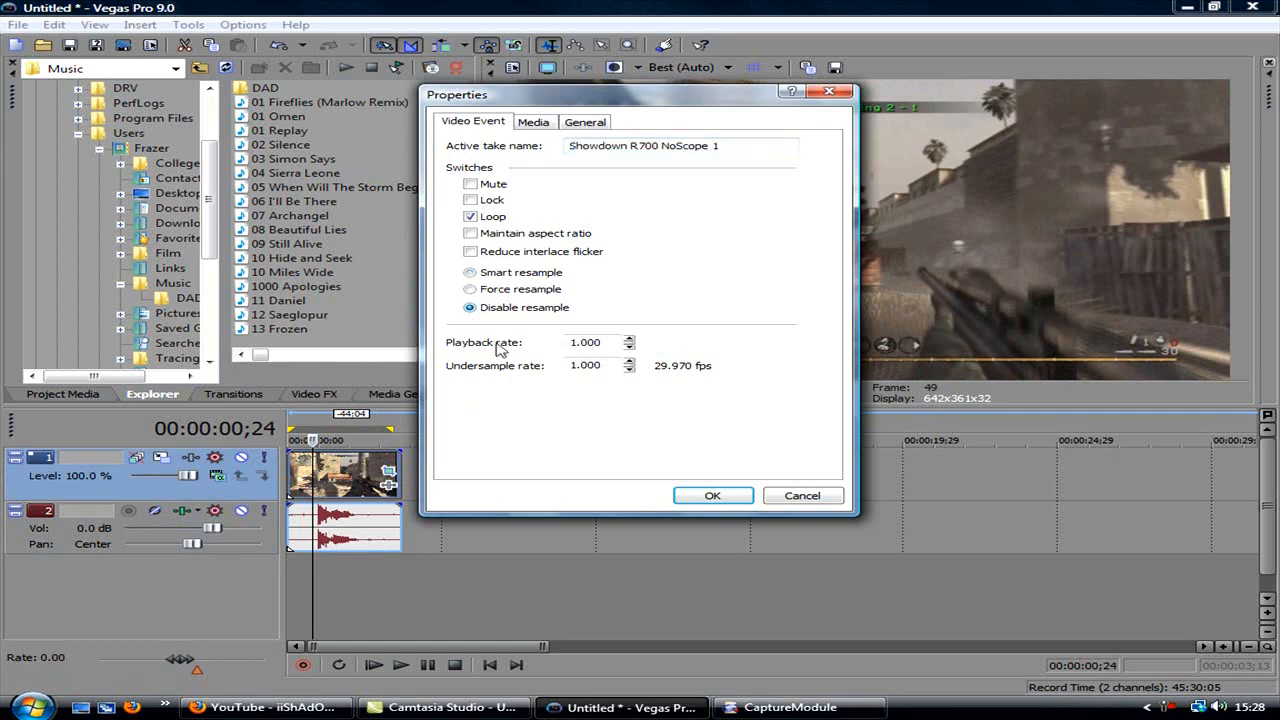
{"action": "left_click", "coordinate": [705, 496]}
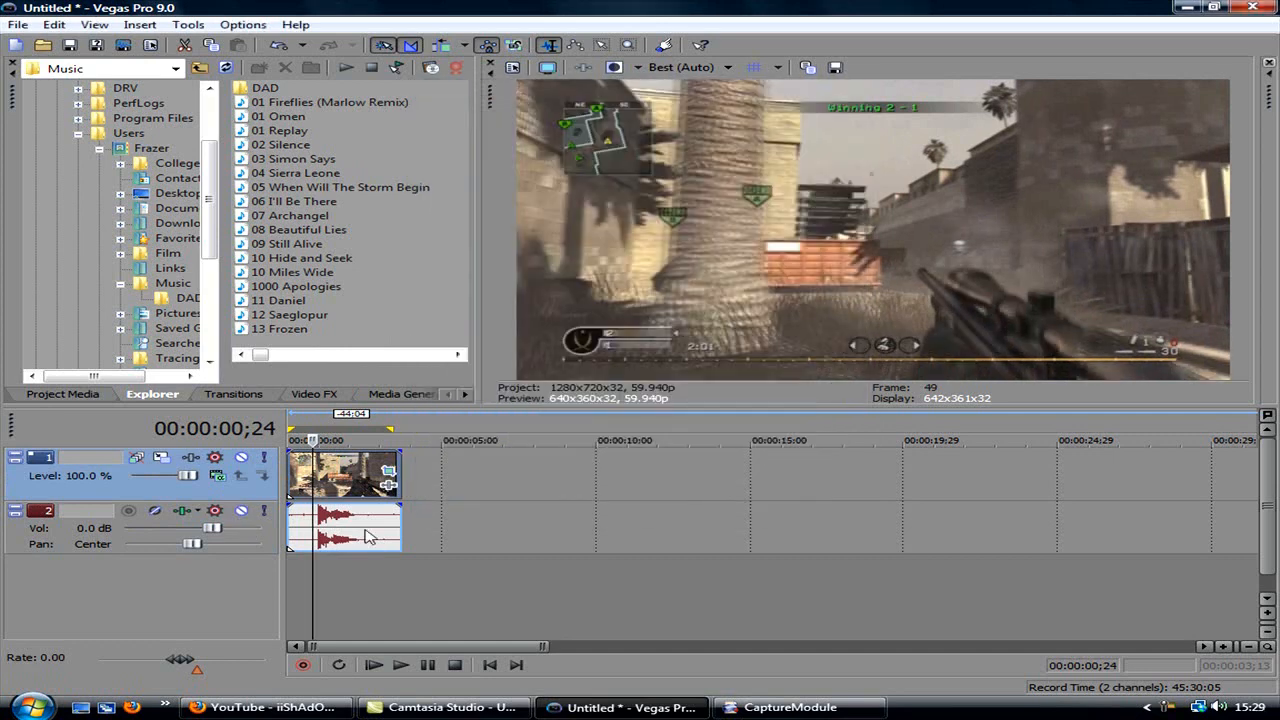
- Play the clip from 00:00:01;05 to check its motion and place the playhead at 00:00:00;22
{"action": "left_click", "coordinate": [323, 517]}
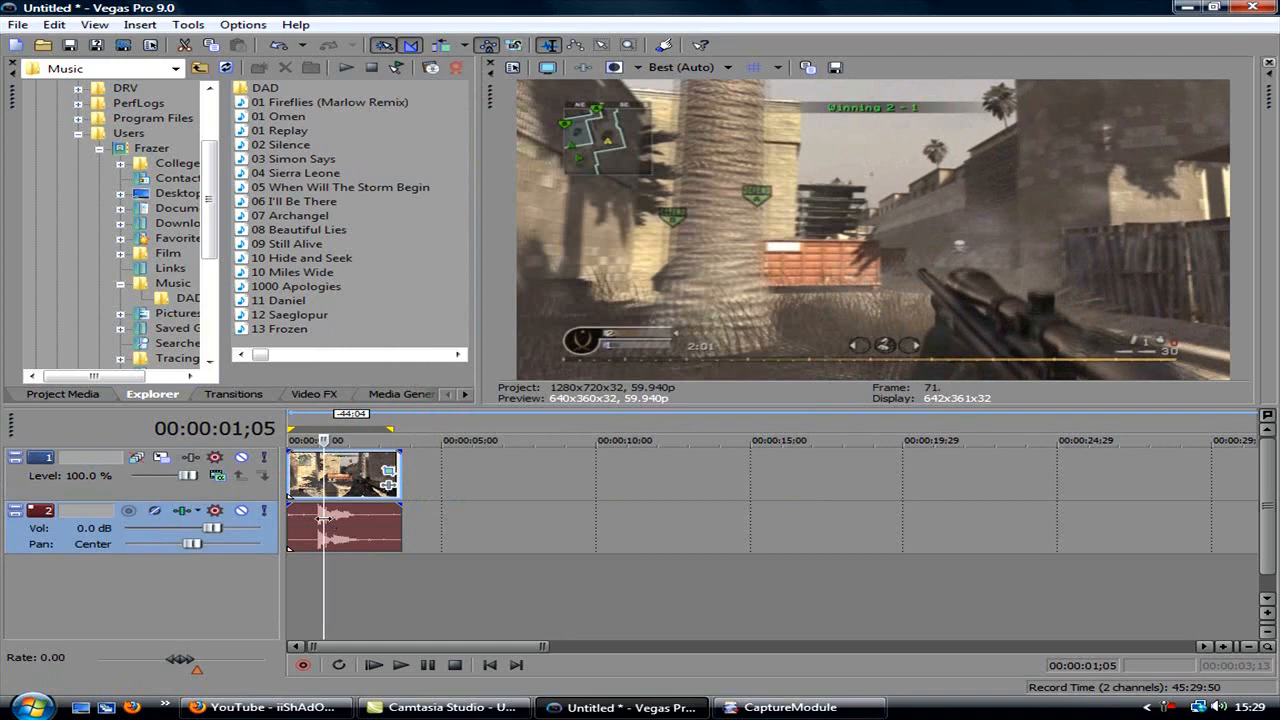
{"action": "key", "text": "space"}
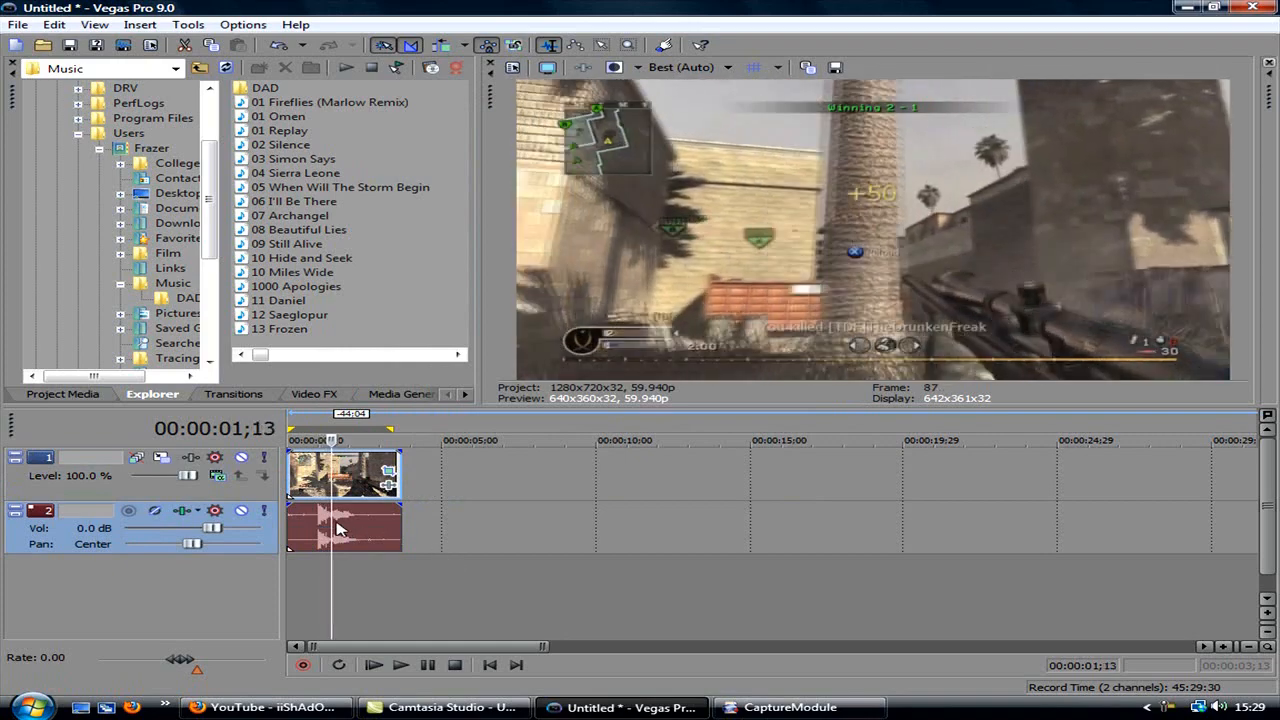
{"action": "left_click", "coordinate": [322, 527]}
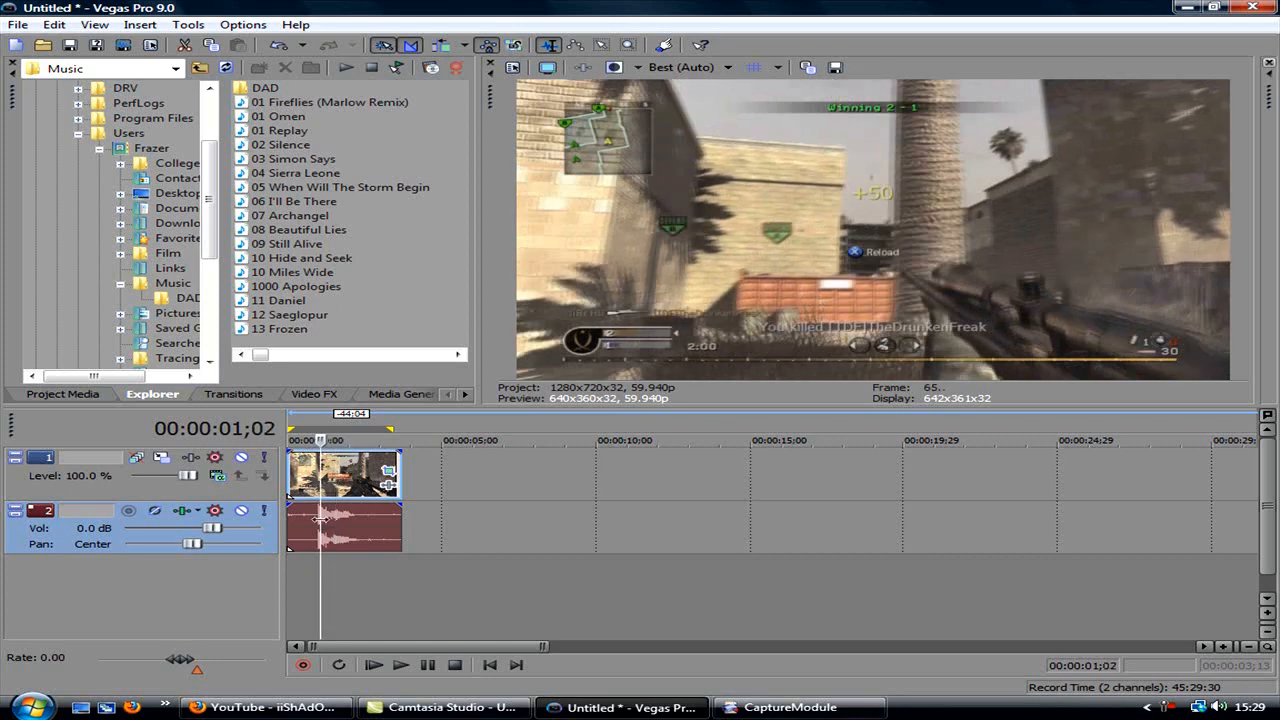
{"action": "left_click", "coordinate": [310, 525]}
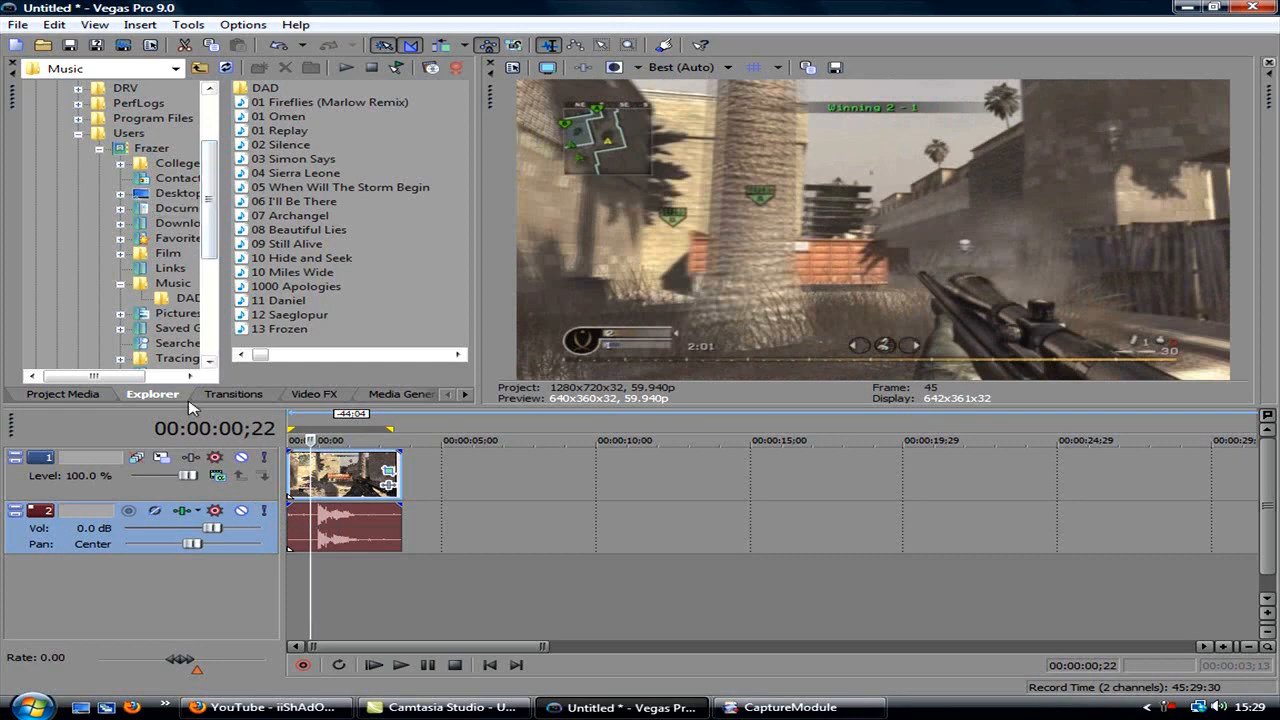
- Apply the Brightness and Contrast video effect with the HD preset to the gameplay clip
{"action": "left_click", "coordinate": [312, 394]}
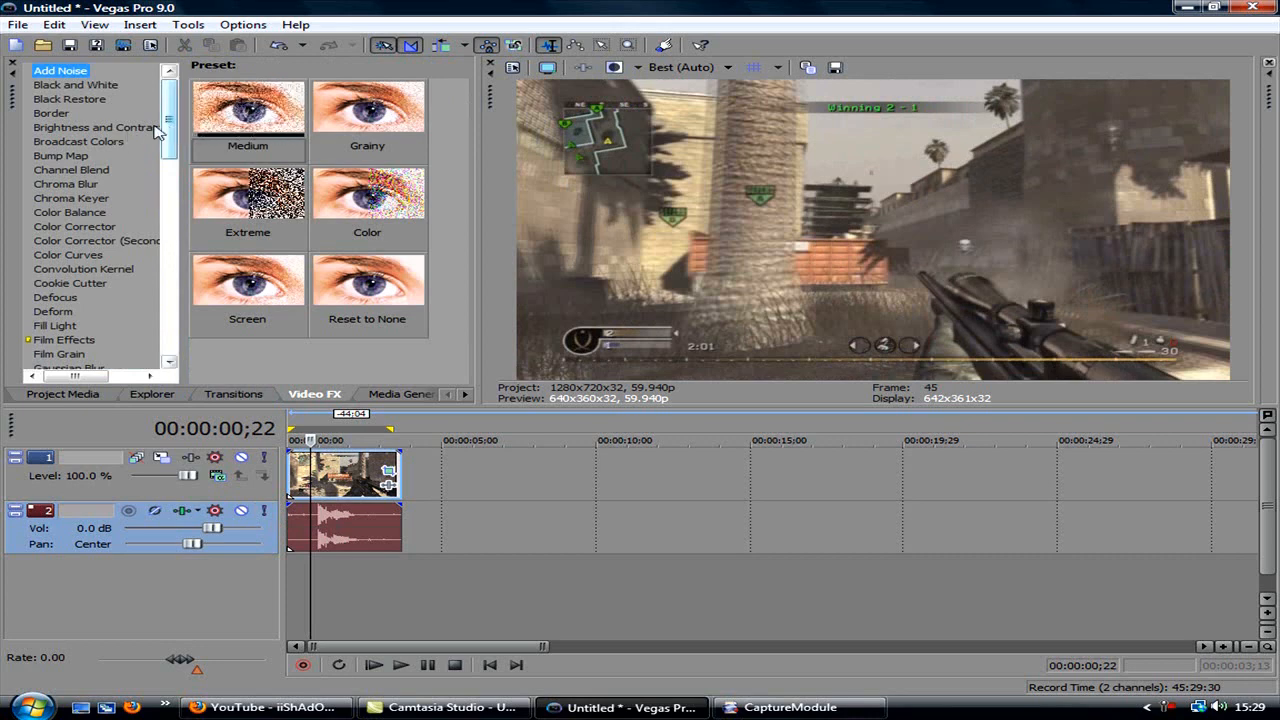
{"action": "left_click", "coordinate": [139, 134]}
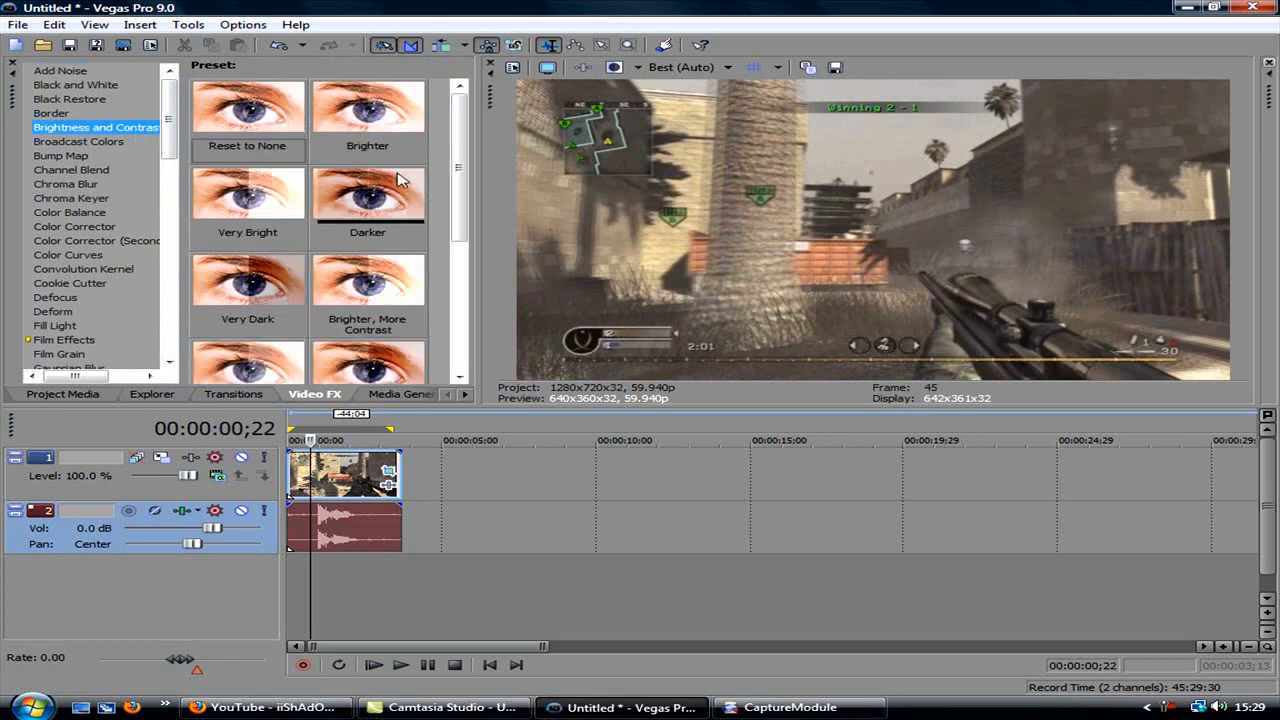
{"action": "scroll", "coordinate": [459, 261], "scroll_direction": "down", "scroll_amount": 1}
{"action": "scroll", "coordinate": [462, 295], "scroll_direction": "down", "scroll_amount": 2}
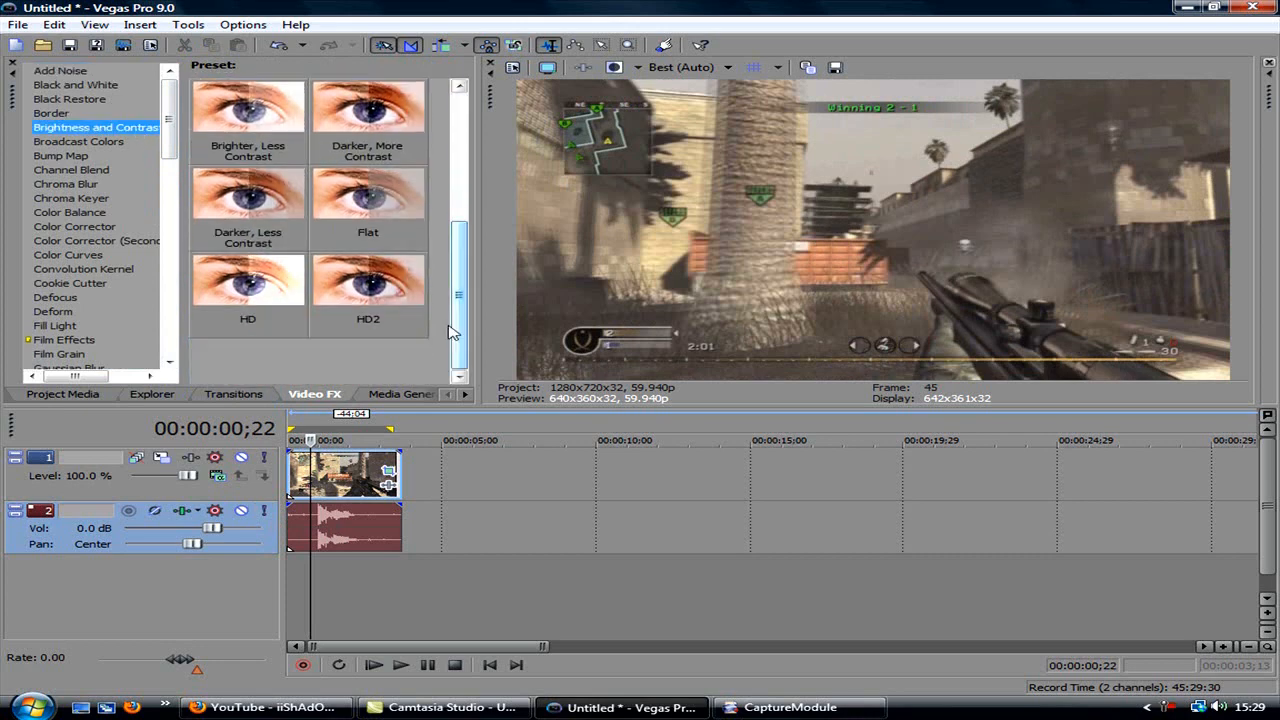
{"action": "left_click", "coordinate": [248, 282]}
{"action": "left_click_drag", "start_coordinate": [338, 486], "coordinate": [338, 486]}
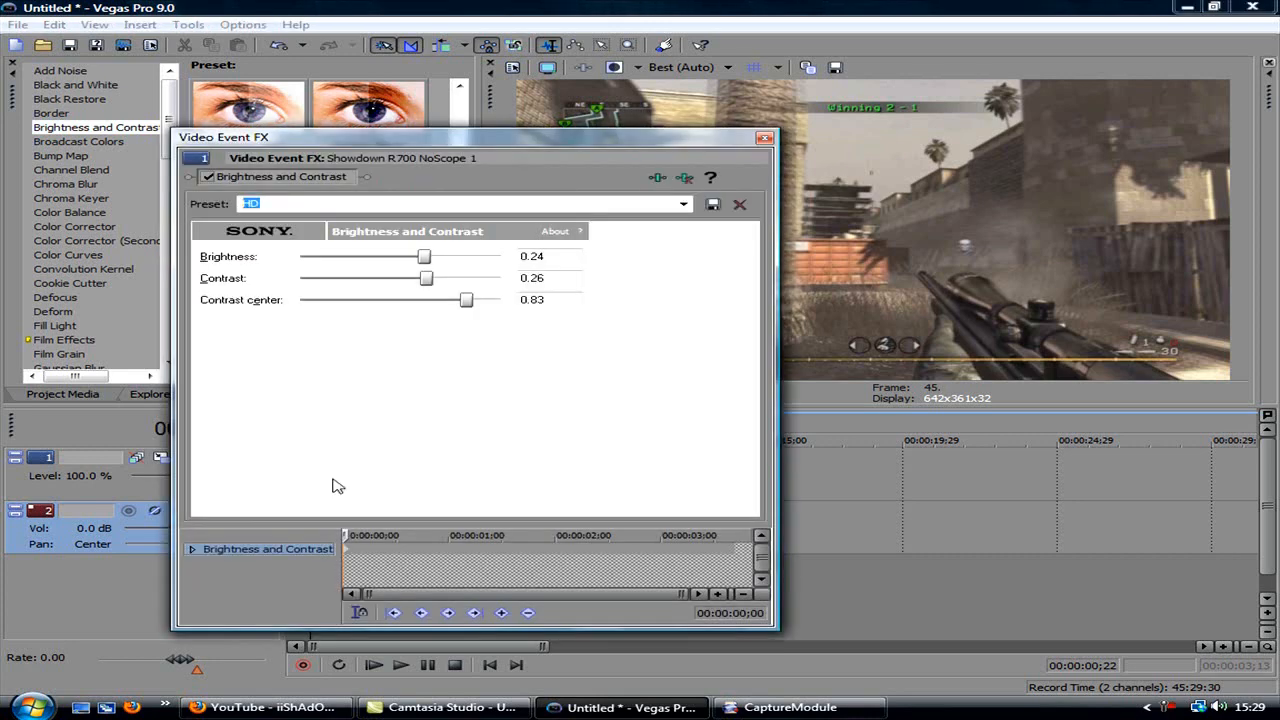
{"action": "left_click_drag", "start_coordinate": [624, 140], "coordinate": [823, 117]}
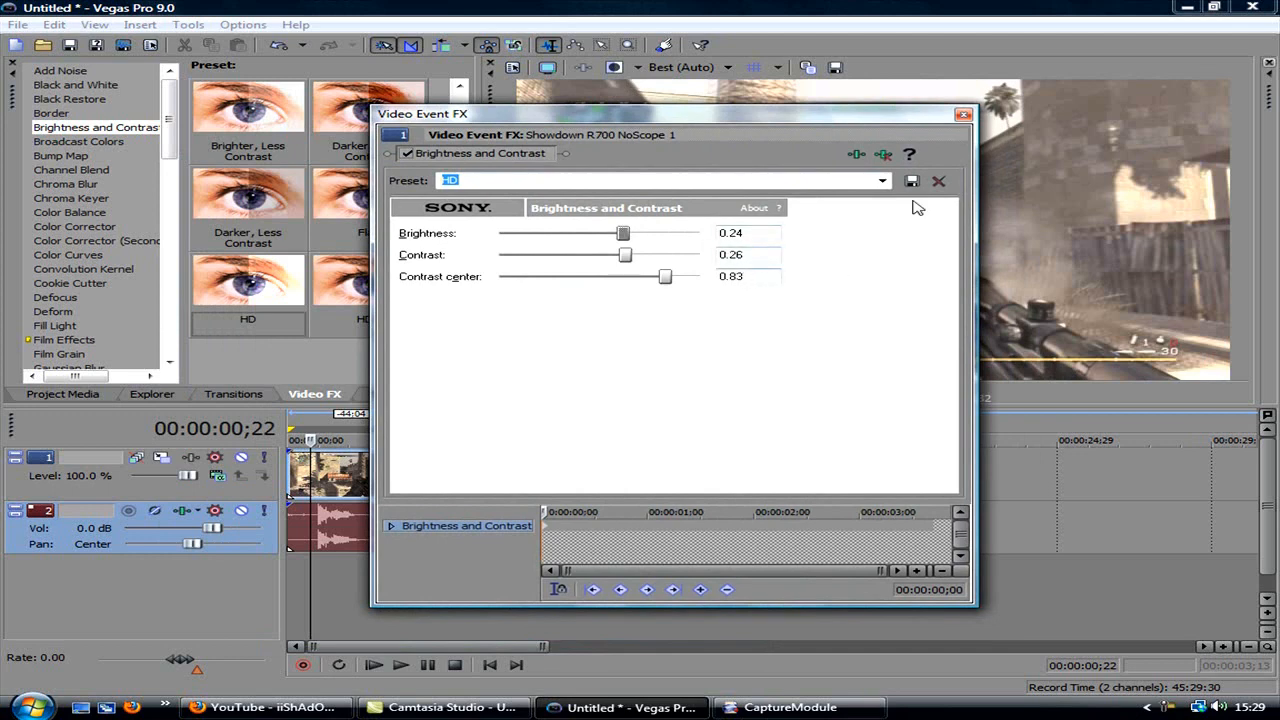
{"action": "left_click", "coordinate": [962, 116]}
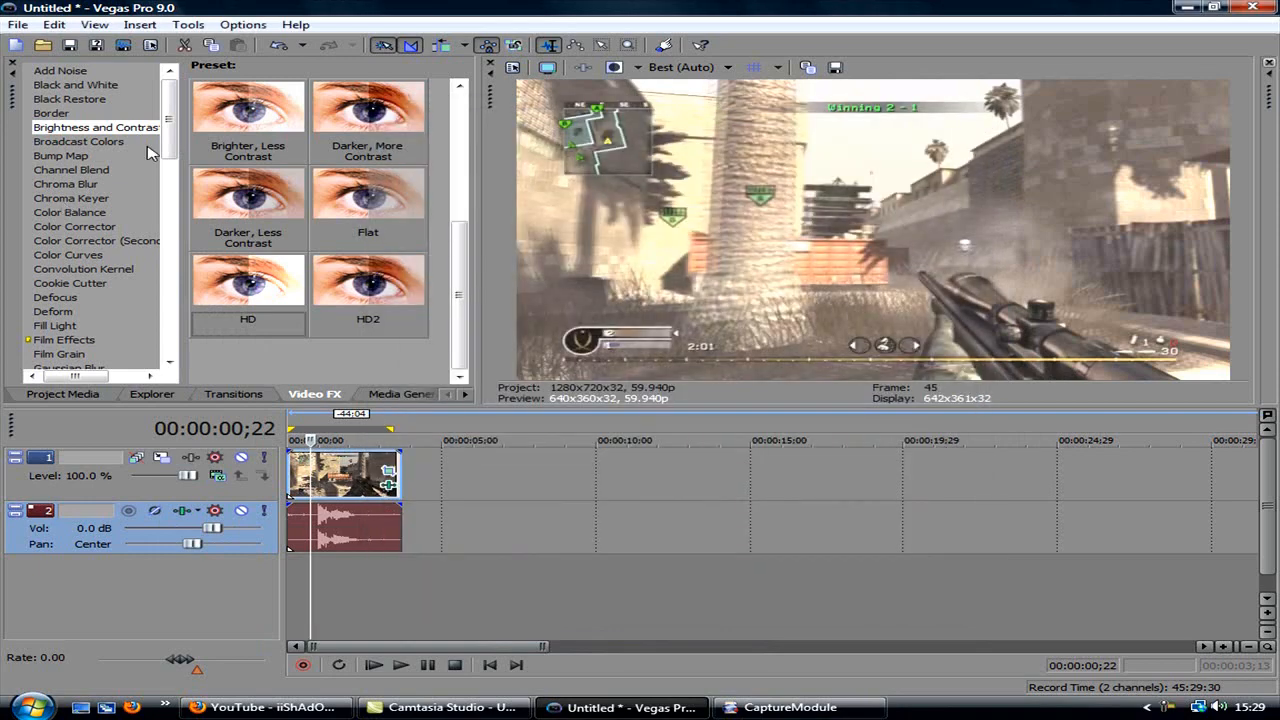
- Add the Saturation Adjust effect with the PVR2 preset to the clip, keeping the preview in view
{"action": "scroll", "coordinate": [170, 151], "scroll_direction": "down", "scroll_amount": 2}
{"action": "left_click_drag", "start_coordinate": [170, 151], "coordinate": [115, 288]}
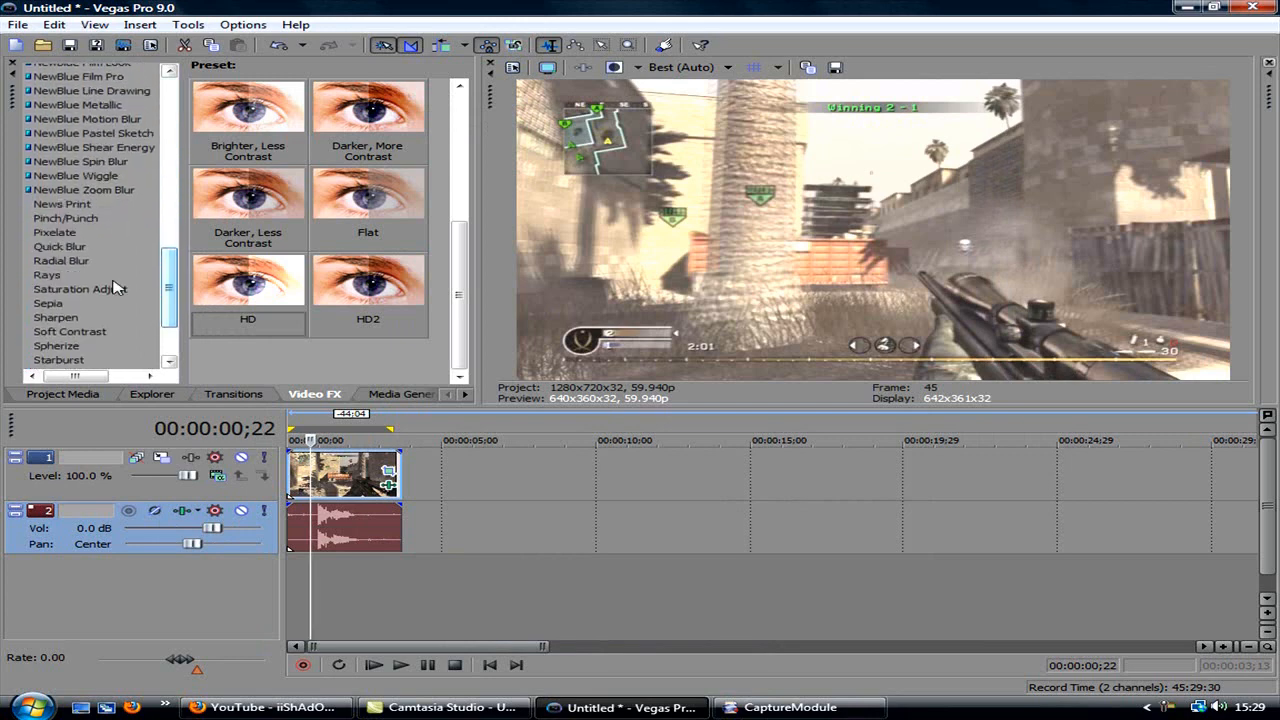
{"action": "left_click", "coordinate": [115, 288]}
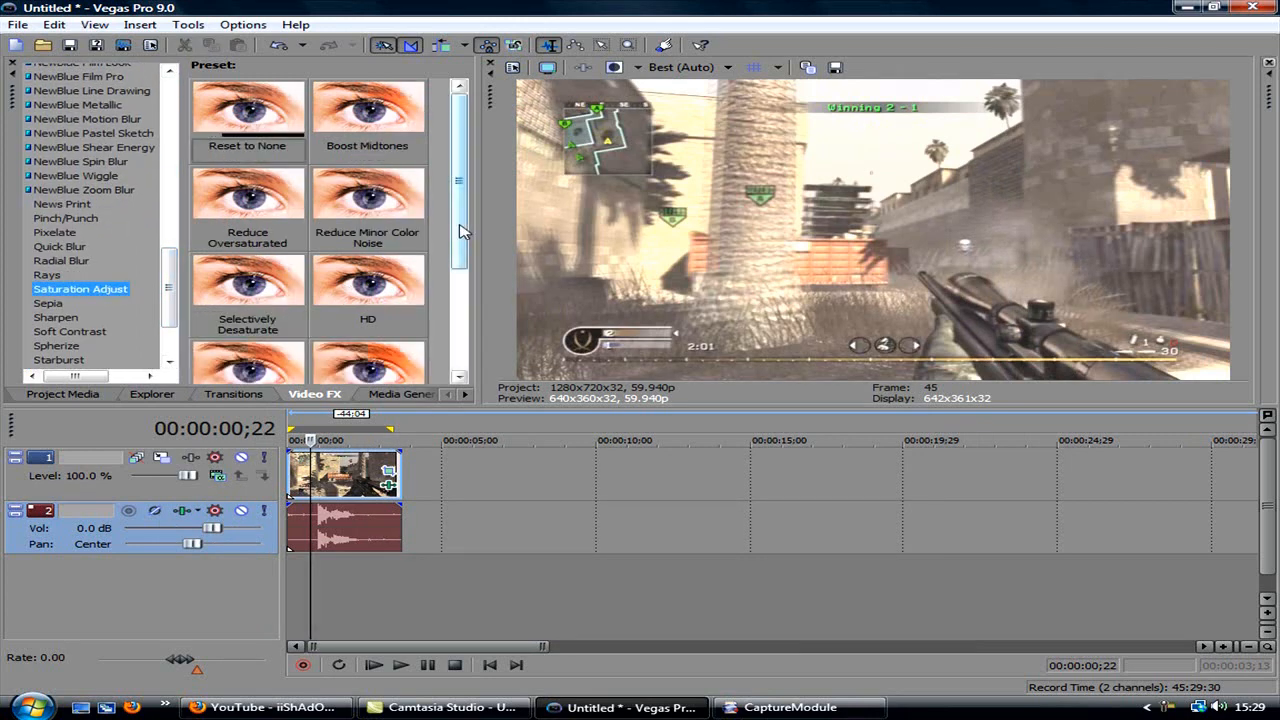
{"action": "scroll", "coordinate": [463, 232], "scroll_direction": "down", "scroll_amount": 2}
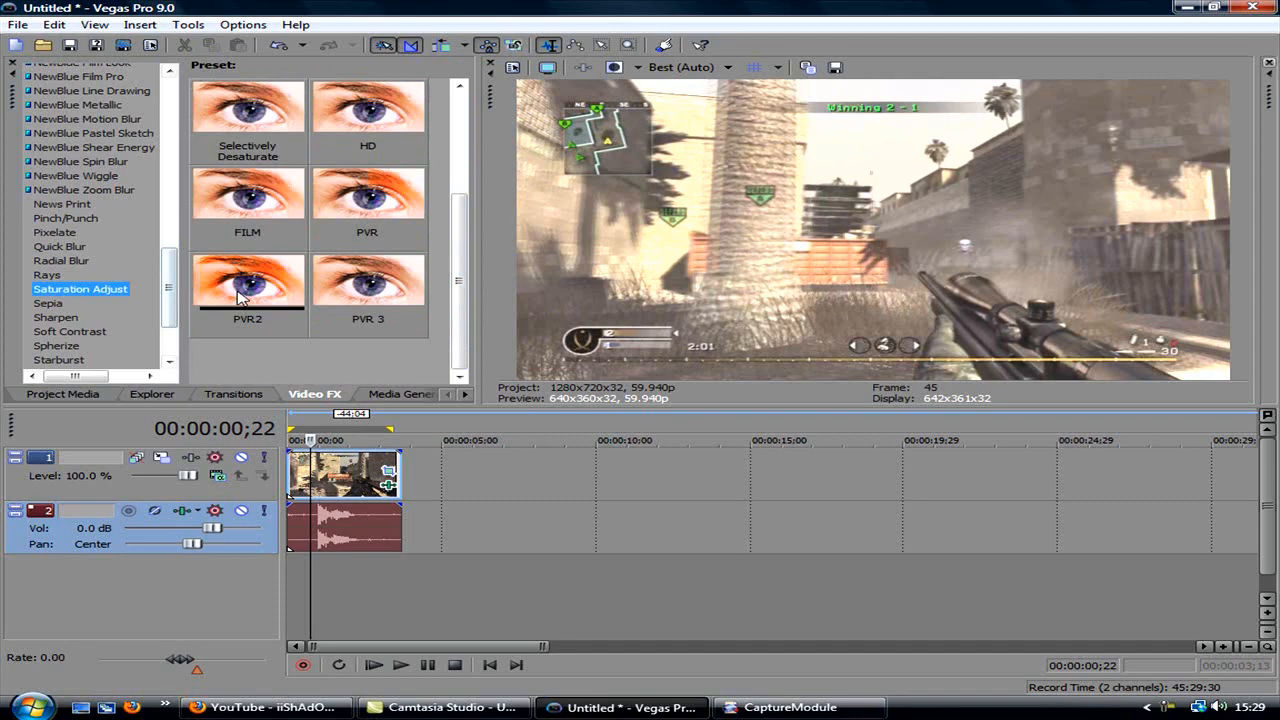
{"action": "left_click_drag", "start_coordinate": [240, 298], "coordinate": [338, 492]}
{"action": "left_click_drag", "start_coordinate": [815, 124], "coordinate": [457, 118]}
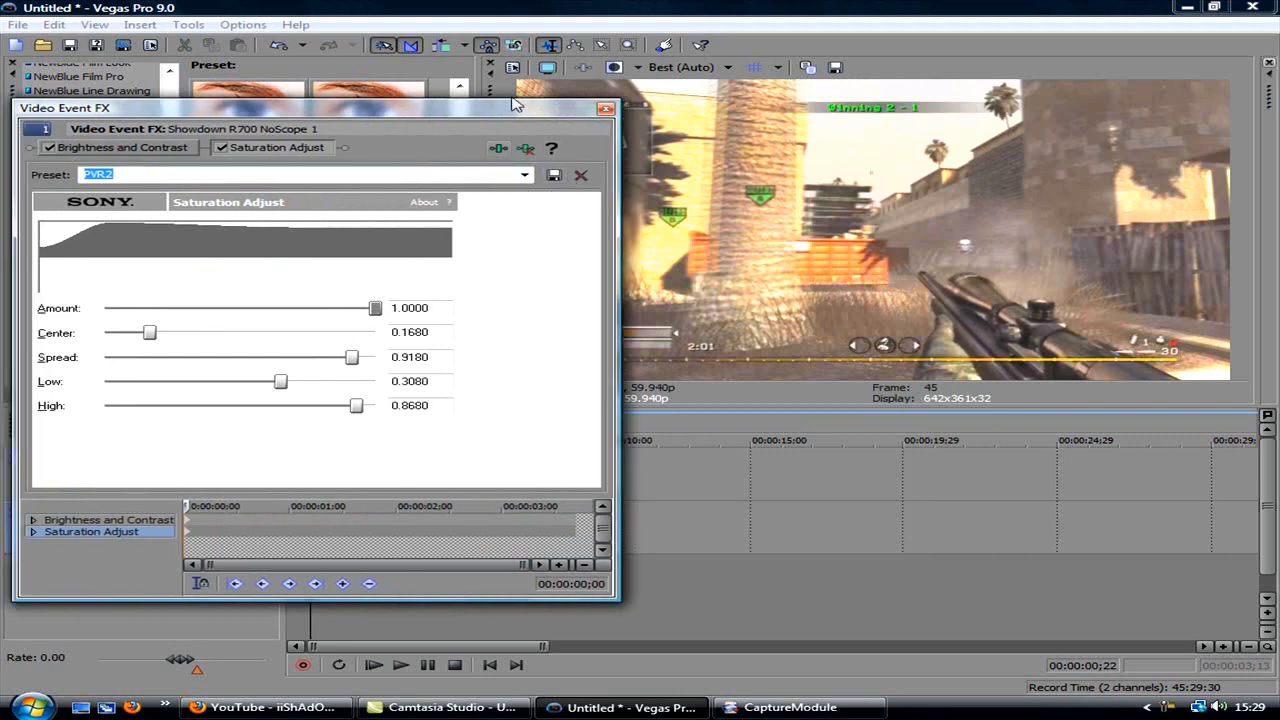
{"action": "left_click_drag", "start_coordinate": [531, 120], "coordinate": [831, 135]}
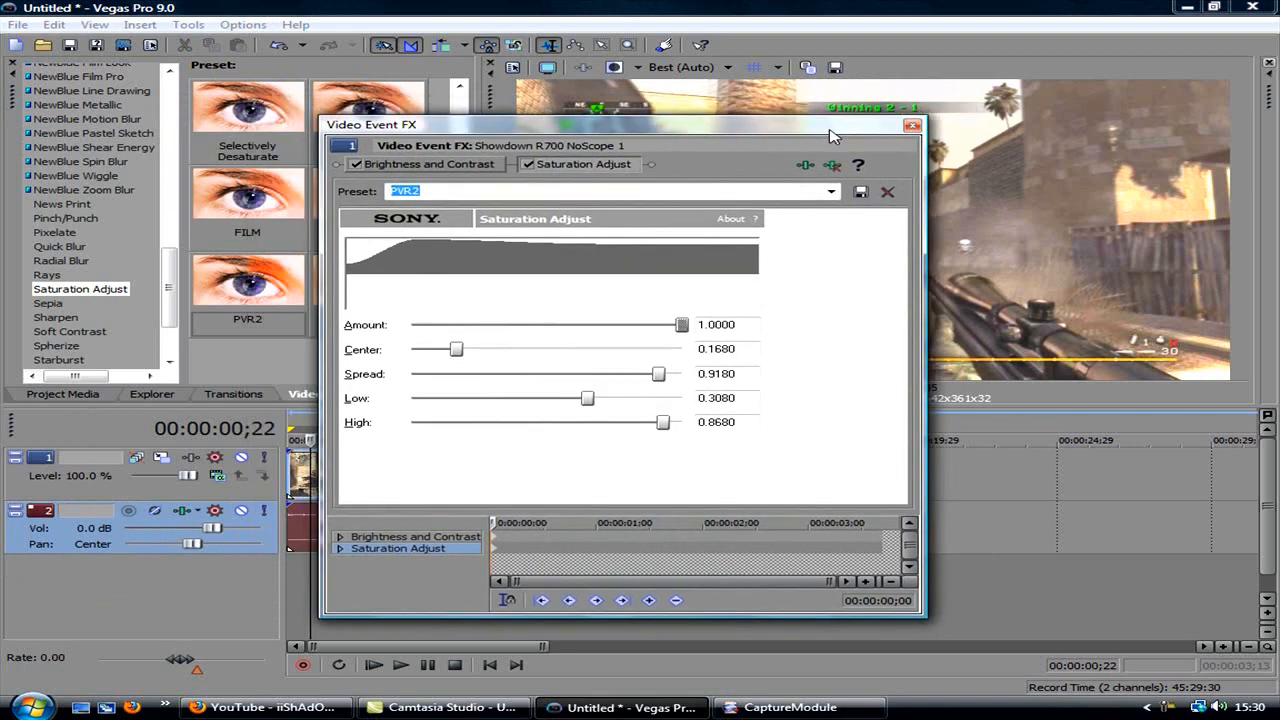
- Compare other Saturation Adjust presets on the clip and settle on PVR
{"action": "left_click", "coordinate": [832, 192]}
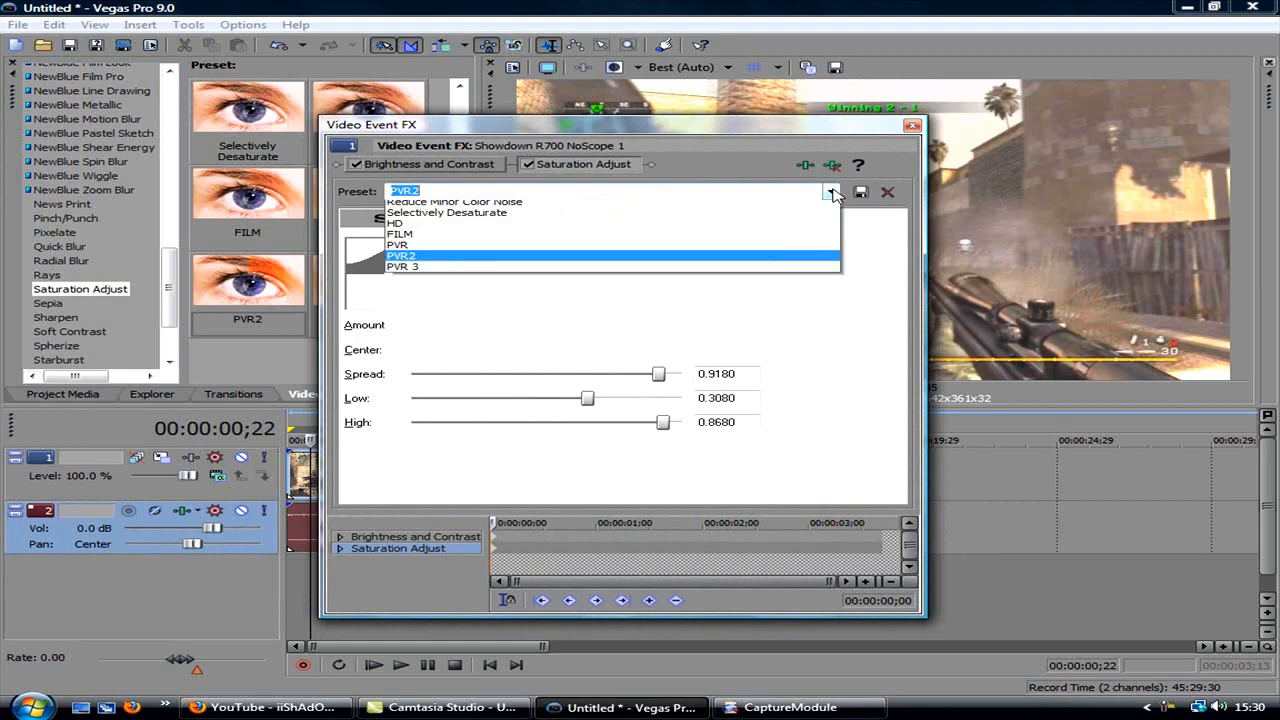
{"action": "left_click", "coordinate": [832, 192]}
{"action": "left_click_drag", "start_coordinate": [826, 127], "coordinate": [575, 213]}
{"action": "key", "text": "Up"}
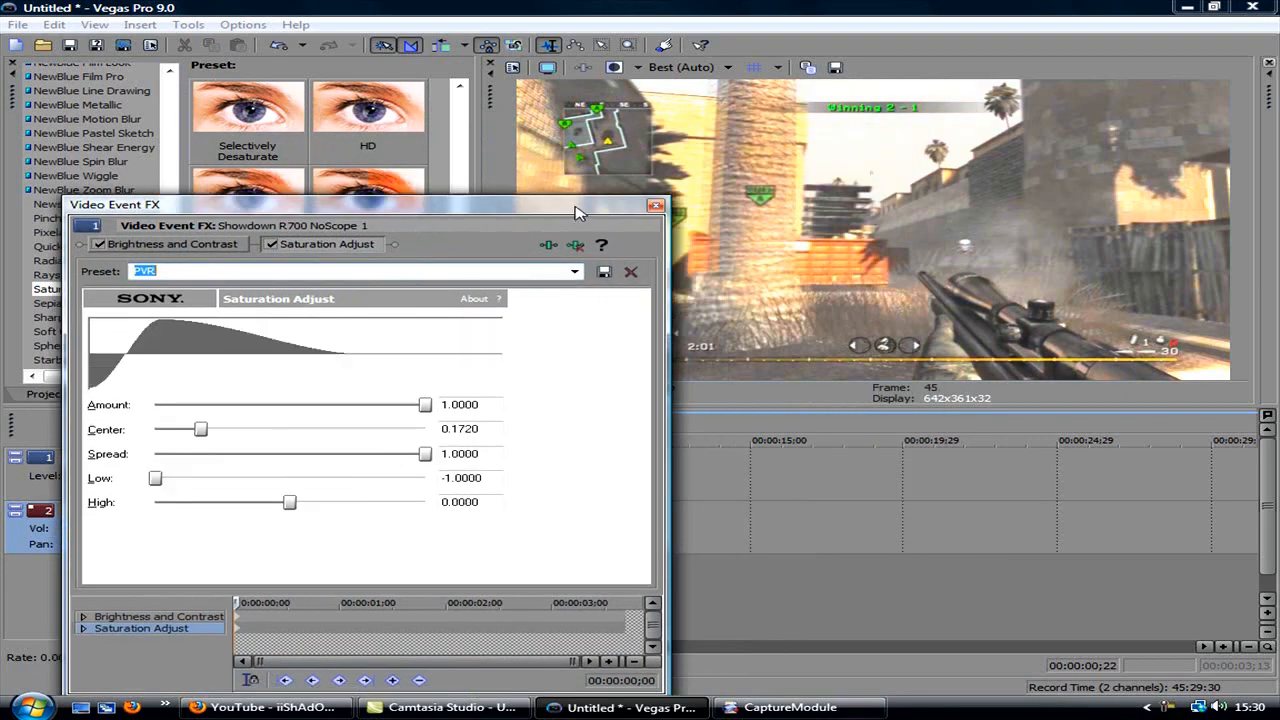
{"action": "key", "text": "Up"}
{"action": "key", "text": "Down"}
{"action": "left_click_drag", "start_coordinate": [605, 207], "coordinate": [976, 127]}
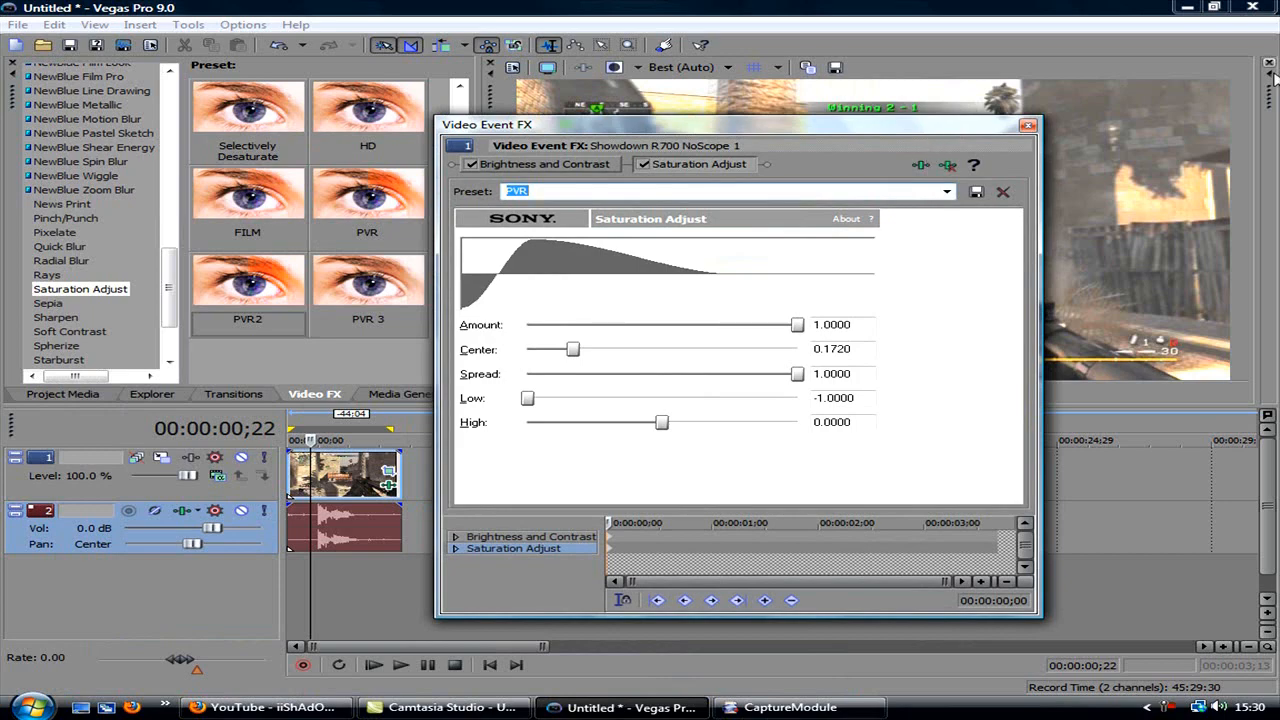
{"action": "left_click", "coordinate": [1028, 127]}
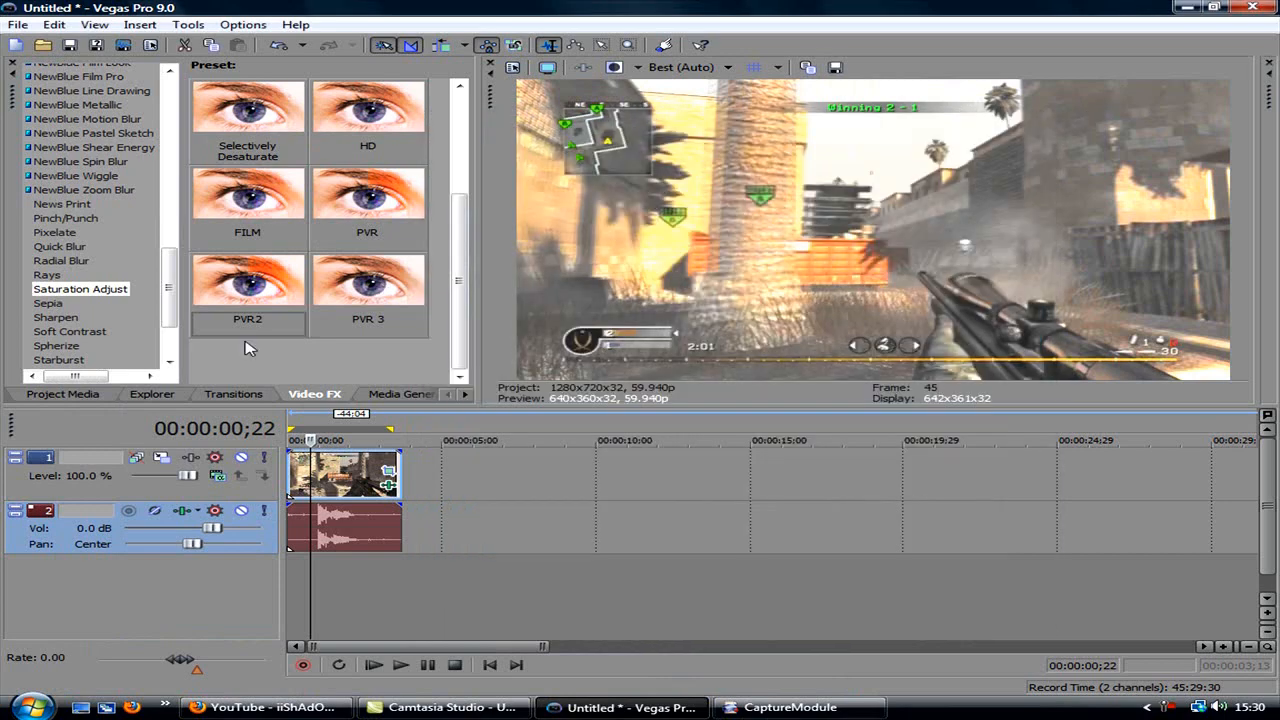
- Add the Soft Contrast effect with the Soft Moderate Contrast preset to the clip and inspect the preview
{"action": "left_click", "coordinate": [88, 334]}
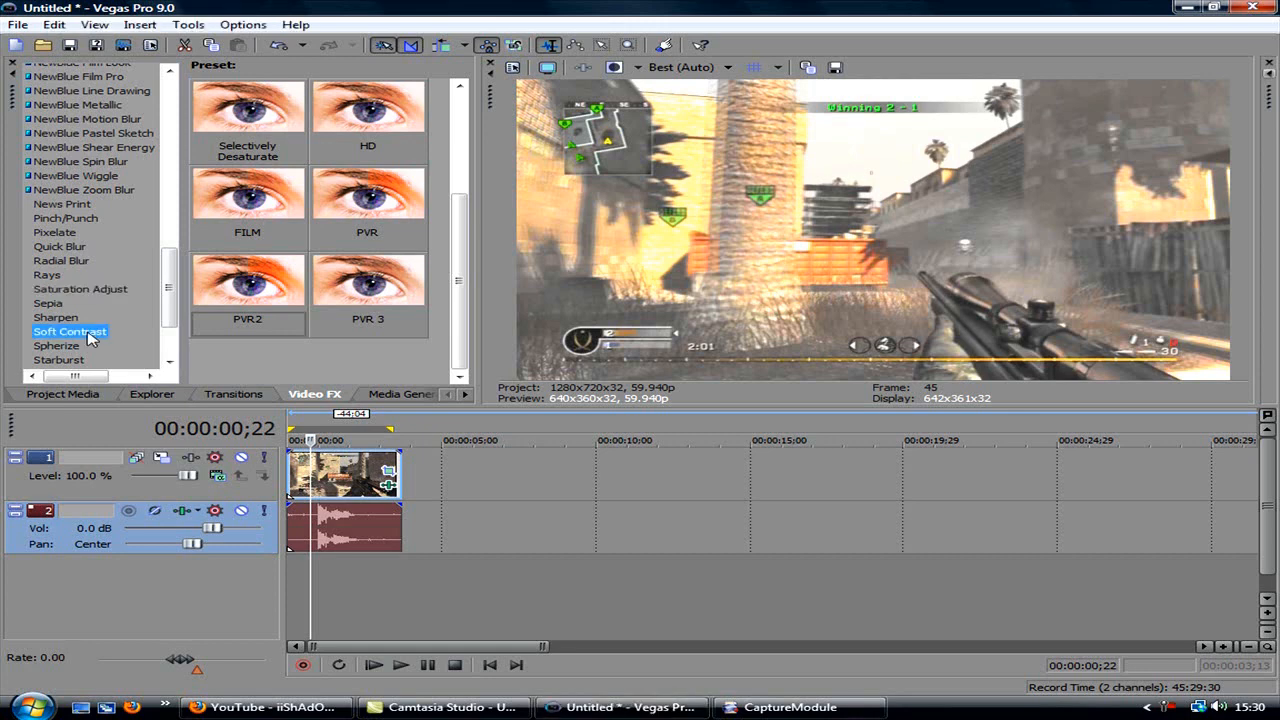
{"action": "left_click_drag", "start_coordinate": [247, 110], "coordinate": [330, 482]}
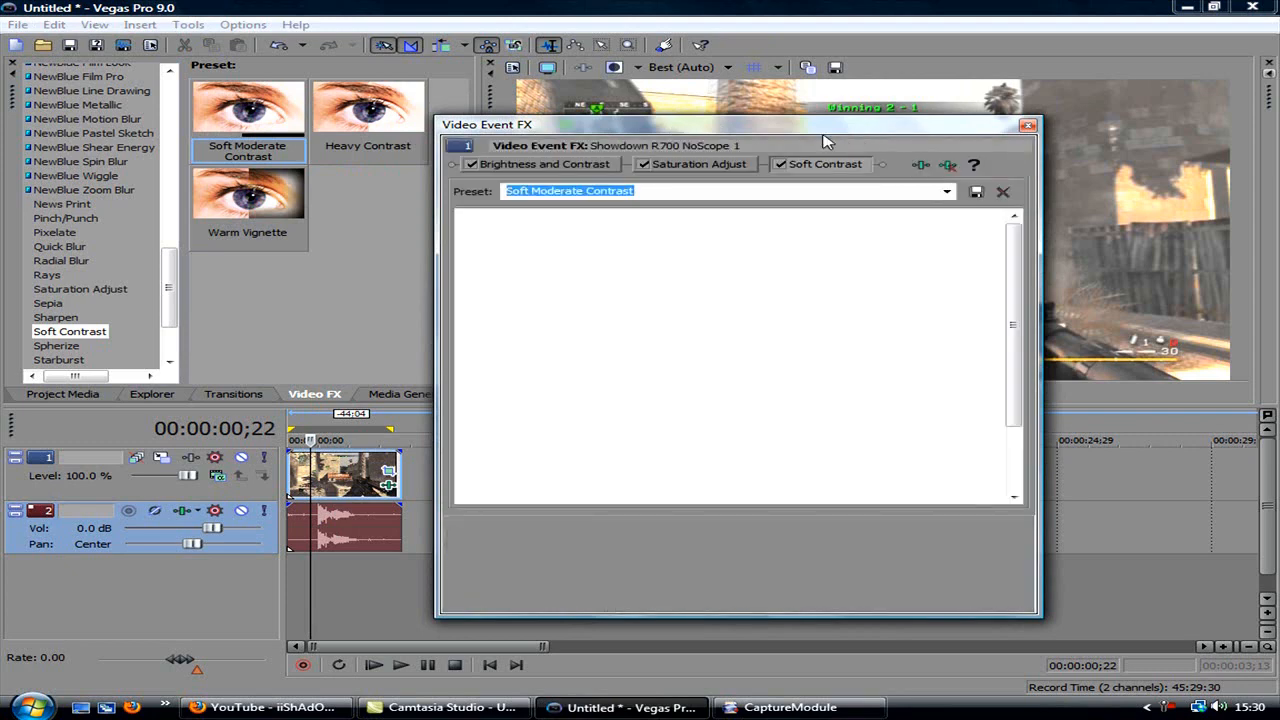
{"action": "left_click_drag", "start_coordinate": [840, 131], "coordinate": [558, 160]}
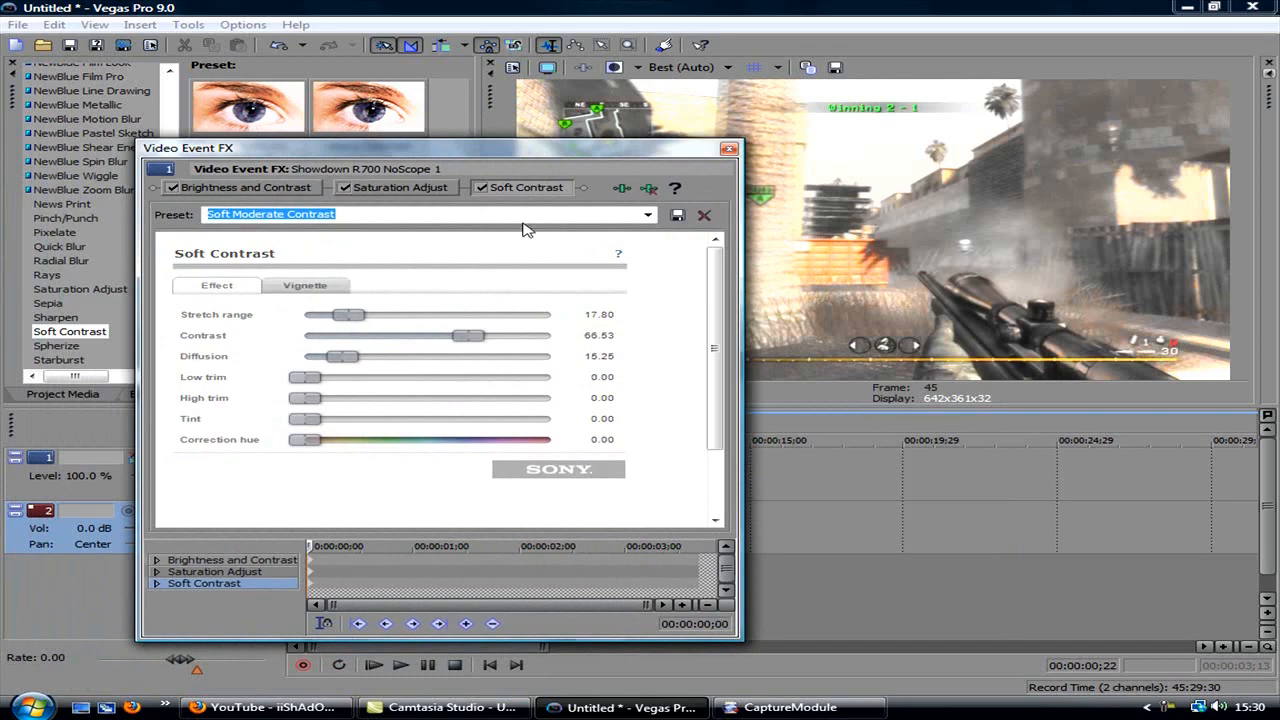
{"action": "left_click_drag", "start_coordinate": [676, 157], "coordinate": [917, 423]}
{"action": "left_click_drag", "start_coordinate": [927, 249], "coordinate": [925, 192]}
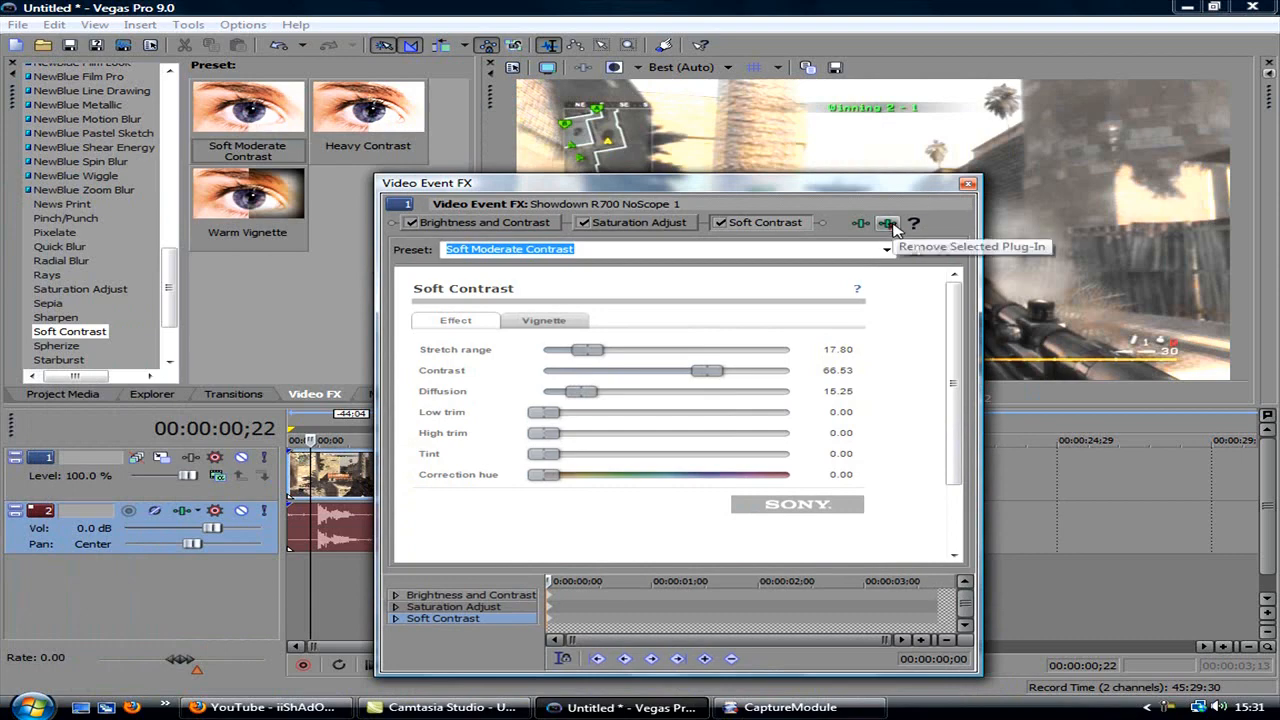
- Remove the Soft Contrast, Saturation Adjust and Brightness and Contrast effects from the clip
{"action": "left_click_drag", "start_coordinate": [905, 193], "coordinate": [859, 191]}
{"action": "left_click", "coordinate": [846, 222]}
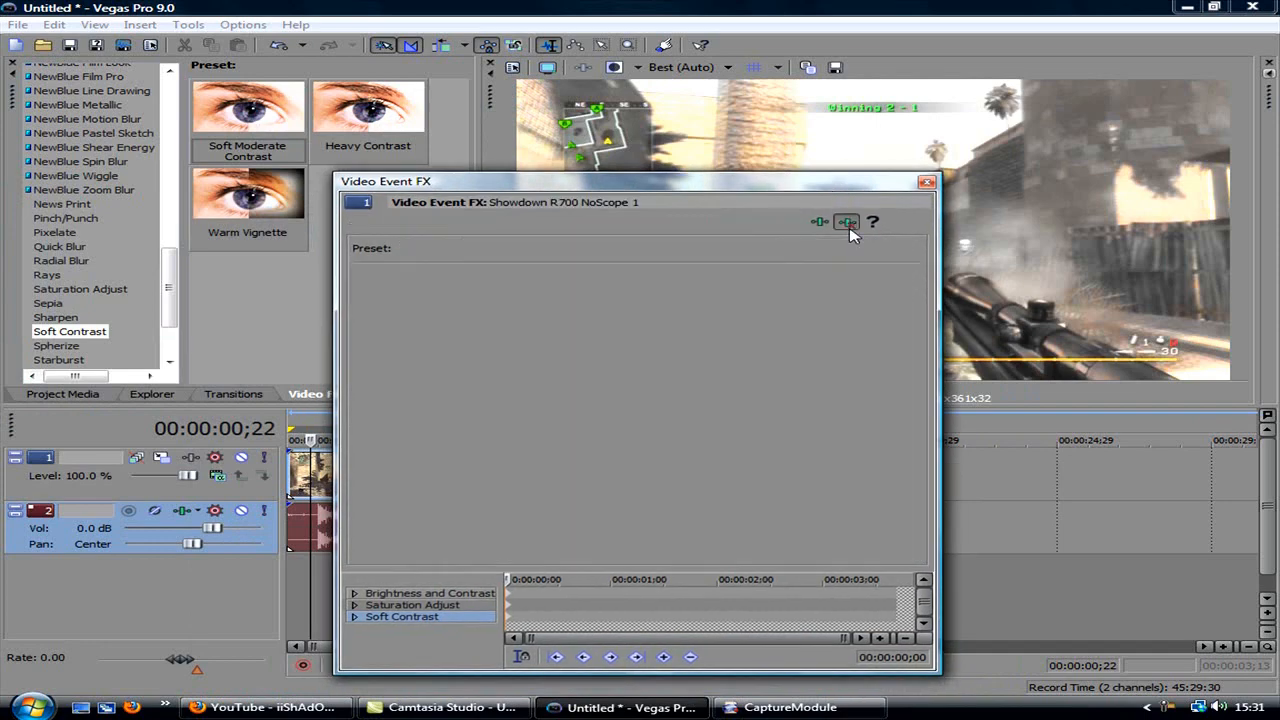
{"action": "left_click", "coordinate": [846, 222]}
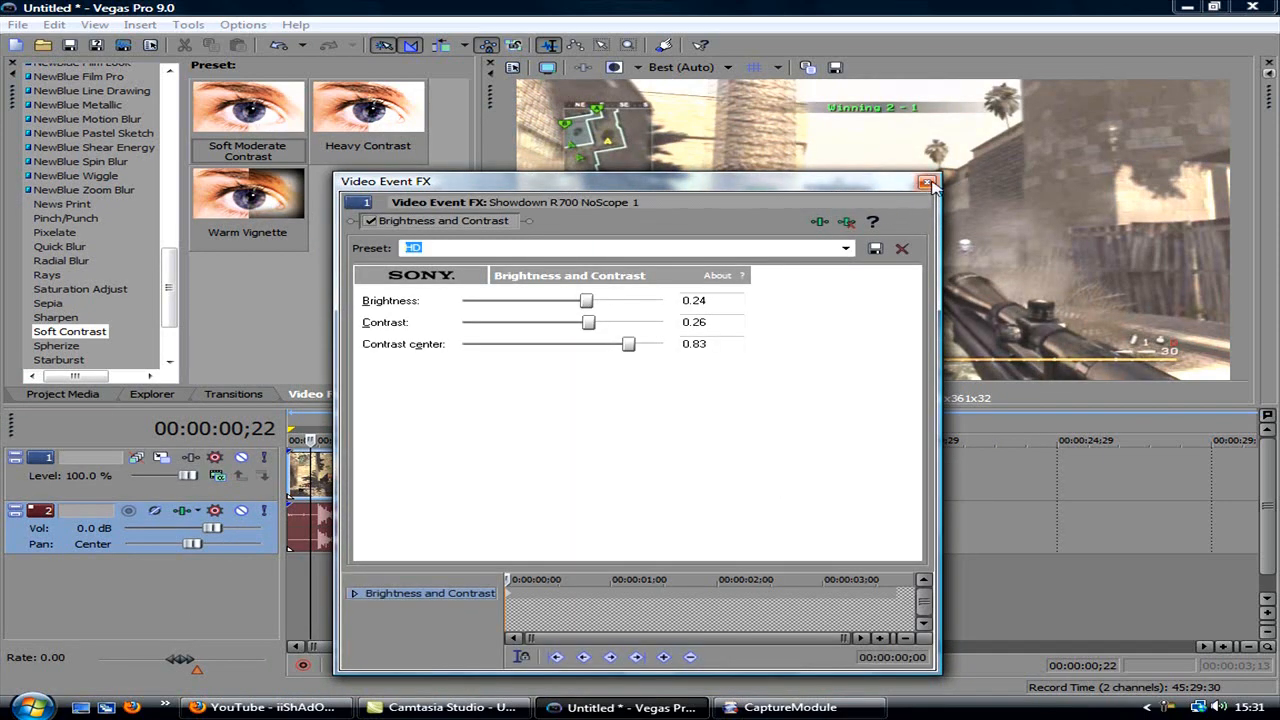
{"action": "left_click", "coordinate": [927, 183]}
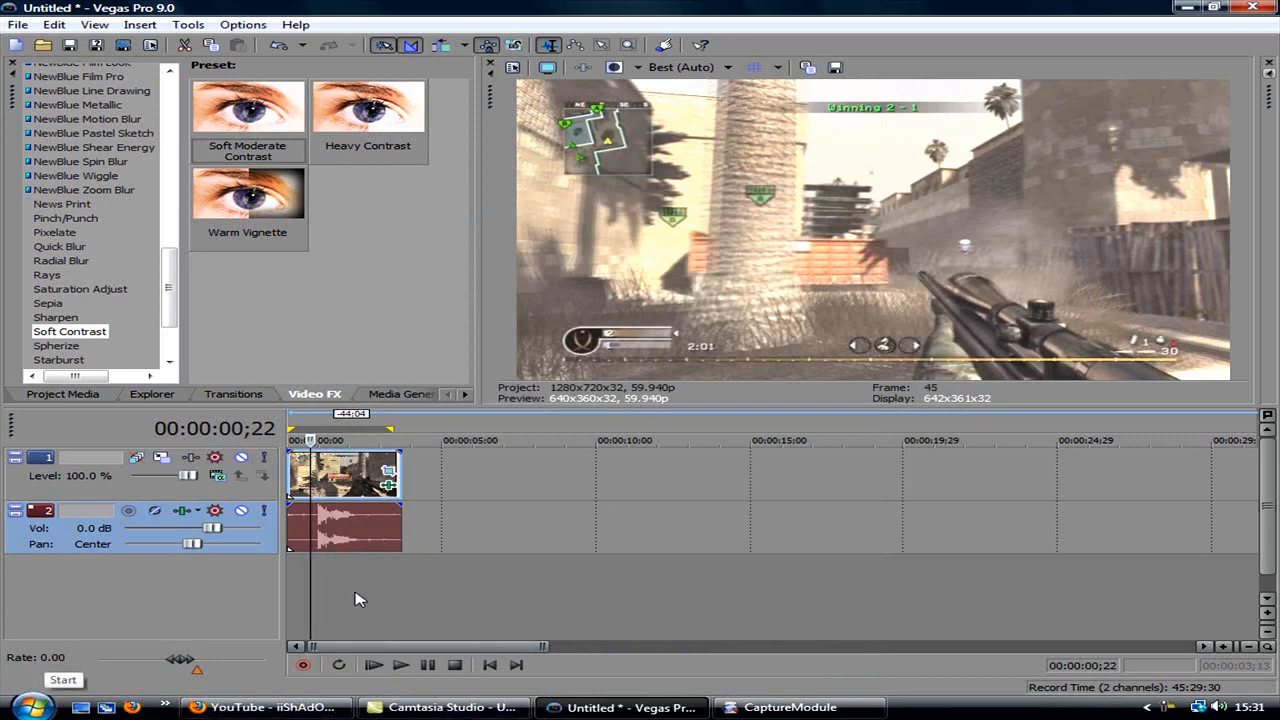
{"action": "left_click", "coordinate": [388, 484]}
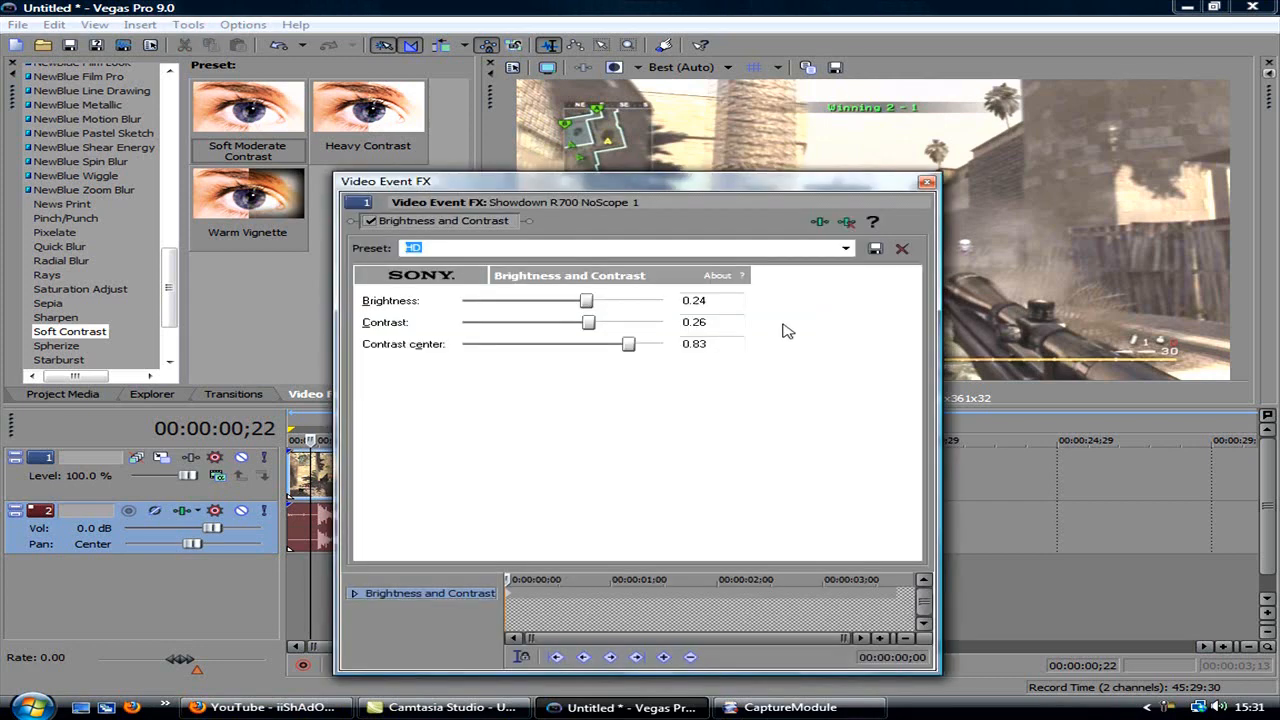
{"action": "left_click", "coordinate": [845, 224]}
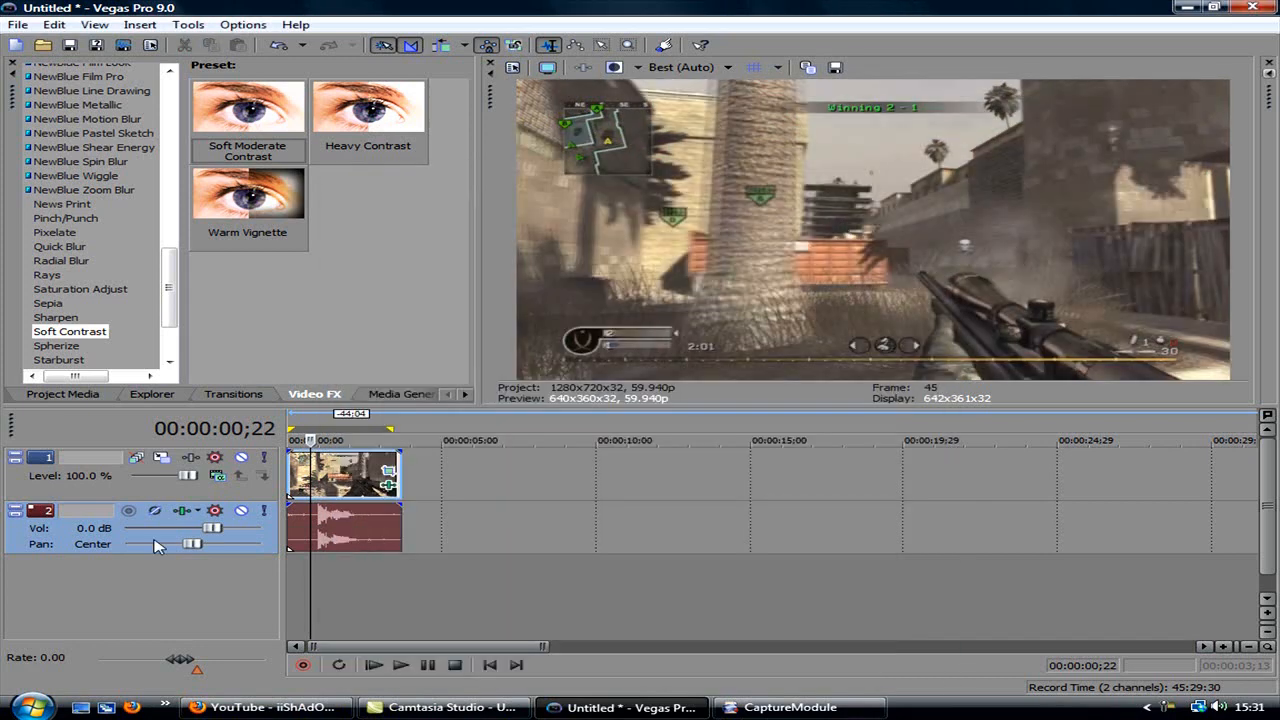
- Insert a new video track above the gameplay clip and place the playhead at 00:00:01;11
{"action": "left_click", "coordinate": [469, 495]}
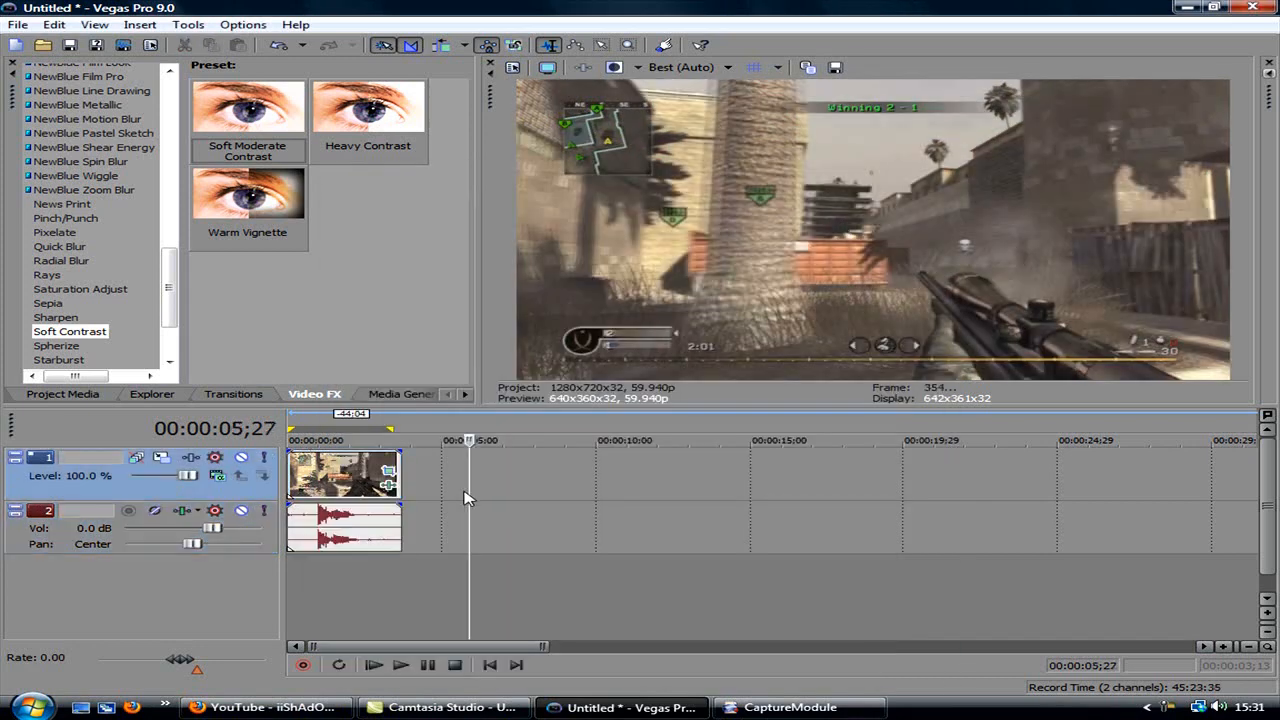
{"action": "key", "text": "ctrl+shift+q"}
{"action": "left_click", "coordinate": [331, 487]}
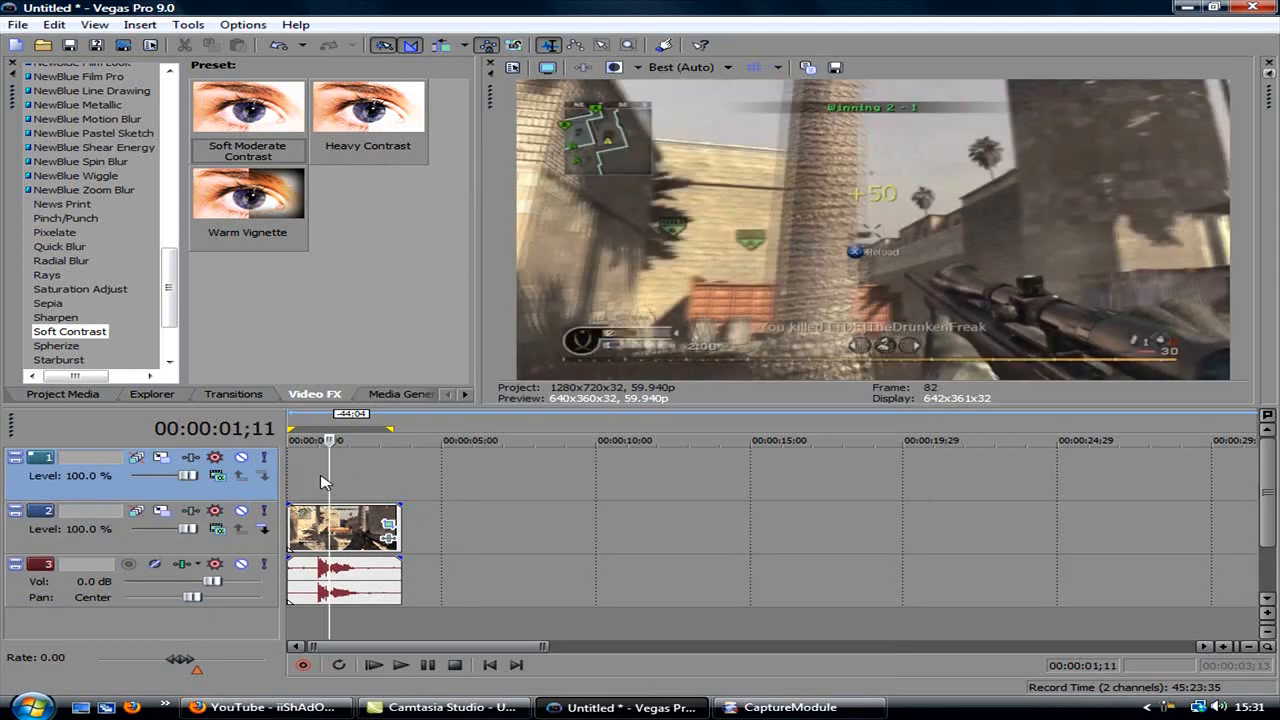
- Add a Color Gradient with the Linear Red to Yellow preset at the start of the new upper video track
{"action": "left_click", "coordinate": [396, 400]}
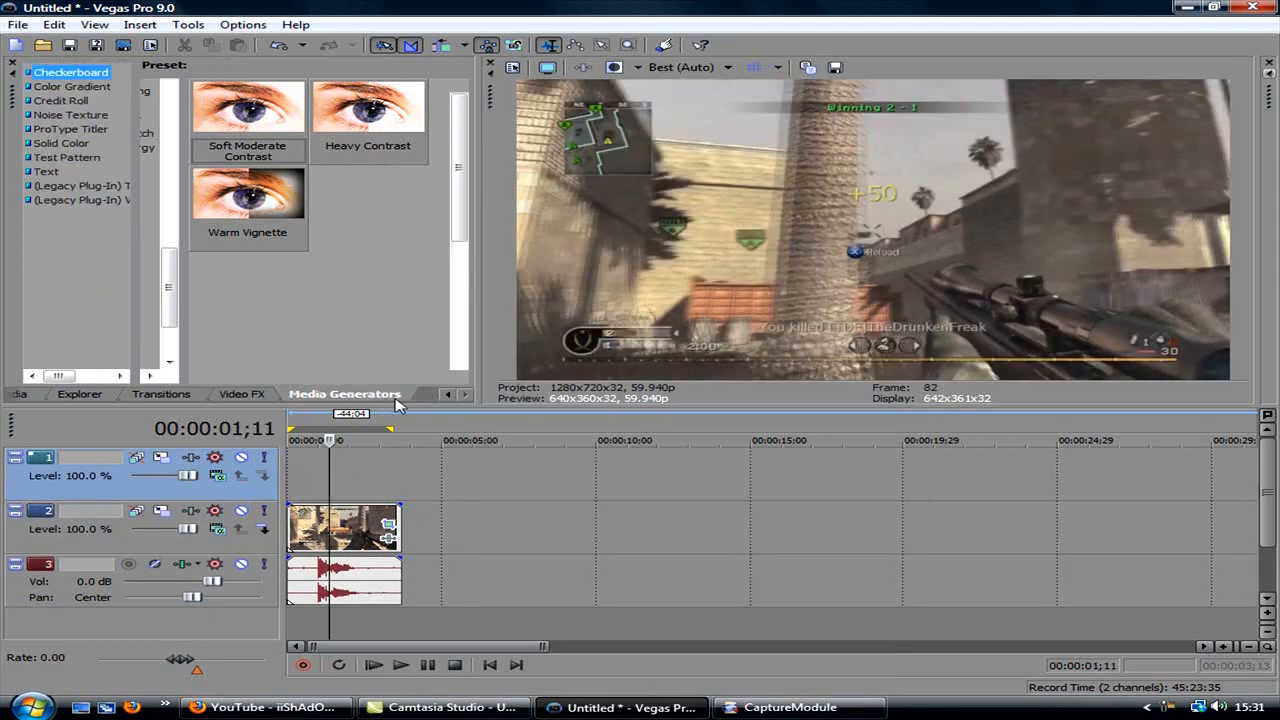
{"action": "left_click", "coordinate": [60, 143]}
{"action": "left_click", "coordinate": [84, 117]}
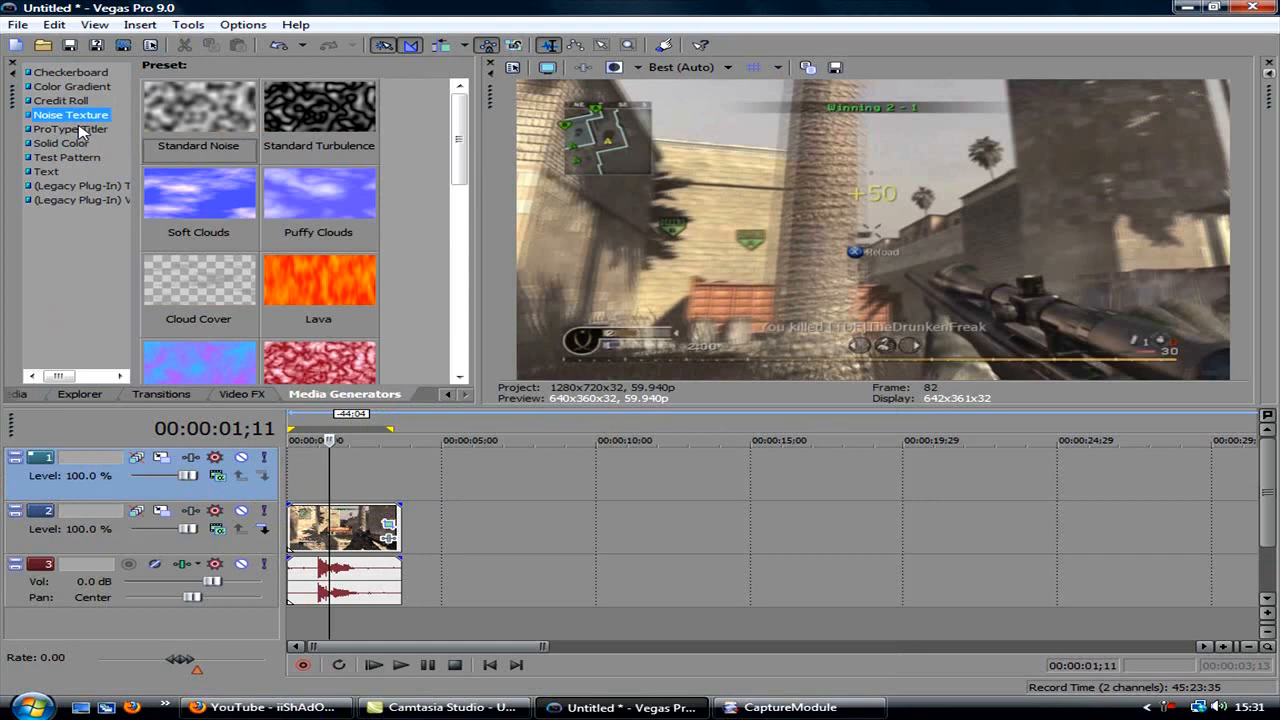
{"action": "left_click", "coordinate": [76, 130]}
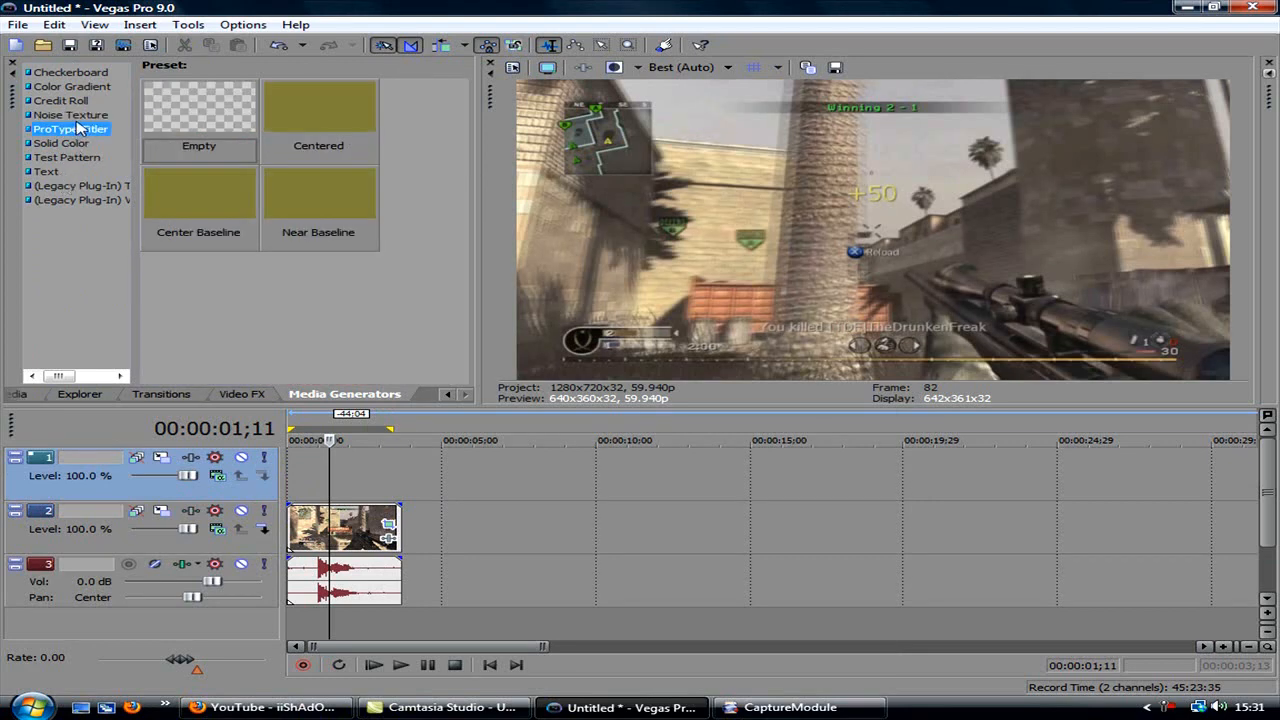
{"action": "left_click", "coordinate": [70, 86]}
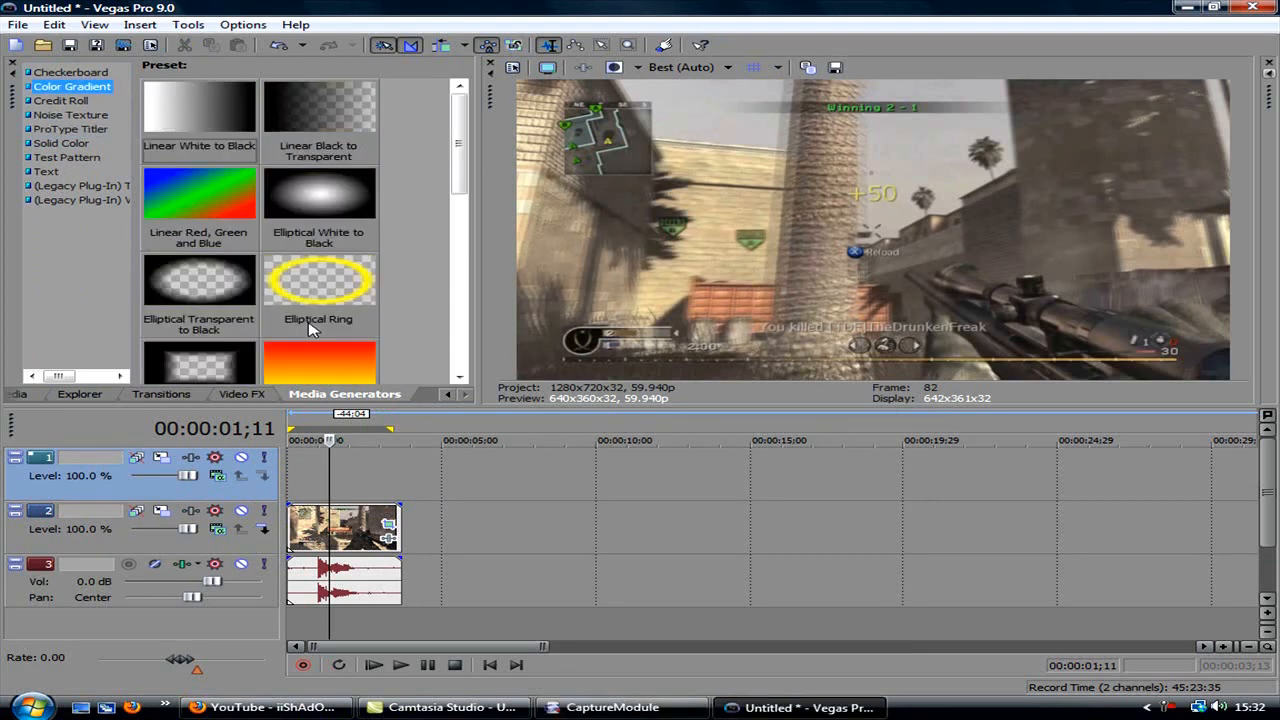
{"action": "scroll", "coordinate": [458, 150], "scroll_direction": "down", "scroll_amount": 2}
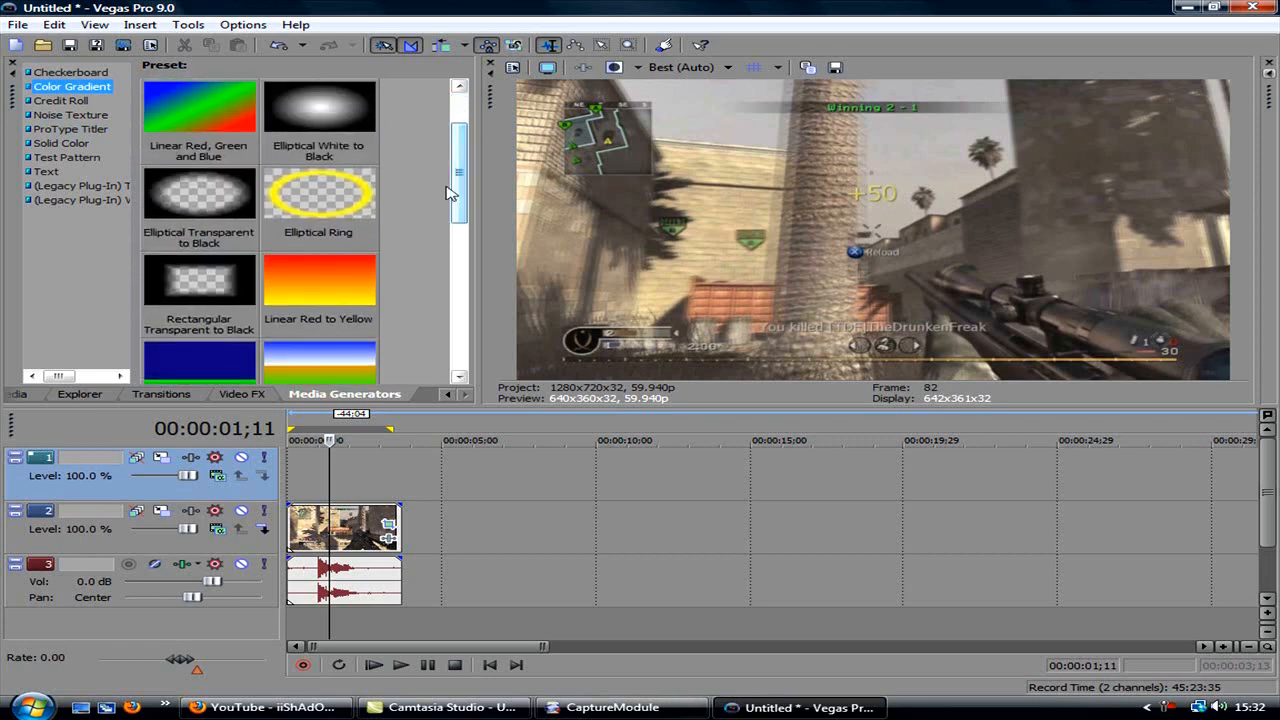
{"action": "left_click", "coordinate": [309, 290]}
{"action": "left_click_drag", "start_coordinate": [347, 288], "coordinate": [290, 480]}
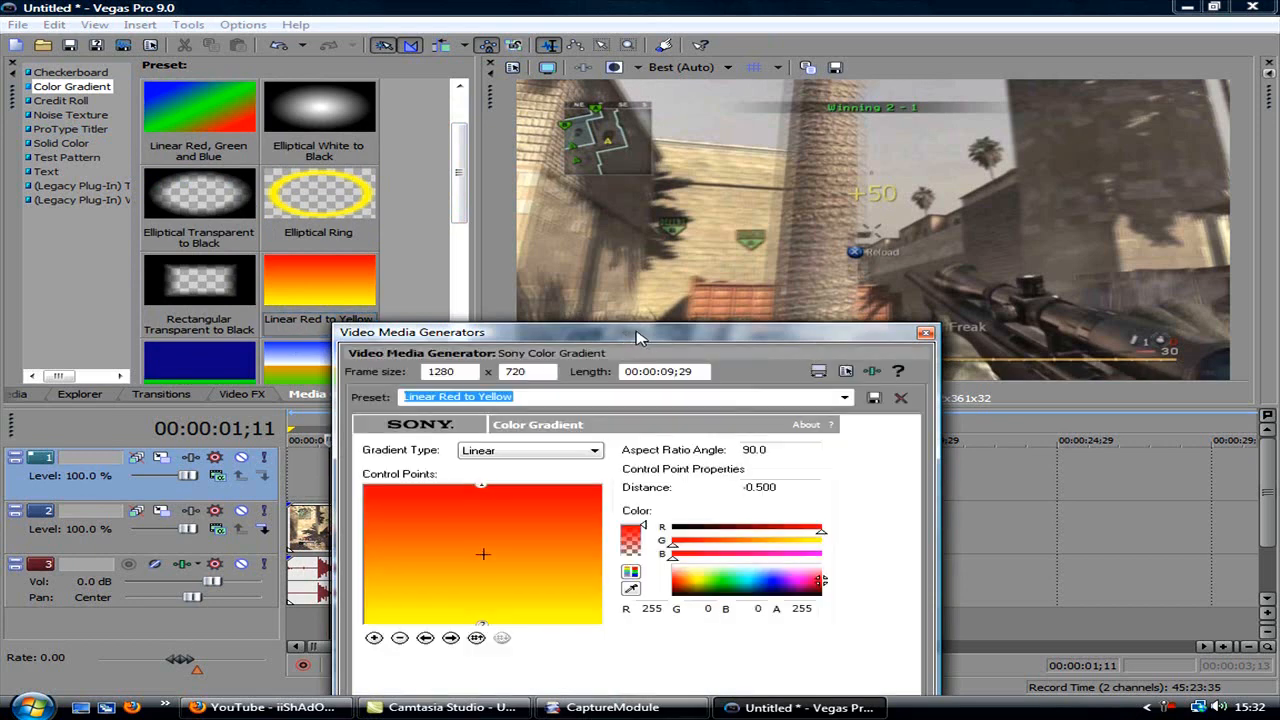
- Run the gradient diagonally with red in the upper-left corner and yellow in the lower-right, and set the yellow point's alpha to 0
{"action": "left_click_drag", "start_coordinate": [624, 337], "coordinate": [717, 272]}
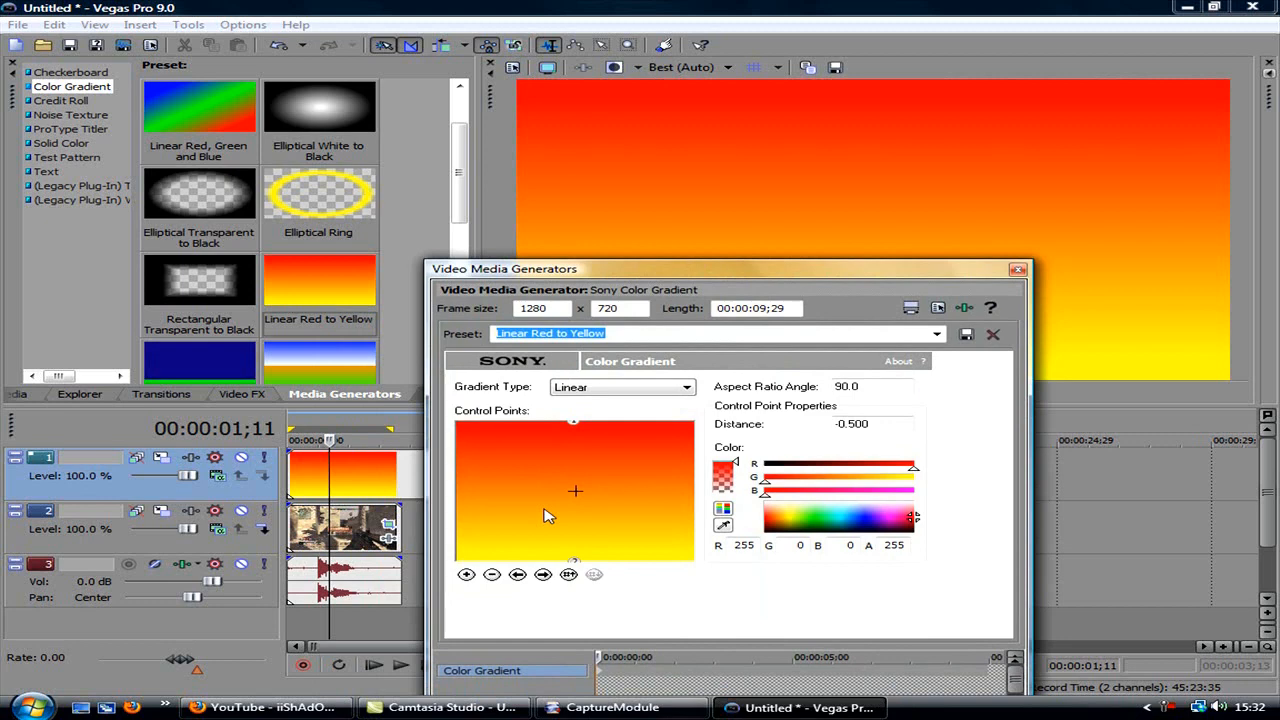
{"action": "left_click_drag", "start_coordinate": [573, 420], "coordinate": [421, 408]}
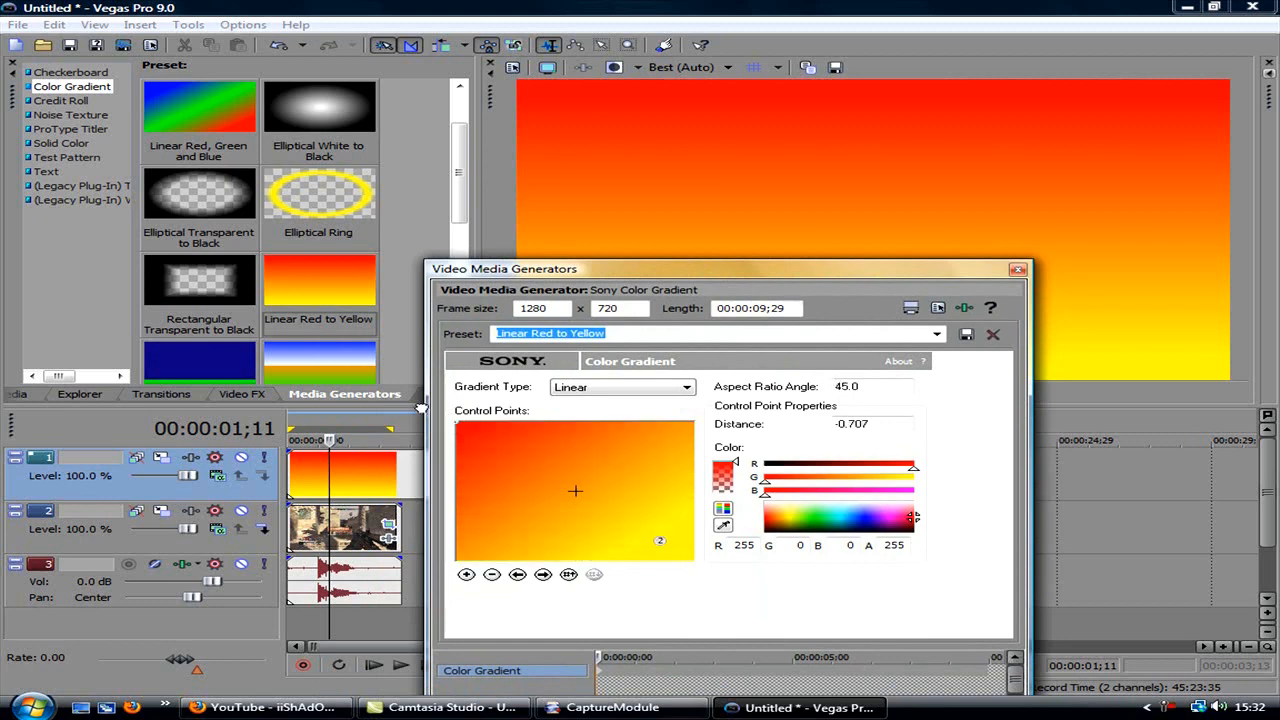
{"action": "left_click", "coordinate": [691, 557]}
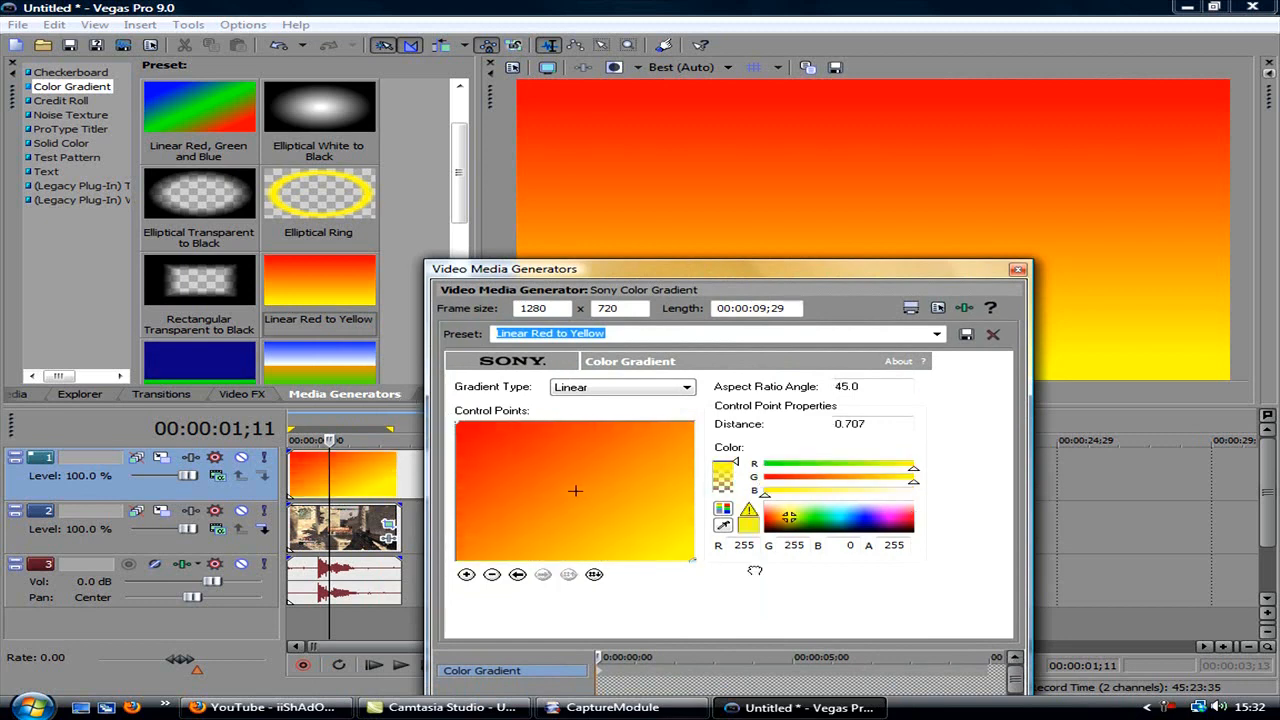
{"action": "left_click_drag", "start_coordinate": [746, 464], "coordinate": [738, 500]}
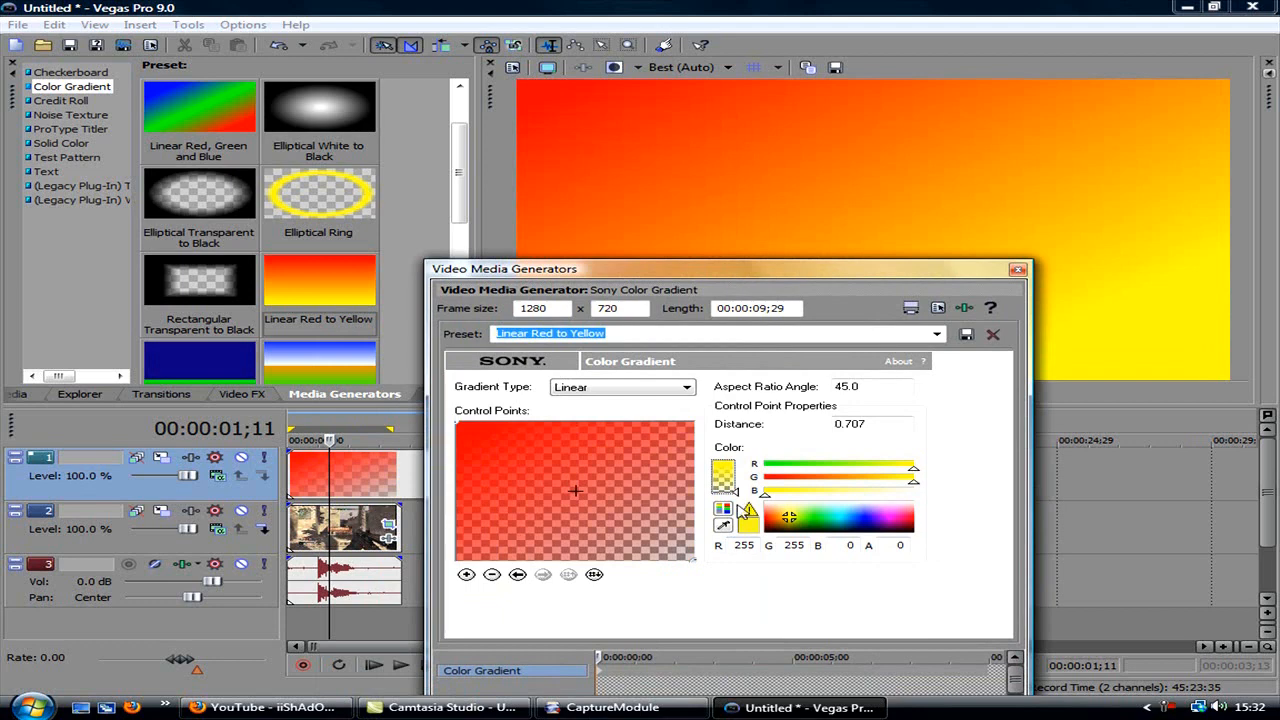
- Shift the gradient's center toward the red corner, to about X 0.170, Y 0.246, and close the generator settings
{"action": "left_click", "coordinate": [511, 460]}
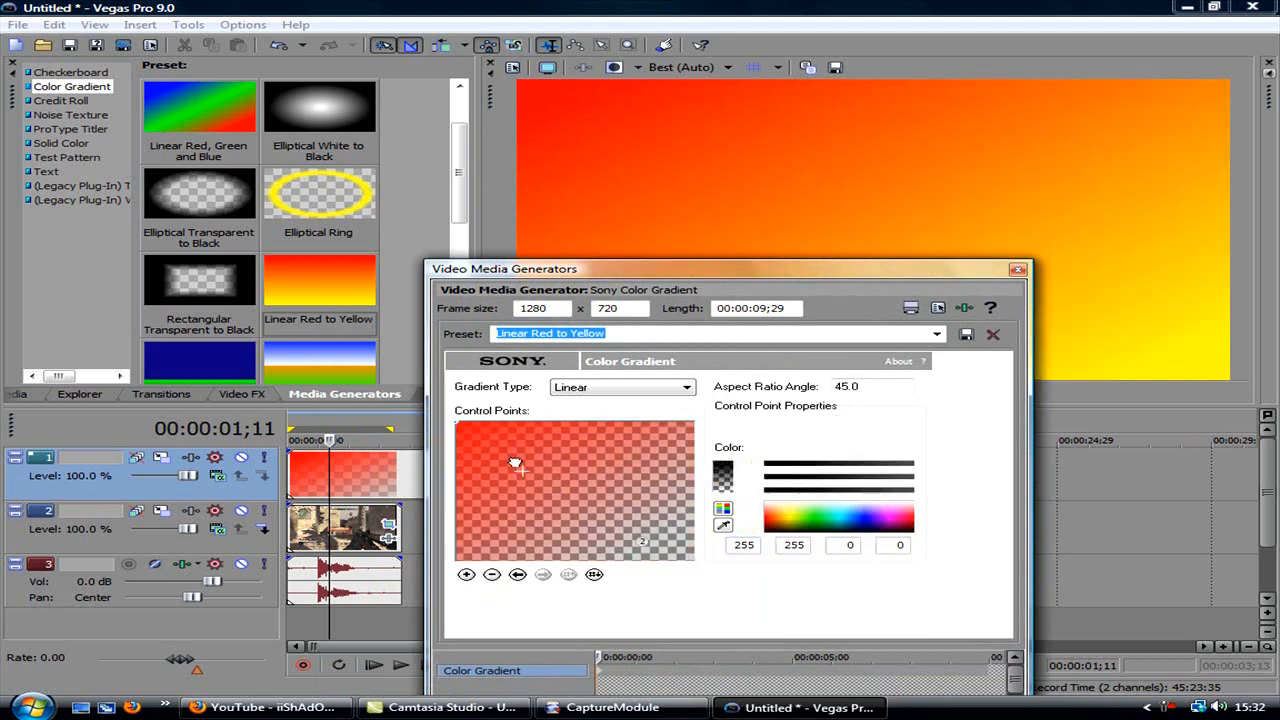
{"action": "left_click_drag", "start_coordinate": [494, 454], "coordinate": [495, 455]}
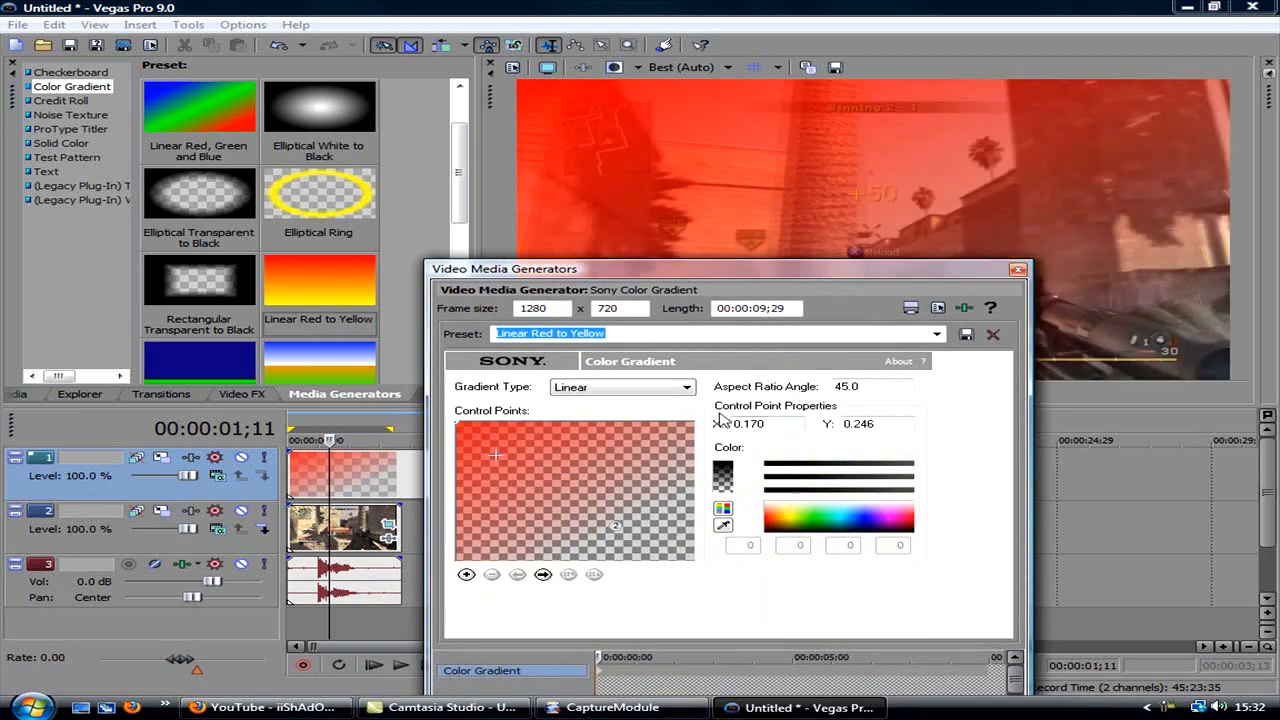
{"action": "left_click_drag", "start_coordinate": [901, 278], "coordinate": [962, 330]}
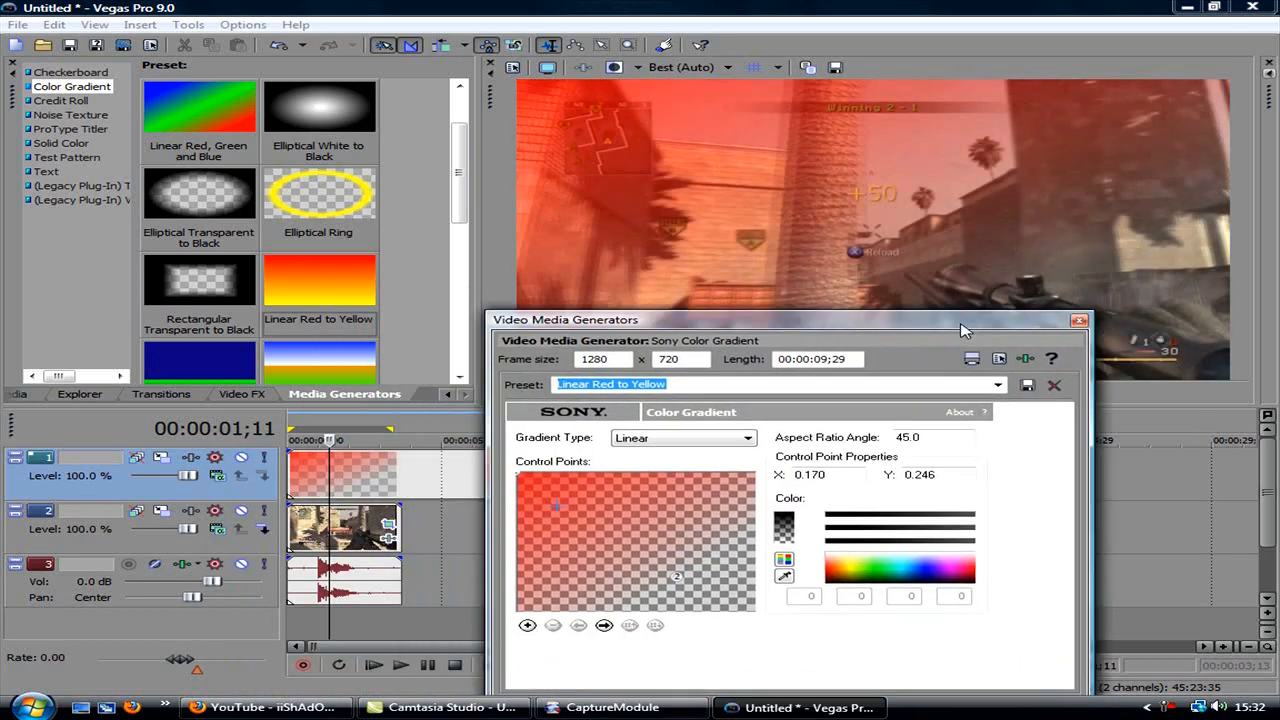
{"action": "left_click", "coordinate": [1079, 321]}
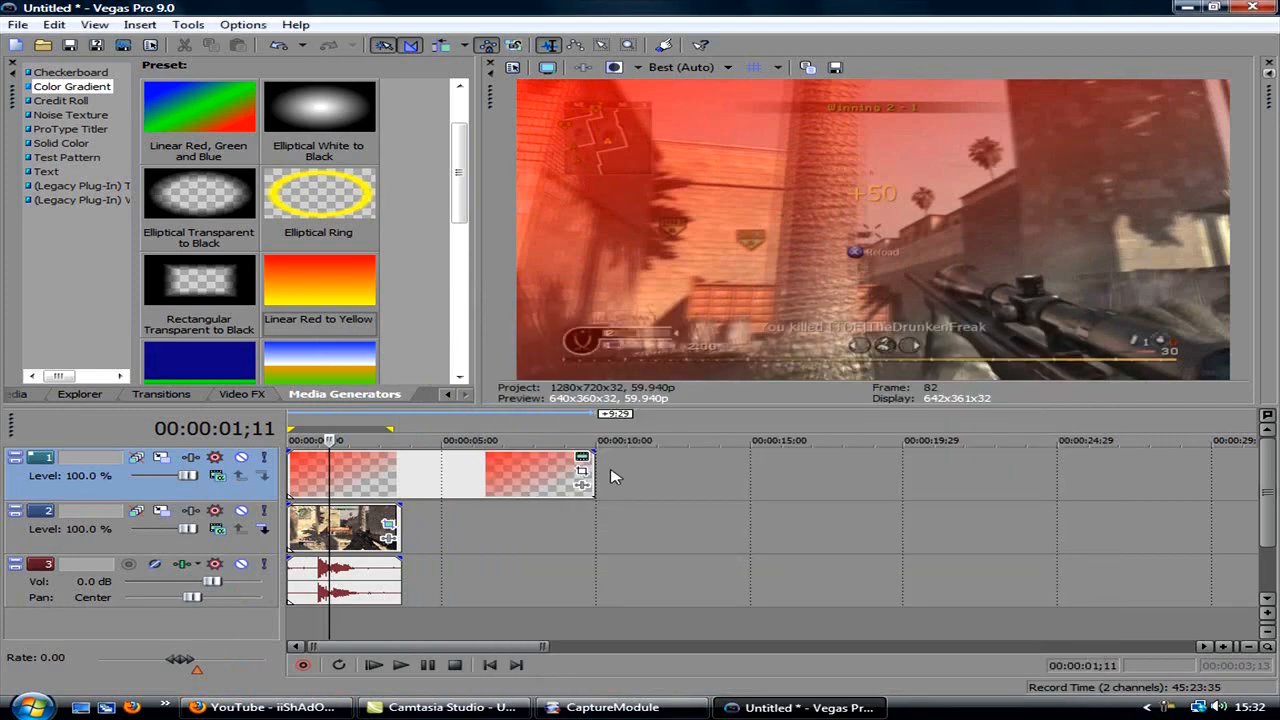
- Trim the gradient event to end with the gameplay clip and check its maintain-aspect-ratio option in Event Pan/Crop
{"action": "left_click_drag", "start_coordinate": [594, 466], "coordinate": [390, 482]}
{"action": "left_click", "coordinate": [390, 480]}
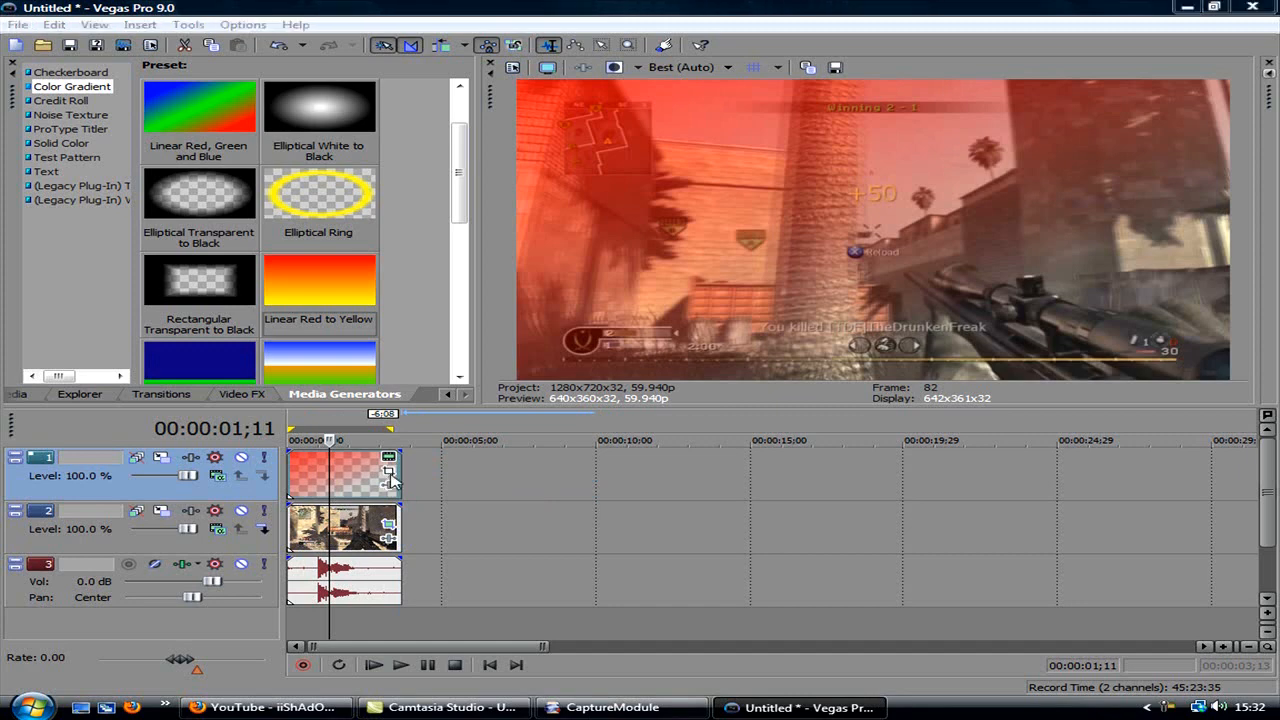
{"action": "left_click", "coordinate": [362, 393]}
{"action": "double_click", "coordinate": [362, 408]}
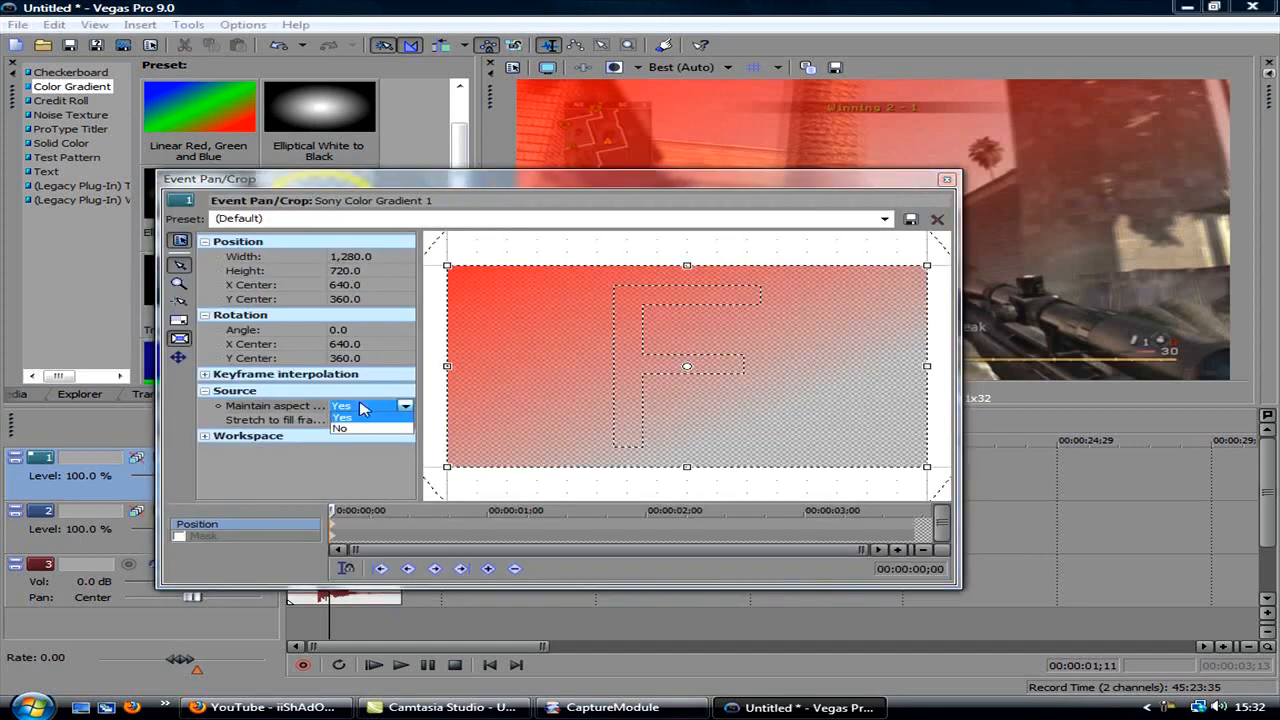
{"action": "left_click", "coordinate": [946, 179]}
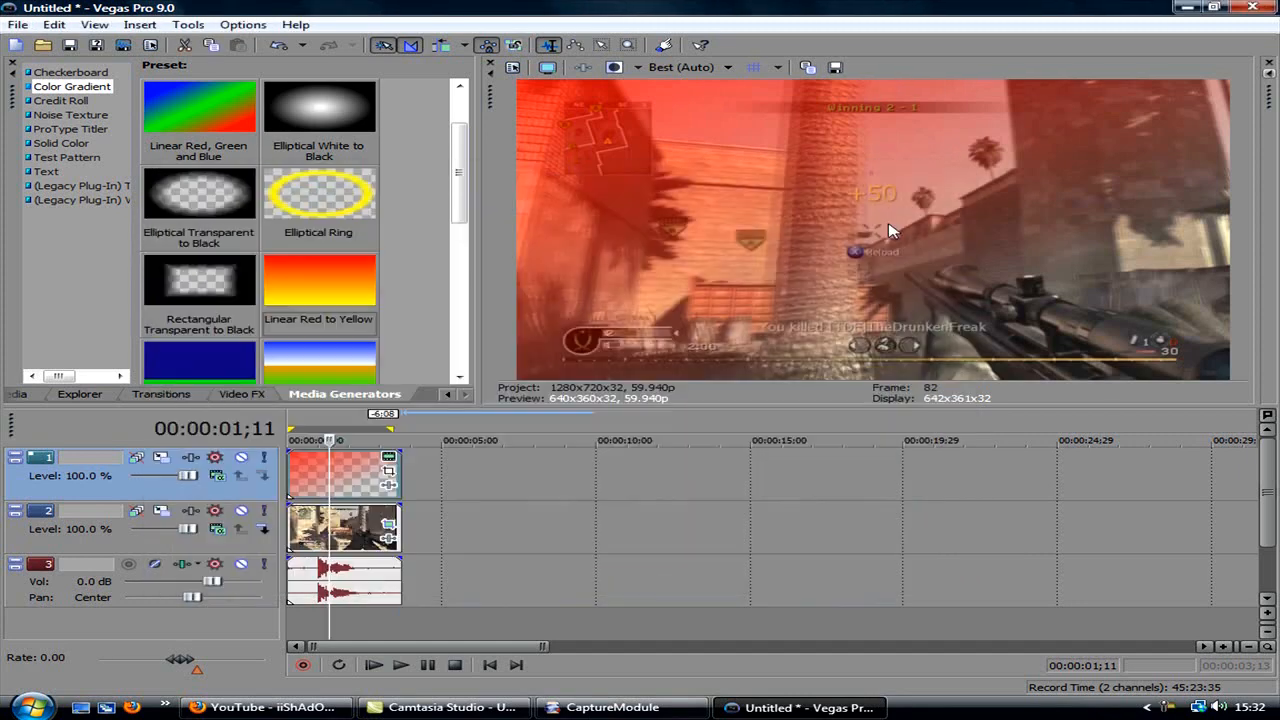
- Set the gradient track's compositing mode to Screen and place the playhead at 00:00:00;26 on the gameplay clip
{"action": "left_click", "coordinate": [217, 476]}
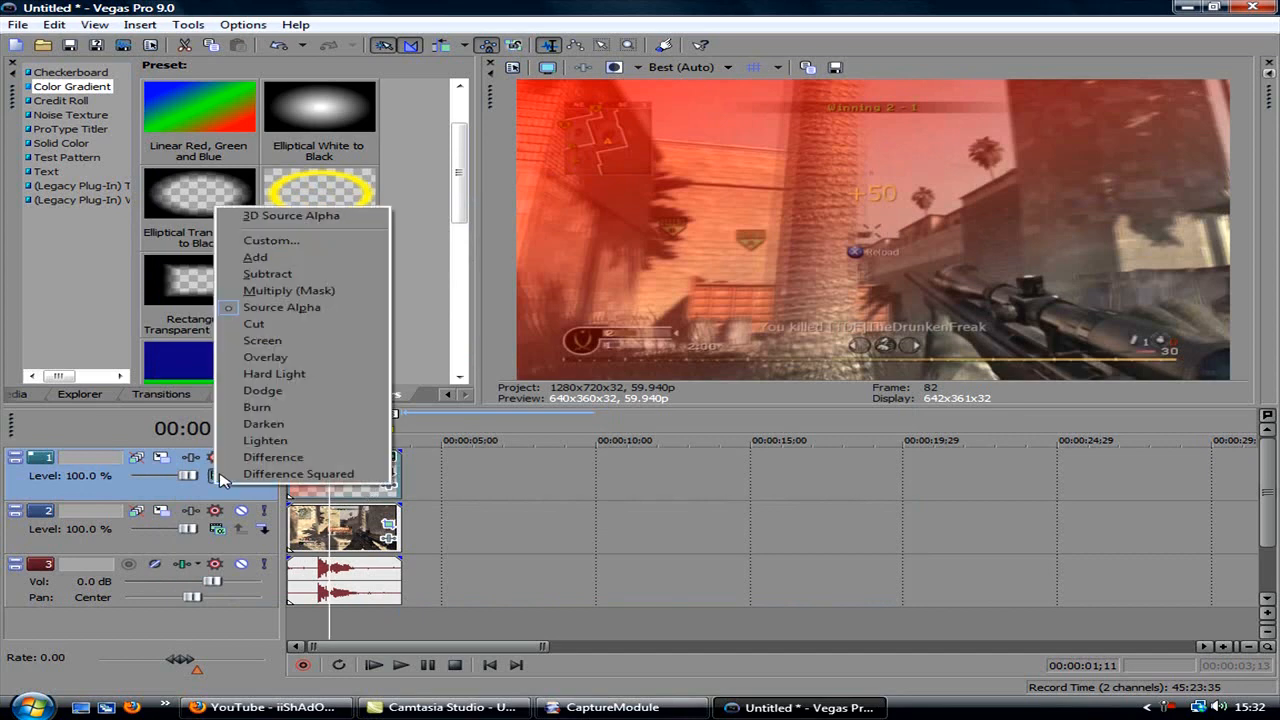
{"action": "left_click", "coordinate": [284, 340]}
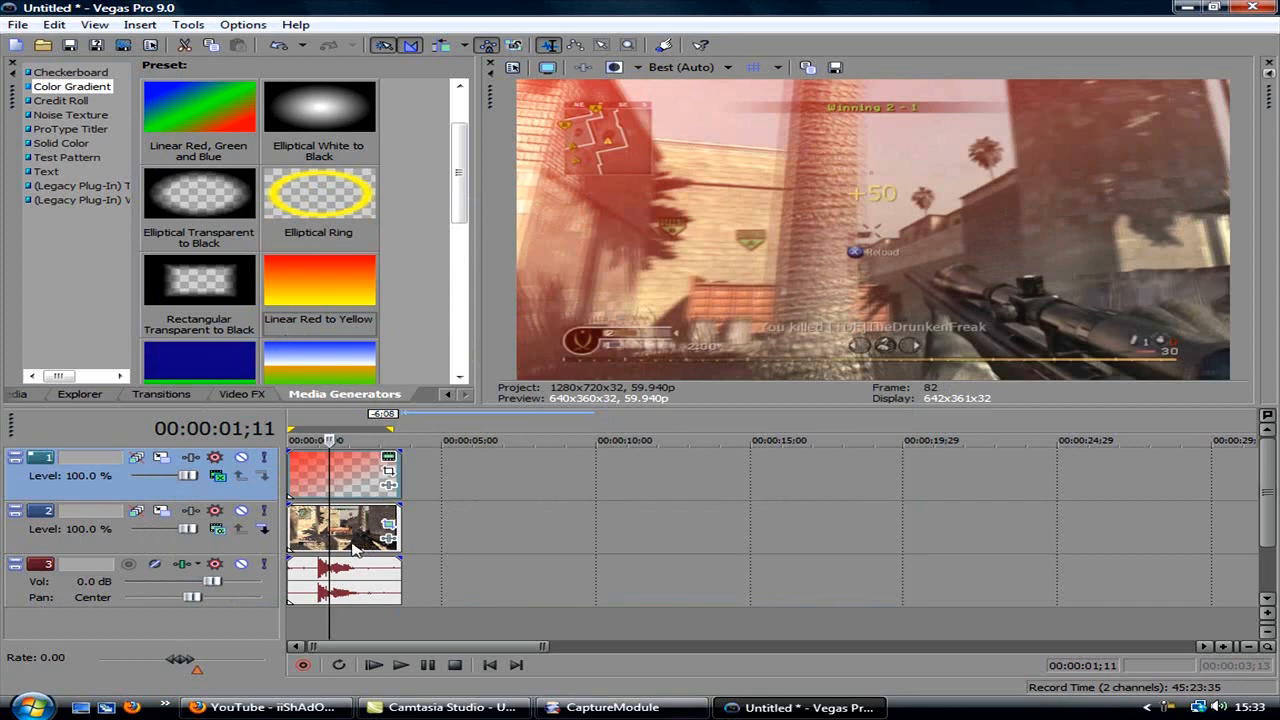
{"action": "left_click", "coordinate": [315, 541]}
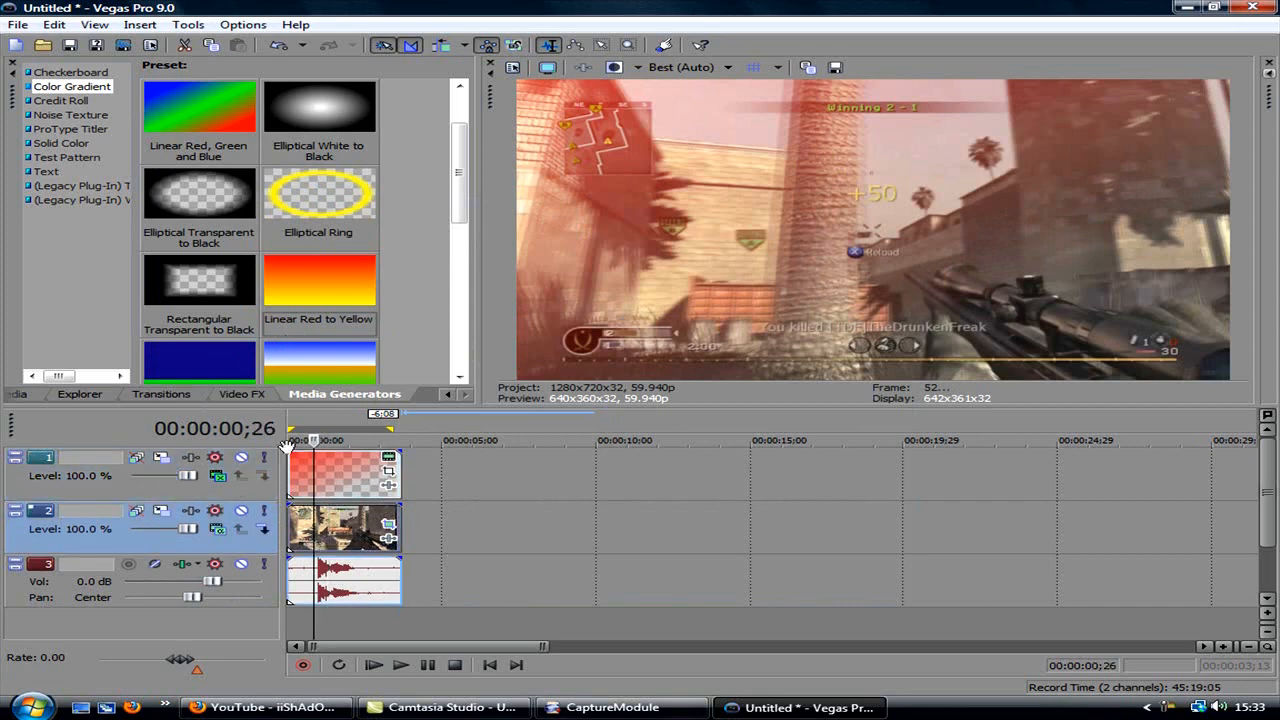
- Add the Color Corrector effect with the Studio RGB to Computer RGB preset to the gameplay clip
{"action": "left_click", "coordinate": [186, 397]}
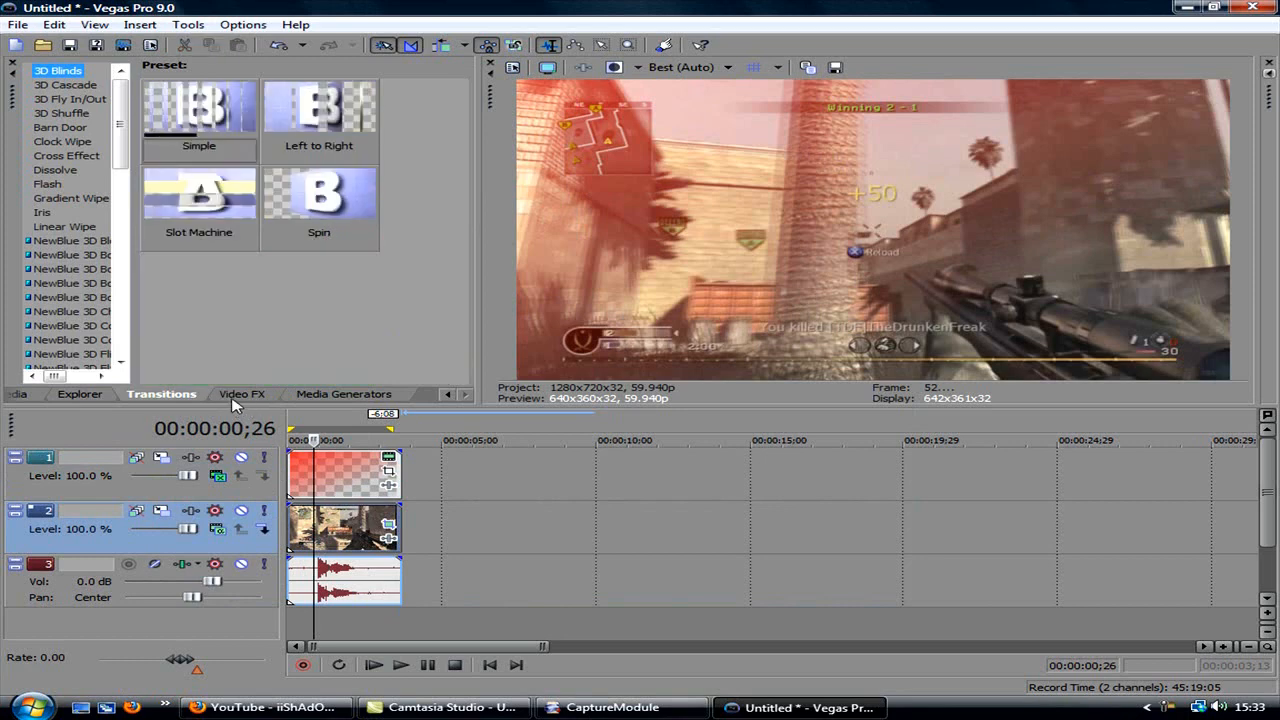
{"action": "left_click", "coordinate": [86, 395]}
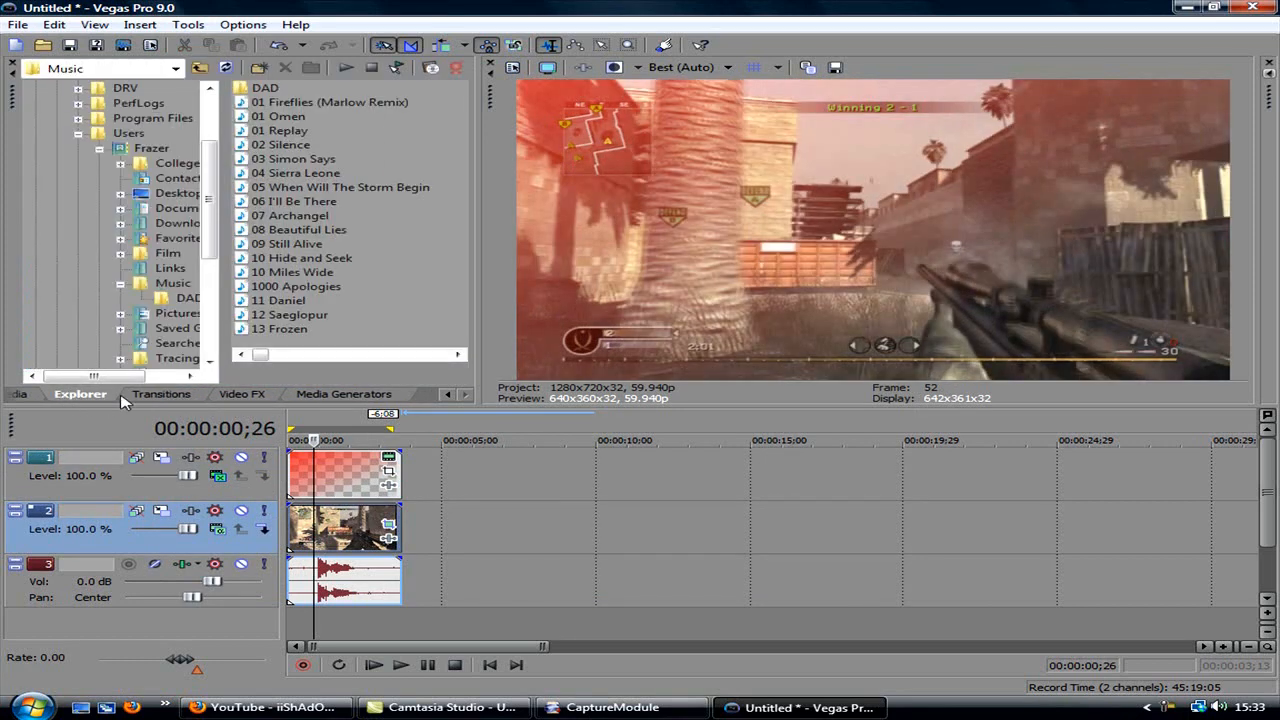
{"action": "left_click", "coordinate": [250, 396]}
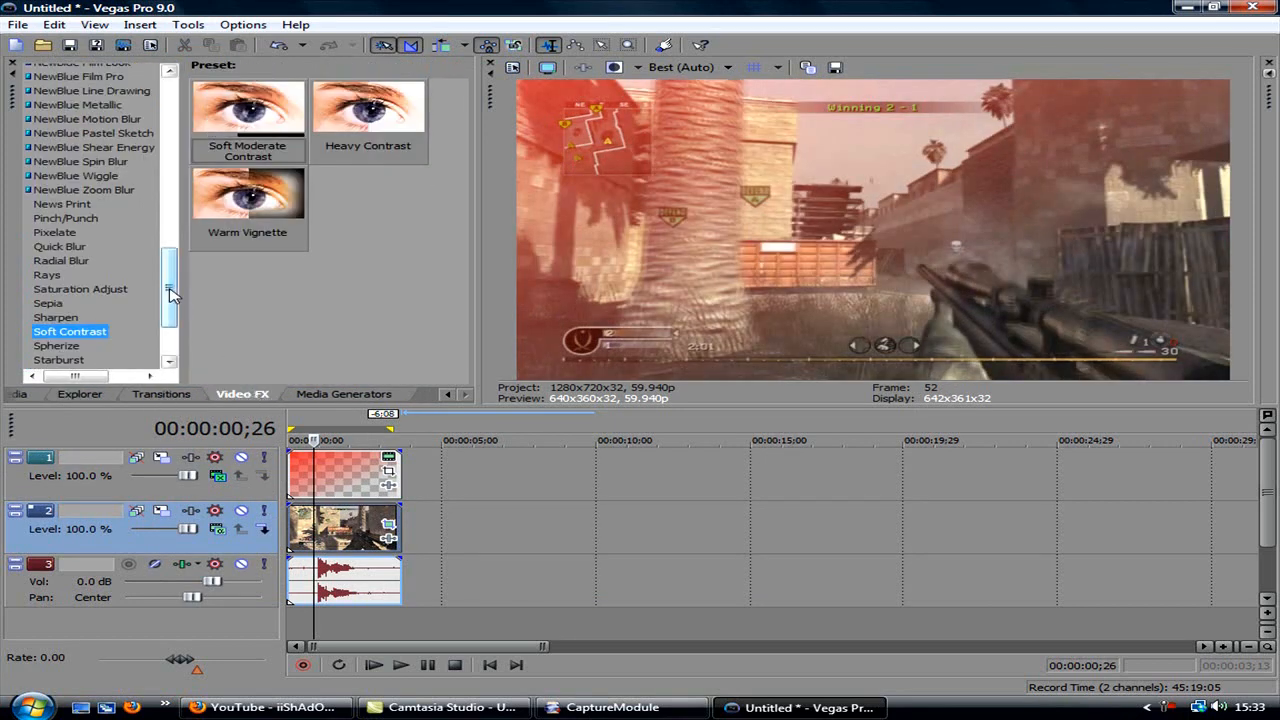
{"action": "scroll", "coordinate": [190, 135], "scroll_direction": "up", "scroll_amount": 15}
{"action": "scroll", "coordinate": [190, 135], "scroll_direction": "up", "scroll_amount": 3}
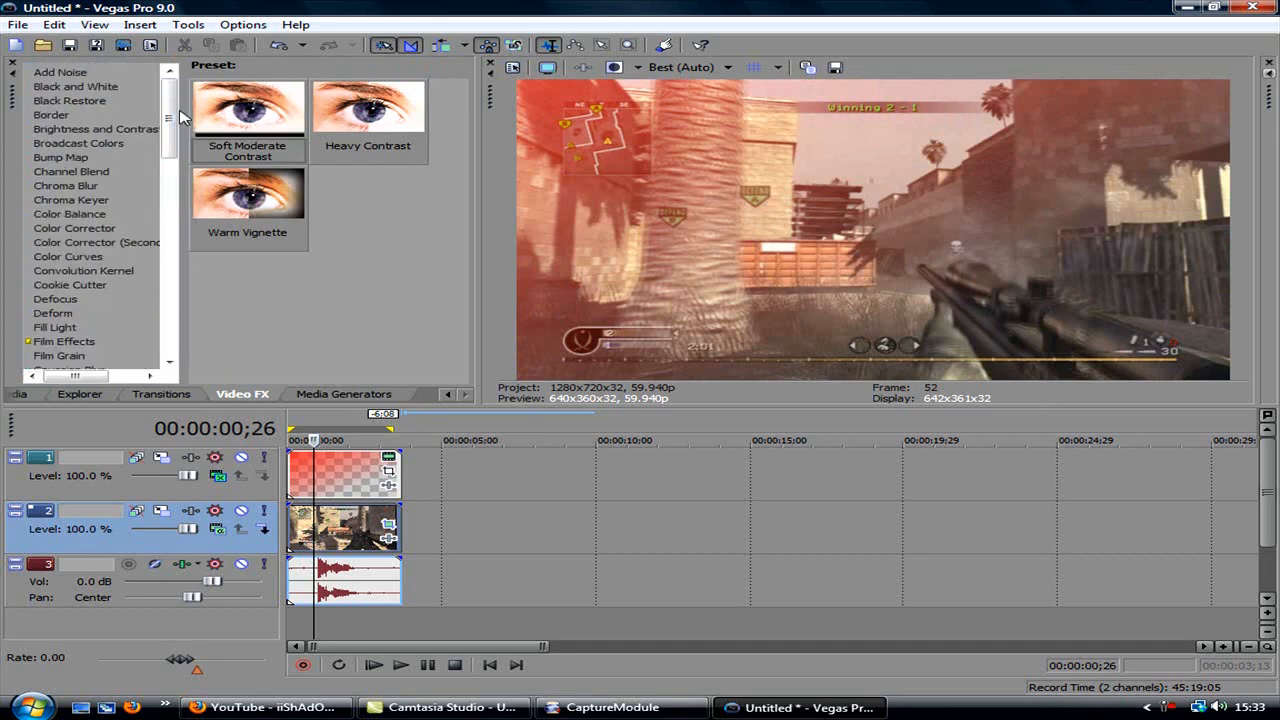
{"action": "left_click", "coordinate": [88, 257]}
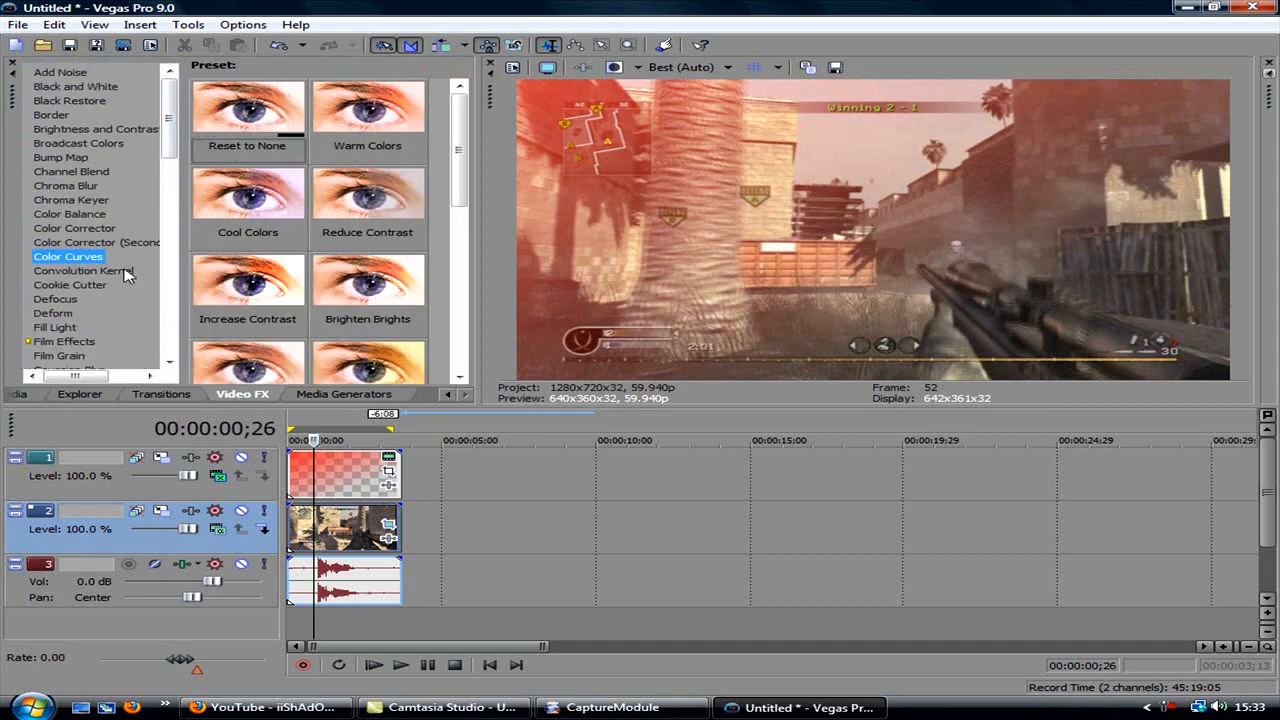
{"action": "left_click", "coordinate": [95, 228]}
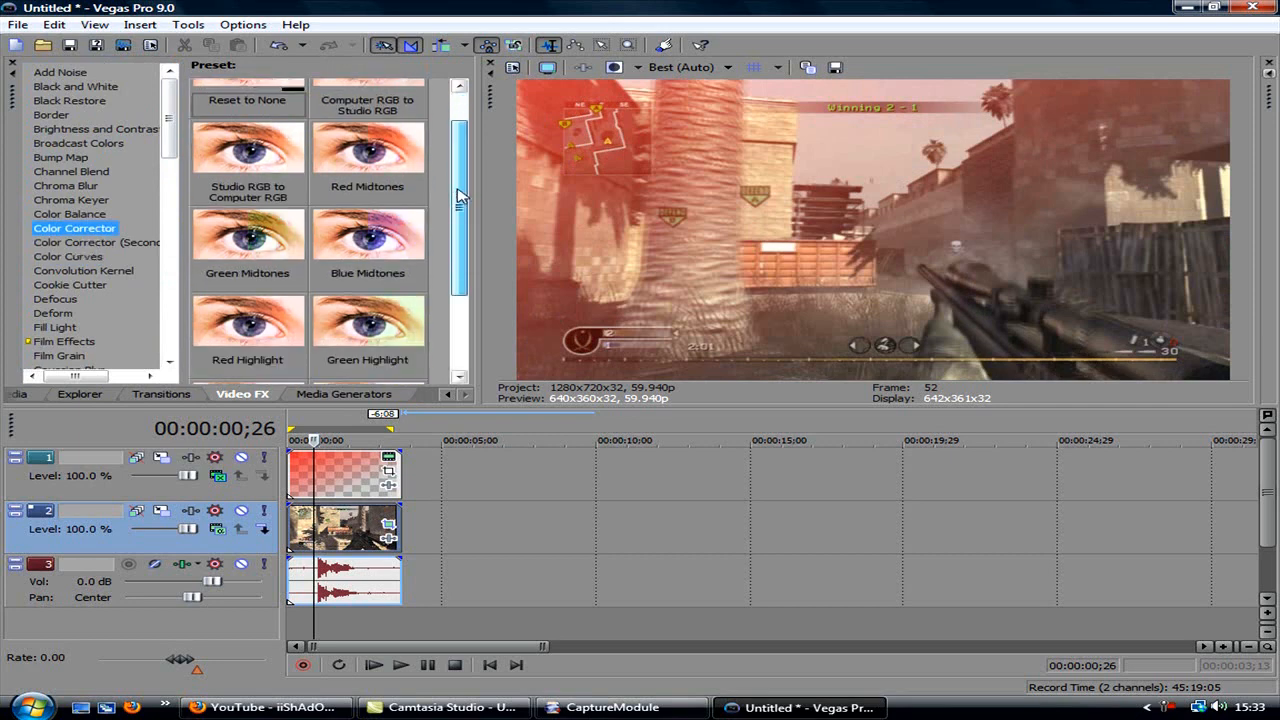
{"action": "left_click_drag", "start_coordinate": [240, 215], "coordinate": [343, 540]}
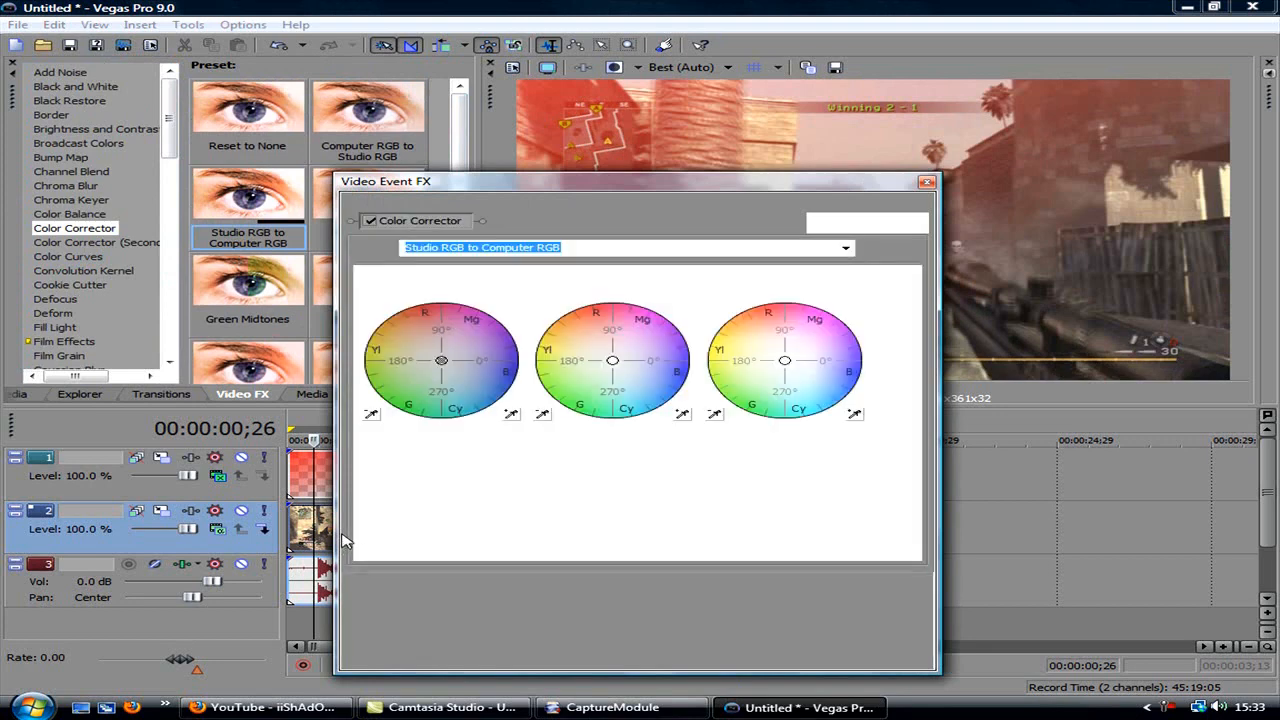
{"action": "left_click_drag", "start_coordinate": [864, 188], "coordinate": [724, 162]}
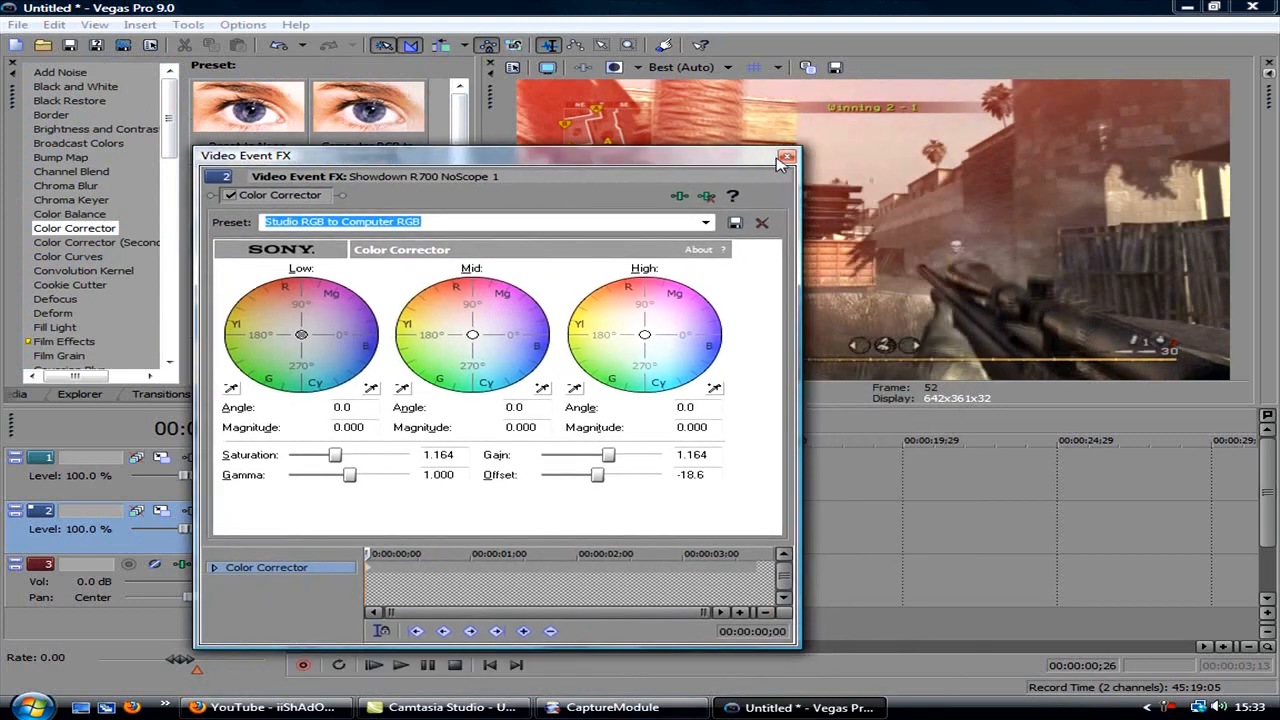
{"action": "left_click", "coordinate": [783, 160]}
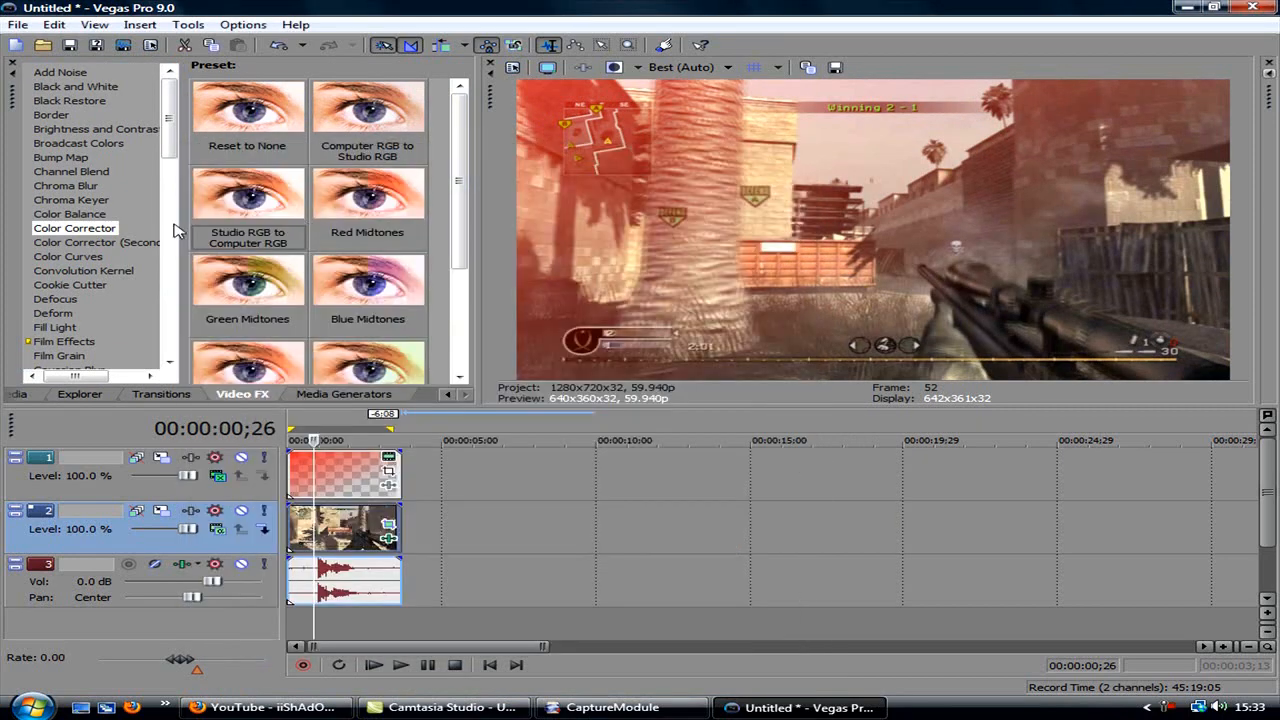
- Add the Color Curves effect with the PVR preset to the gameplay clip and view the result
{"action": "left_click", "coordinate": [72, 258]}
{"action": "scroll", "coordinate": [455, 165], "scroll_direction": "down", "scroll_amount": 1}
{"action": "left_click_drag", "start_coordinate": [455, 165], "coordinate": [449, 193]}
{"action": "scroll", "coordinate": [430, 240], "scroll_direction": "down", "scroll_amount": 3}
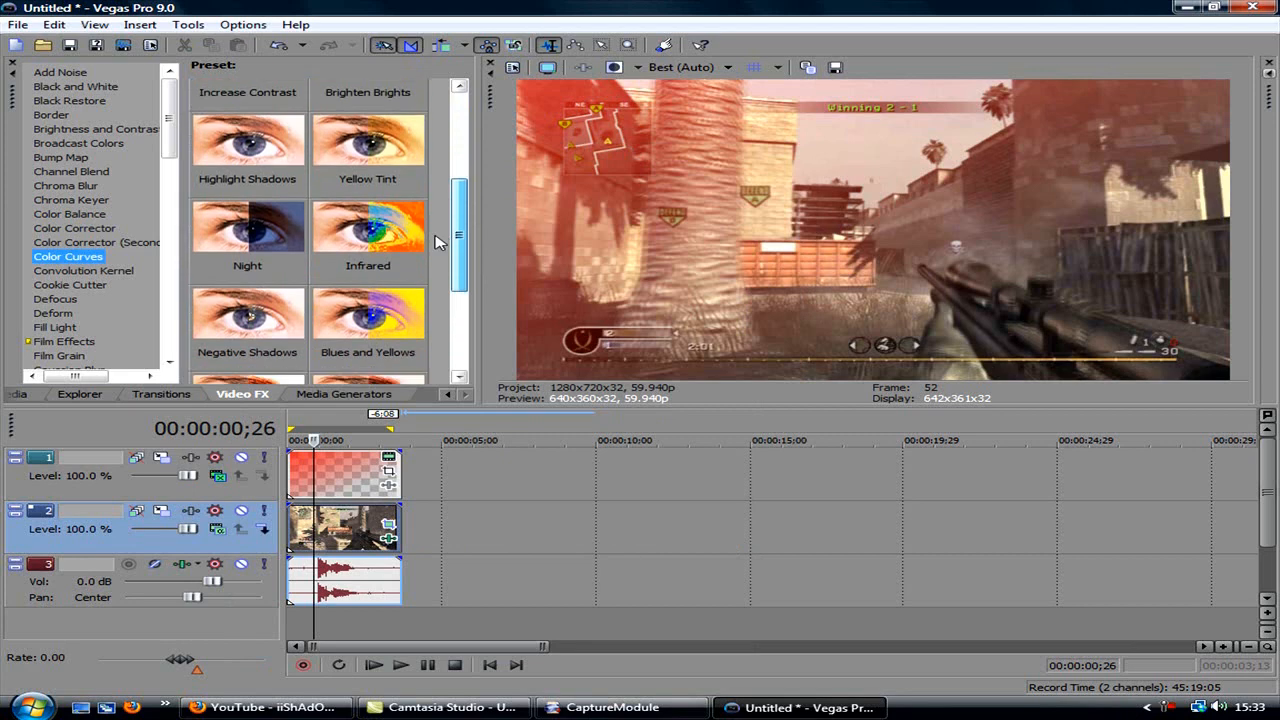
{"action": "left_click_drag", "start_coordinate": [318, 290], "coordinate": [333, 527]}
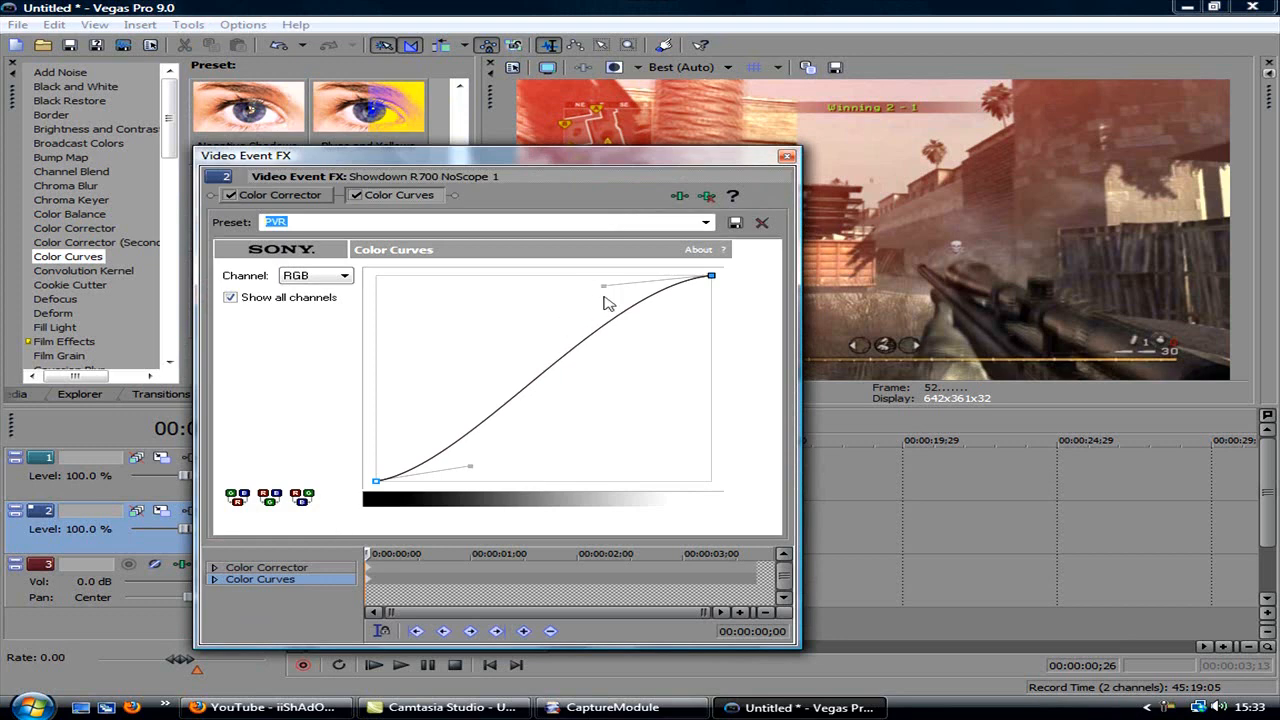
{"action": "left_click_drag", "start_coordinate": [525, 156], "coordinate": [575, 177]}
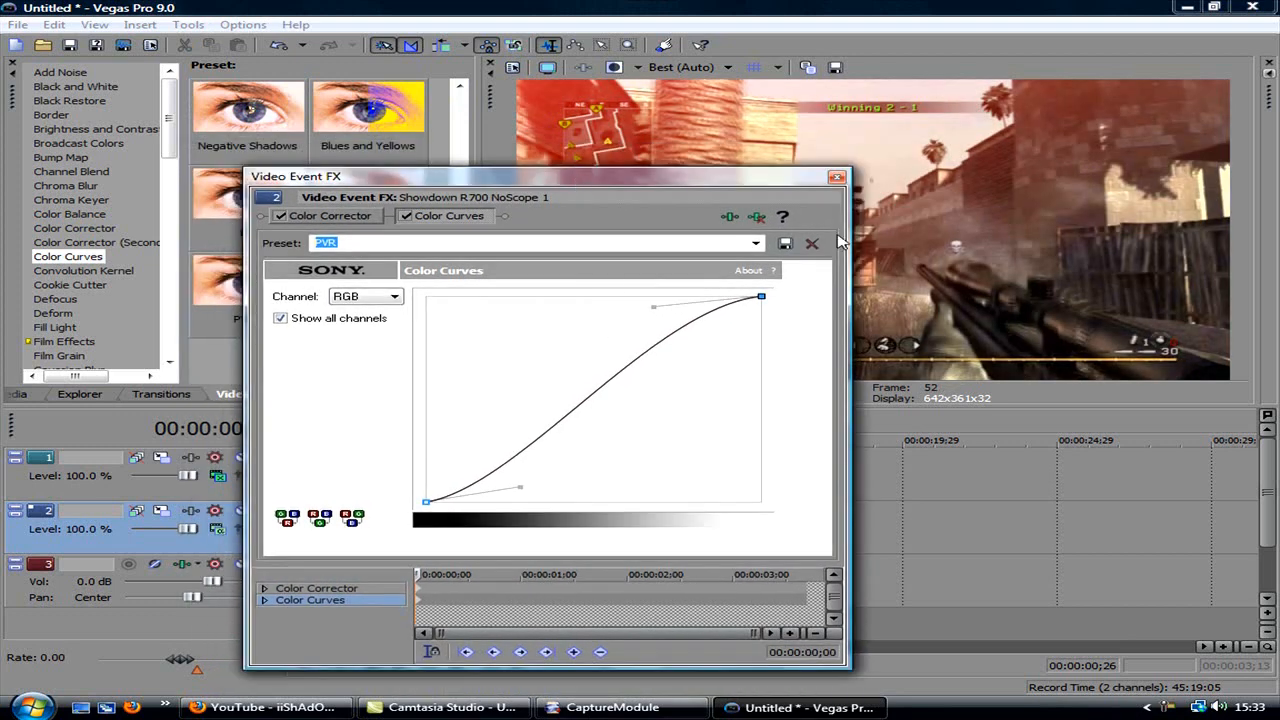
{"action": "left_click", "coordinate": [837, 180]}
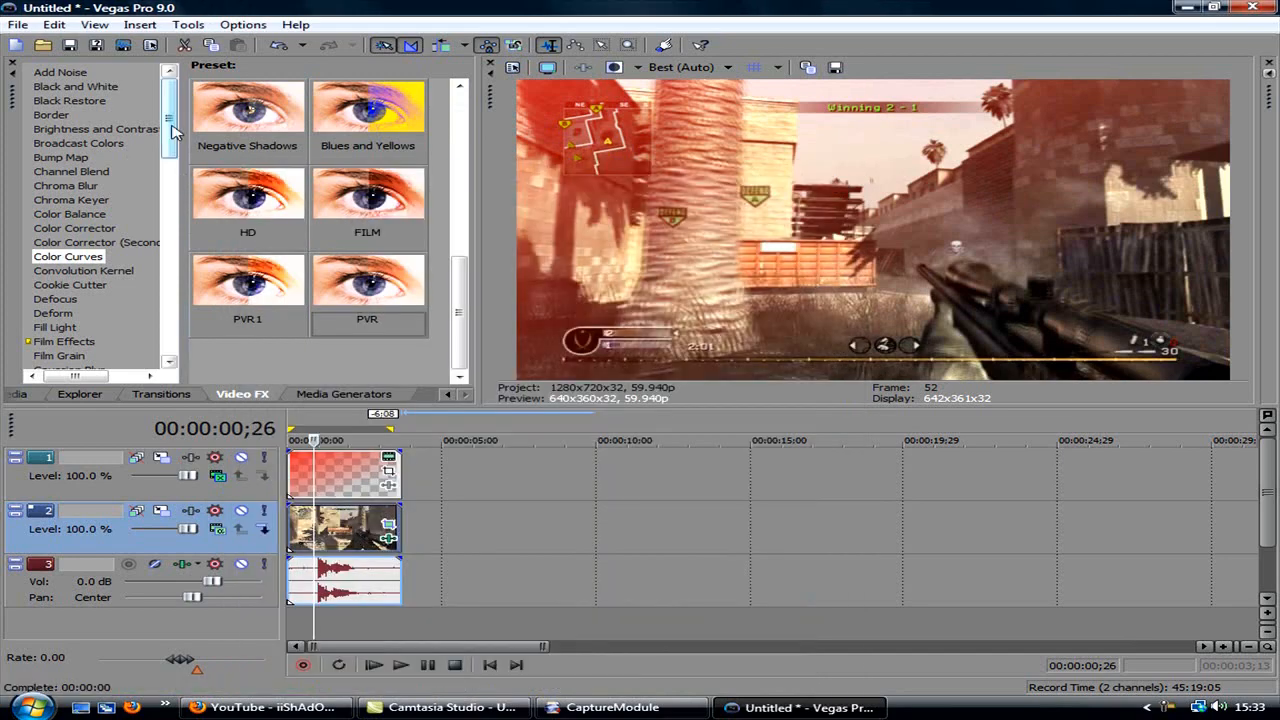
- Add the HSL Adjust effect with the PVR preset to the gameplay clip
{"action": "left_click_drag", "start_coordinate": [173, 131], "coordinate": [172, 191]}
{"action": "left_click", "coordinate": [82, 201]}
{"action": "left_click_drag", "start_coordinate": [455, 198], "coordinate": [455, 264]}
{"action": "left_click_drag", "start_coordinate": [248, 285], "coordinate": [325, 541]}
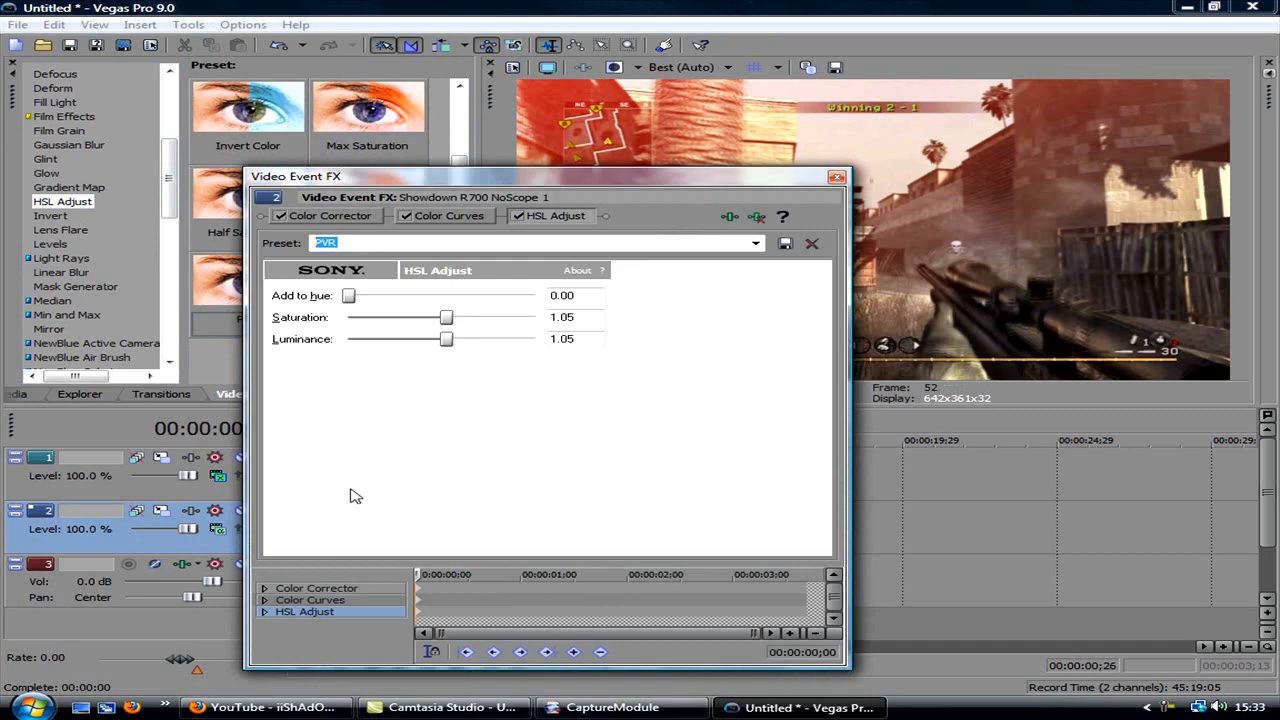
{"action": "left_click", "coordinate": [836, 178]}
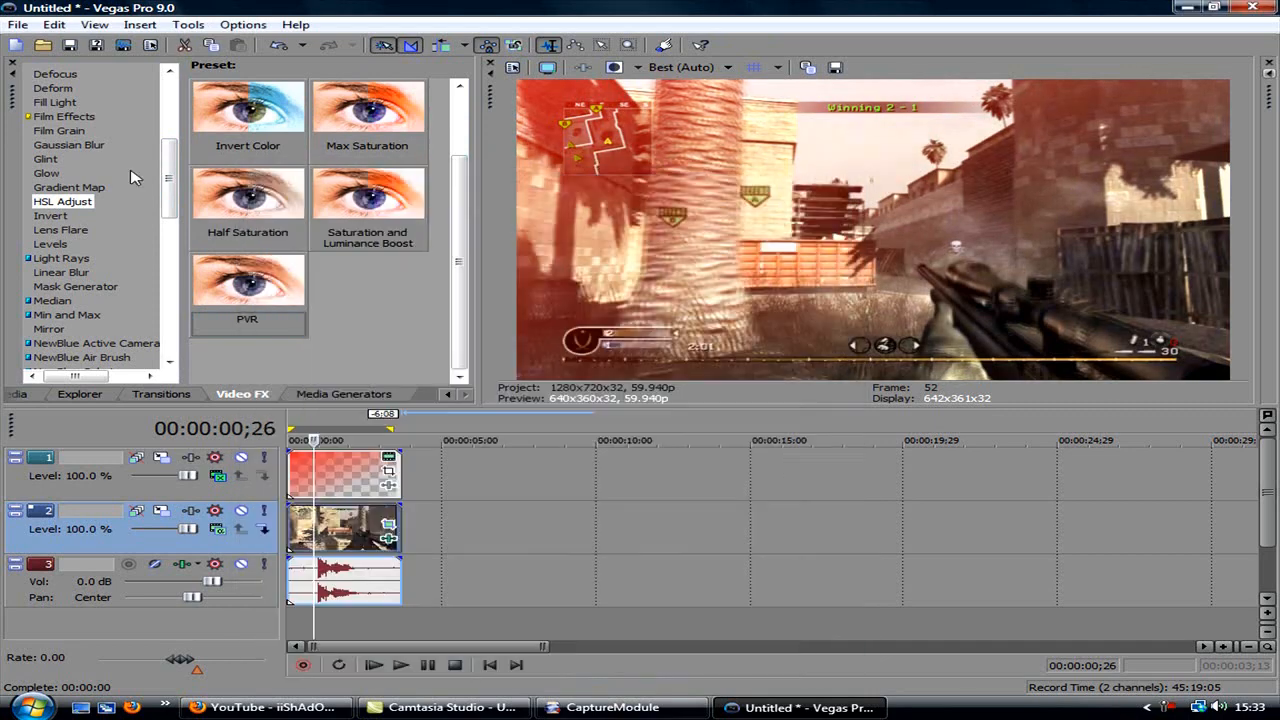
- Add the Soft Contrast effect with the Soft Moderate Contrast preset to the gameplay clip and view the result
{"action": "left_click_drag", "start_coordinate": [170, 180], "coordinate": [170, 300]}
{"action": "left_click", "coordinate": [95, 289]}
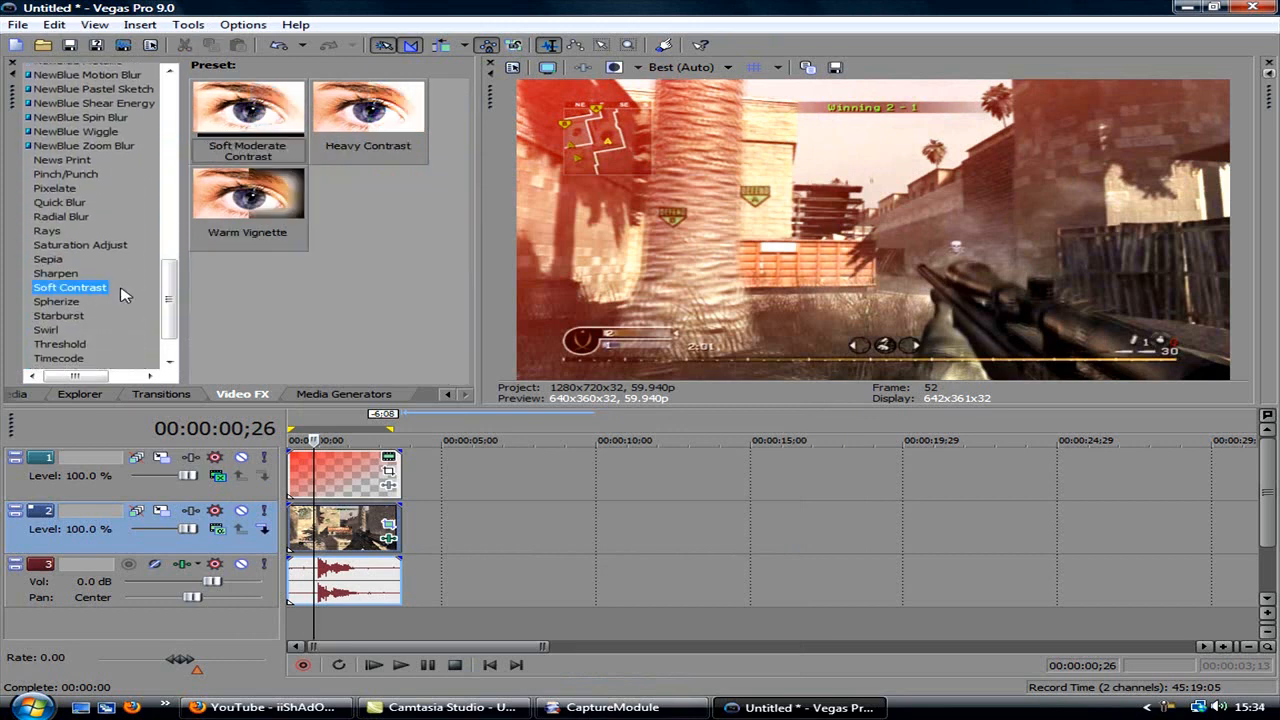
{"action": "left_click_drag", "start_coordinate": [248, 110], "coordinate": [330, 522]}
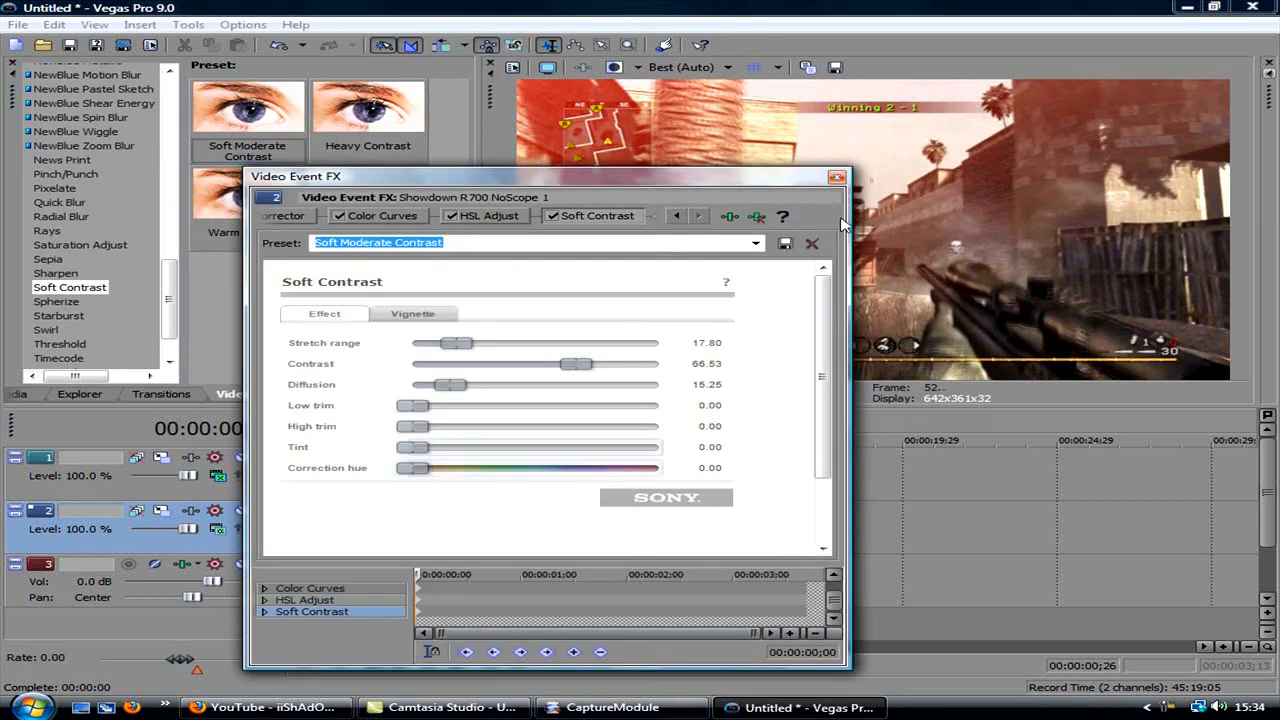
{"action": "left_click_drag", "start_coordinate": [737, 180], "coordinate": [540, 262]}
{"action": "left_click", "coordinate": [586, 253]}
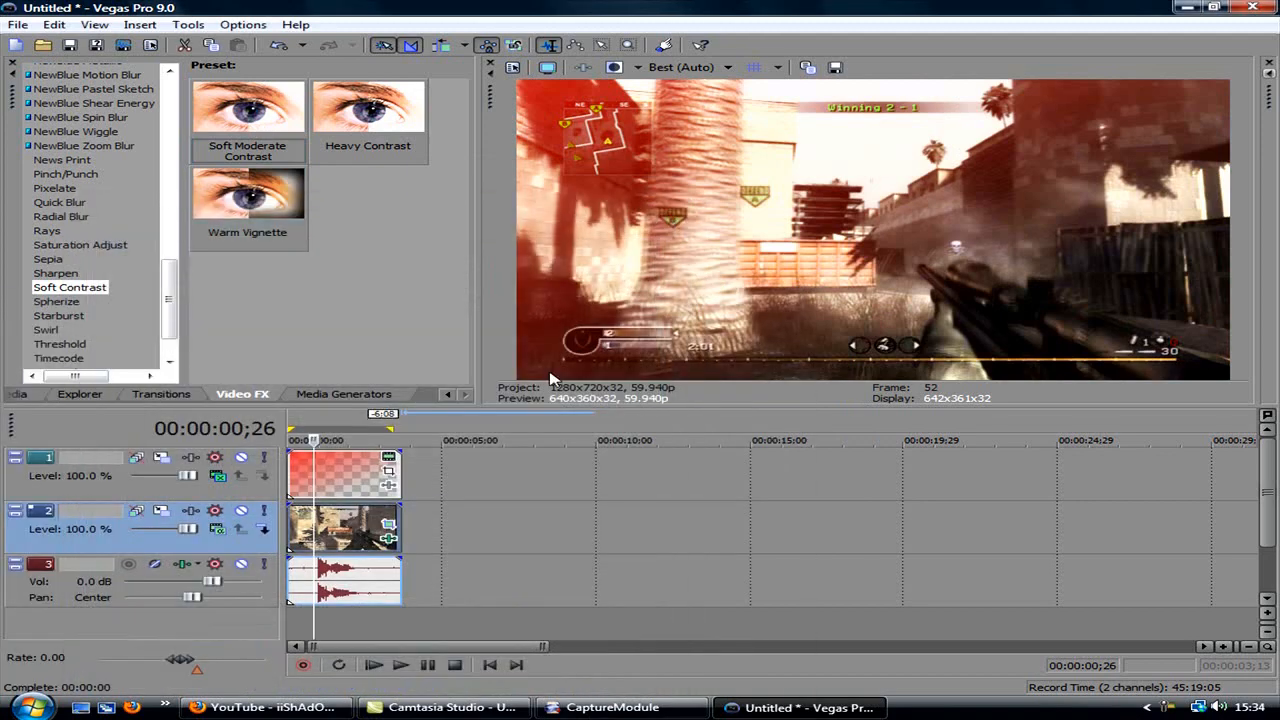
- Set the loop region on the gameplay clip from 00:00:00;18 to 00:00:02;08
{"action": "double_click", "coordinate": [338, 528]}
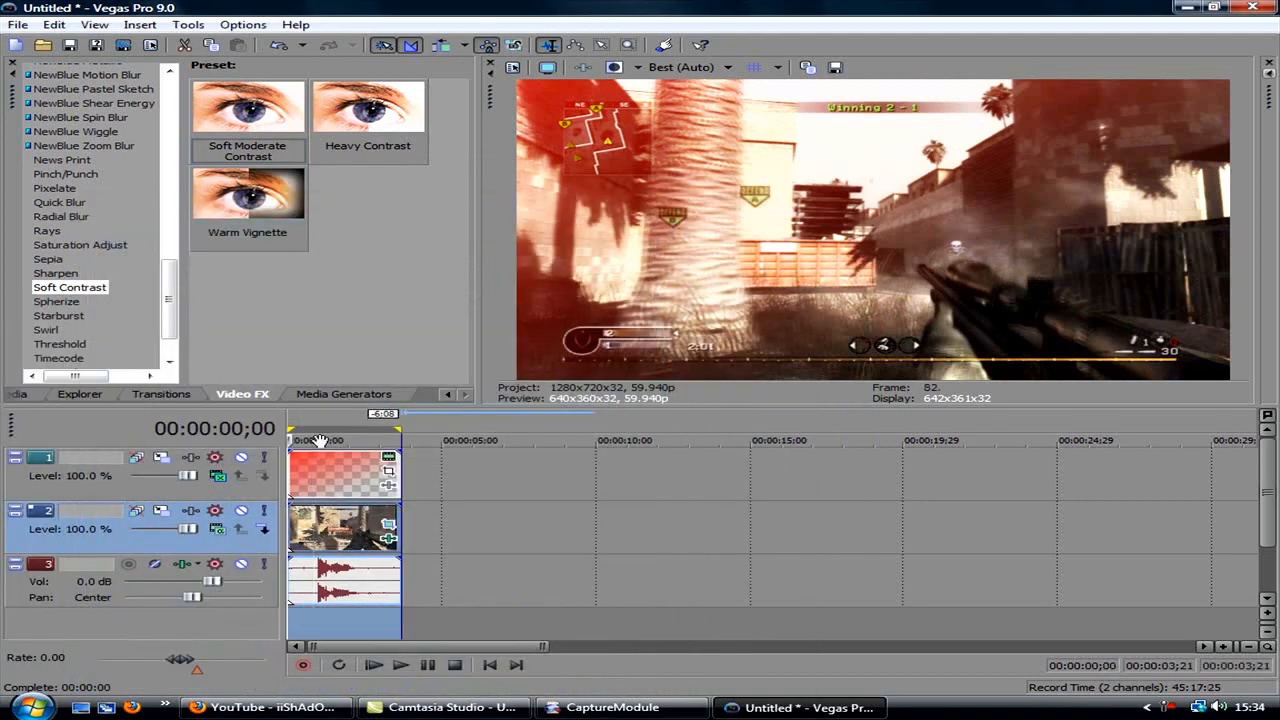
{"action": "mouse_move", "coordinate": [298, 432]}
{"action": "left_mouse_down"}
{"action": "mouse_move", "coordinate": [320, 430]}
{"action": "mouse_move", "coordinate": [308, 428]}
{"action": "left_mouse_up"}
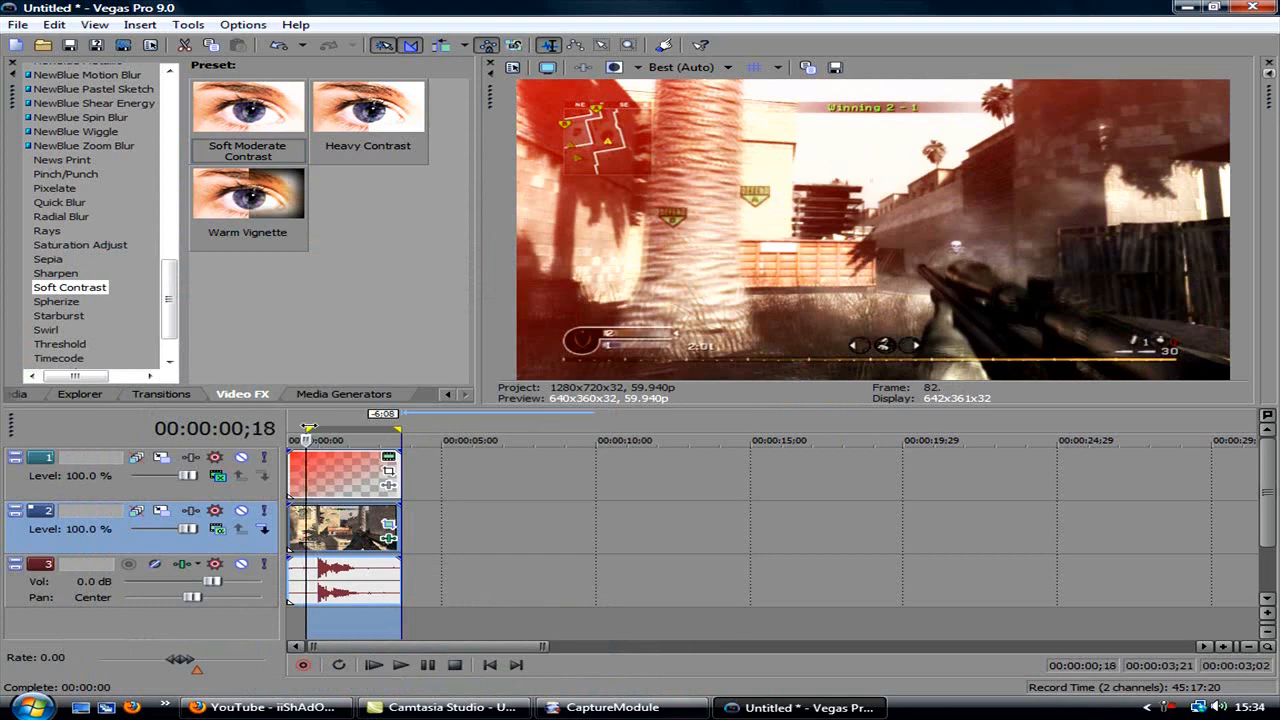
{"action": "left_click_drag", "start_coordinate": [401, 428], "coordinate": [349, 428]}
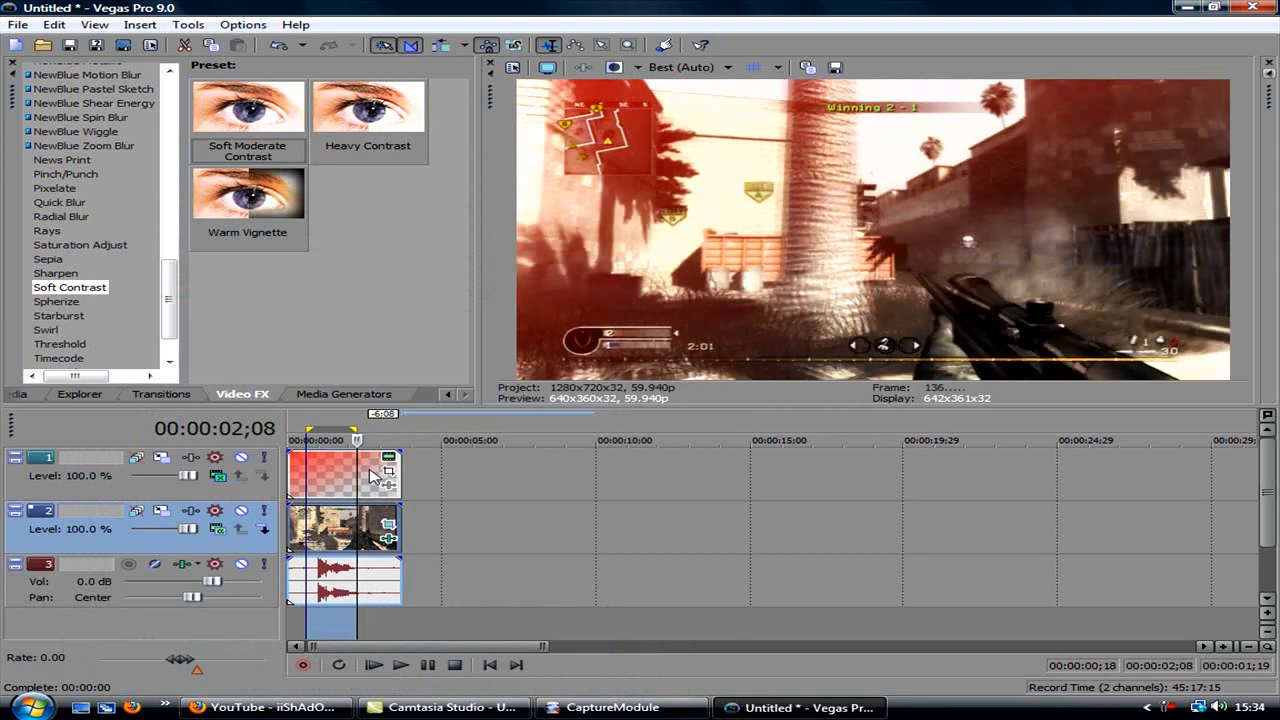
- Step frame by frame through the gameplay clip from 00:00:00;19 to 00:00:01;22 to examine the effects
{"action": "left_click", "coordinate": [345, 436]}
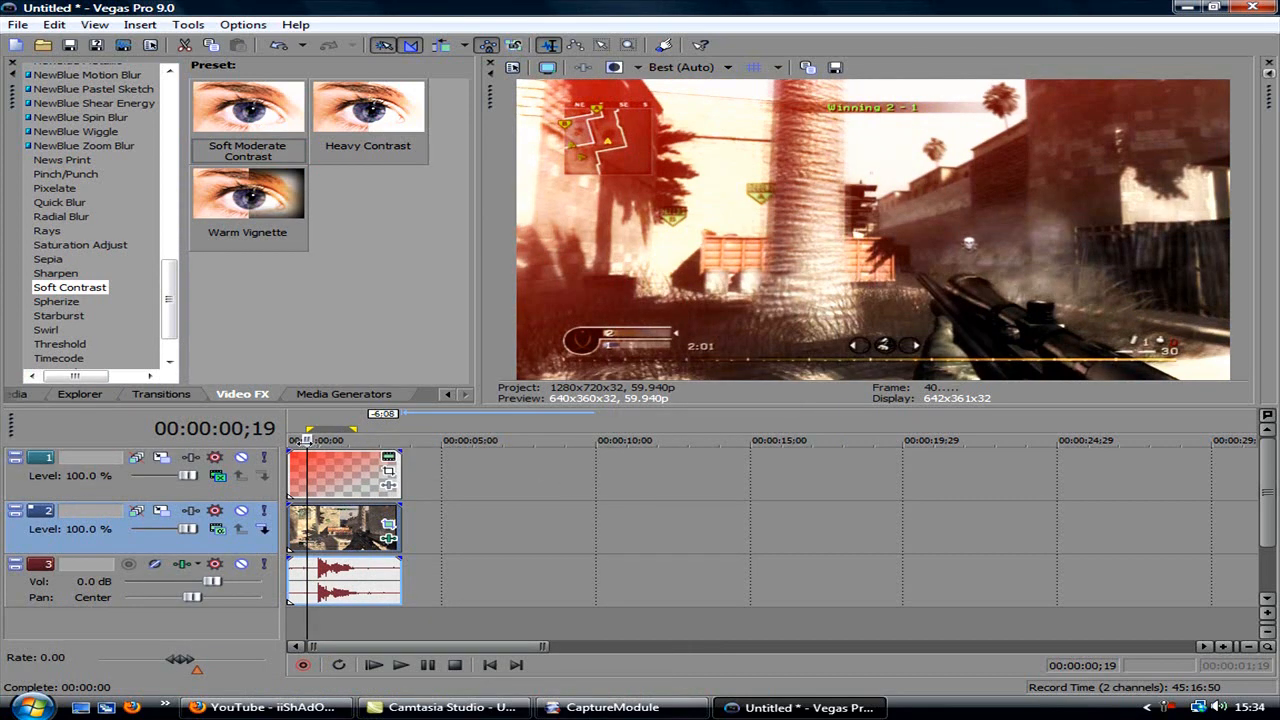
{"action": "key", "text": "Right"}
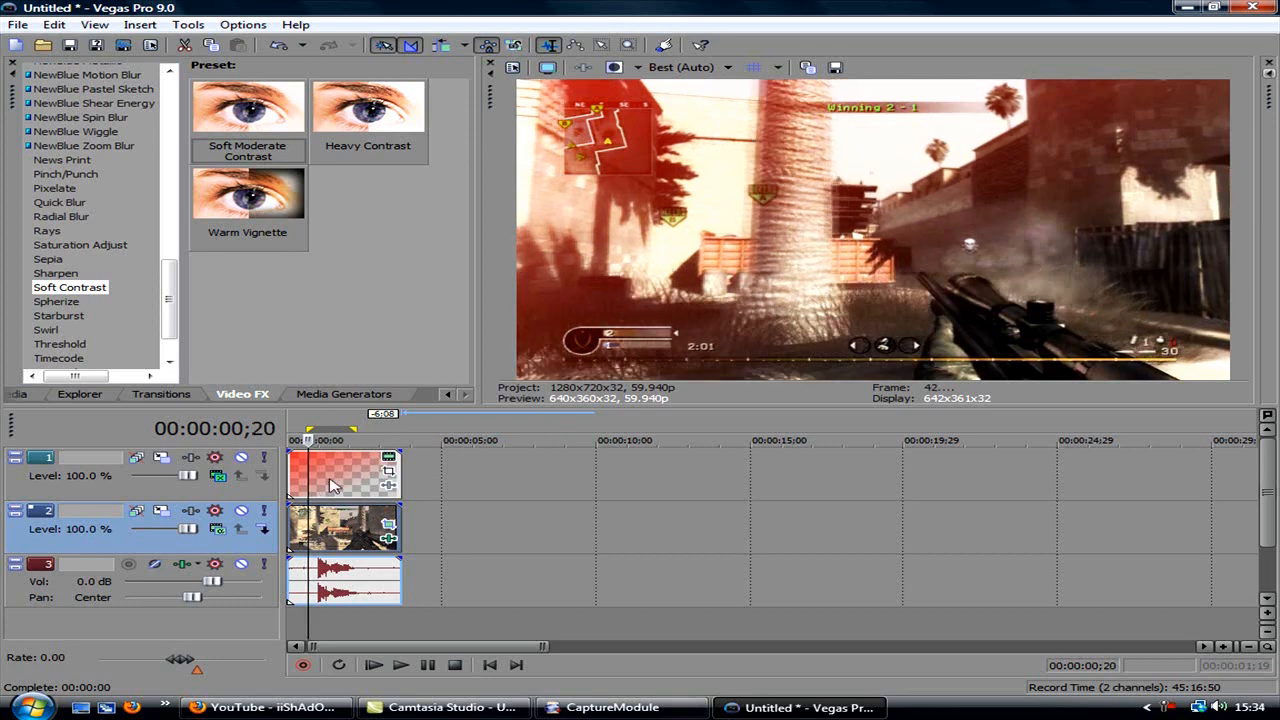
{"action": "key", "text": "Right"}
{"action": "key", "text": "Right"}
{"action": "key", "text": "Right"}
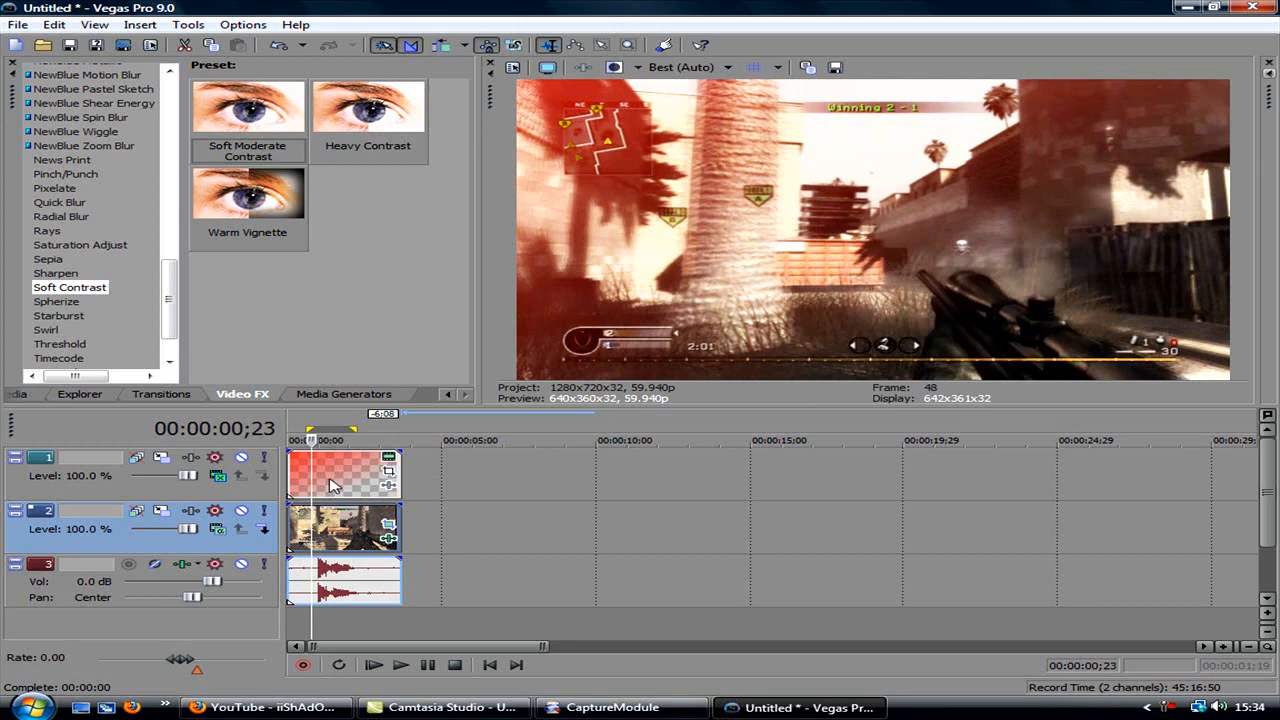
{"action": "key", "text": "Right"}
{"action": "key", "text": "Right"}
{"action": "key", "text": "Right"}
{"action": "key", "text": "Right"}
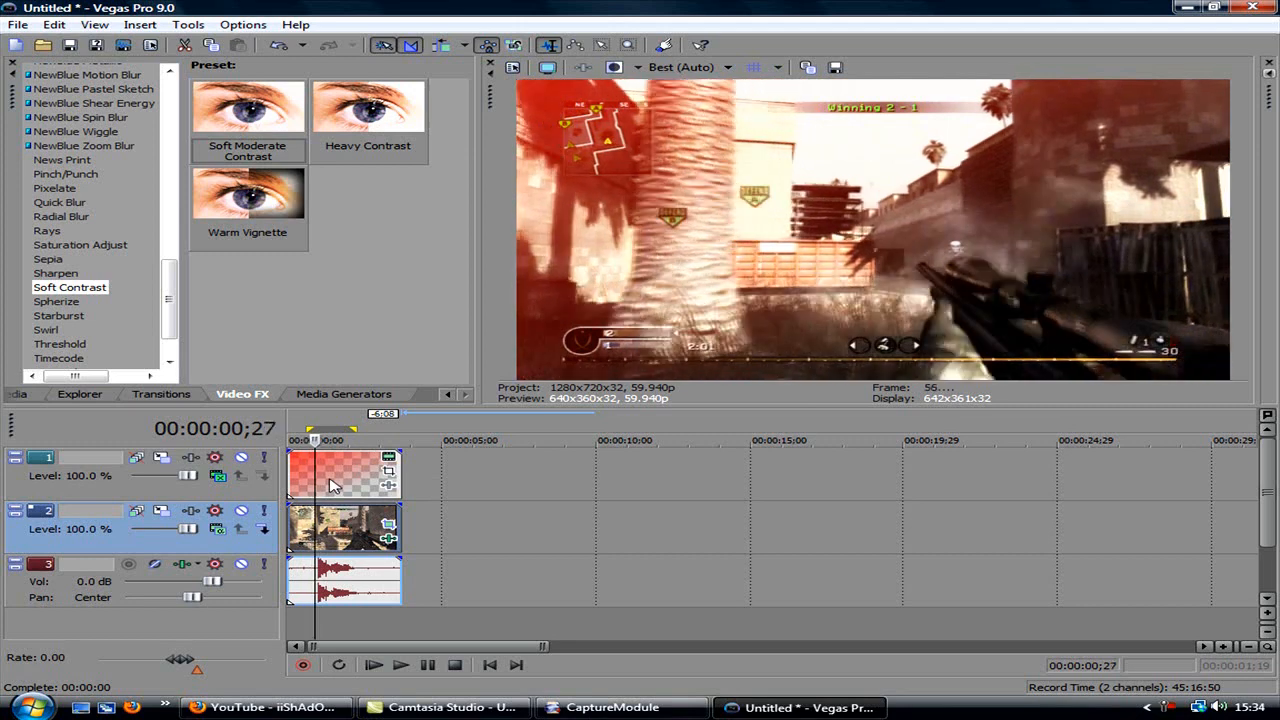
{"action": "key", "text": "Right"}
{"action": "key", "text": "Right"}
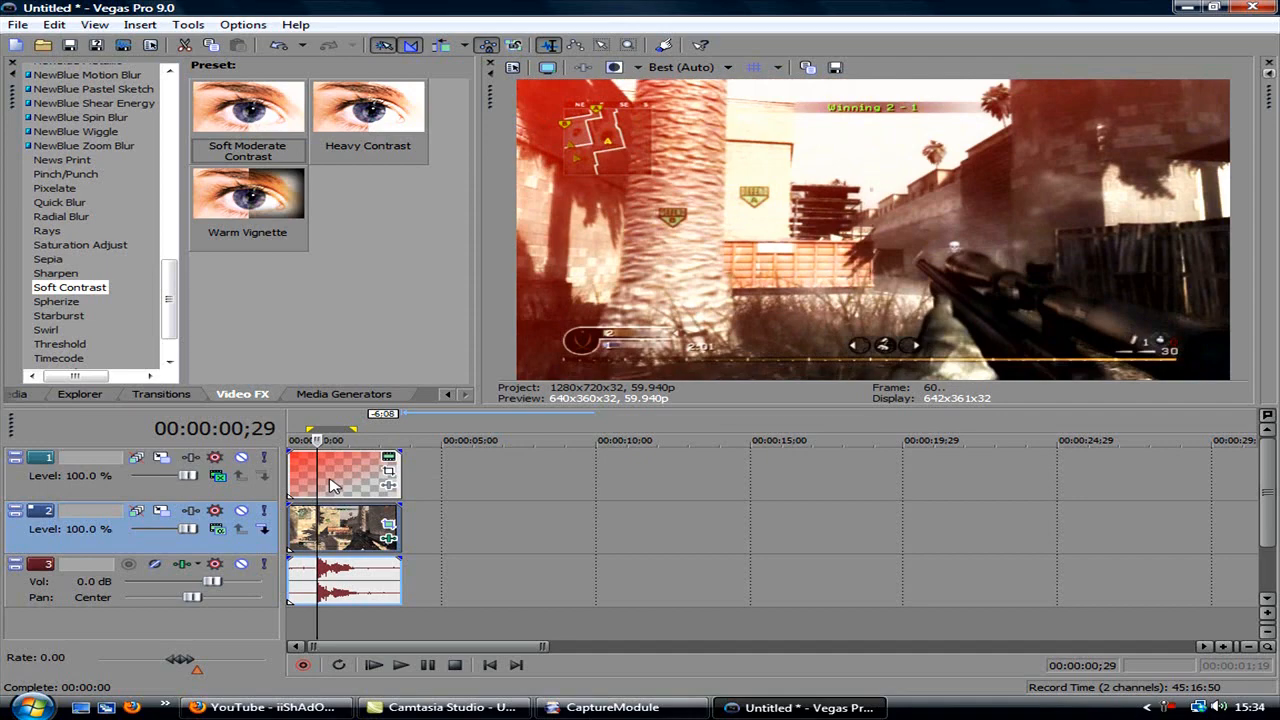
{"action": "key", "text": "Right"}
{"action": "key", "text": "Right"}
{"action": "key", "text": "Right"}
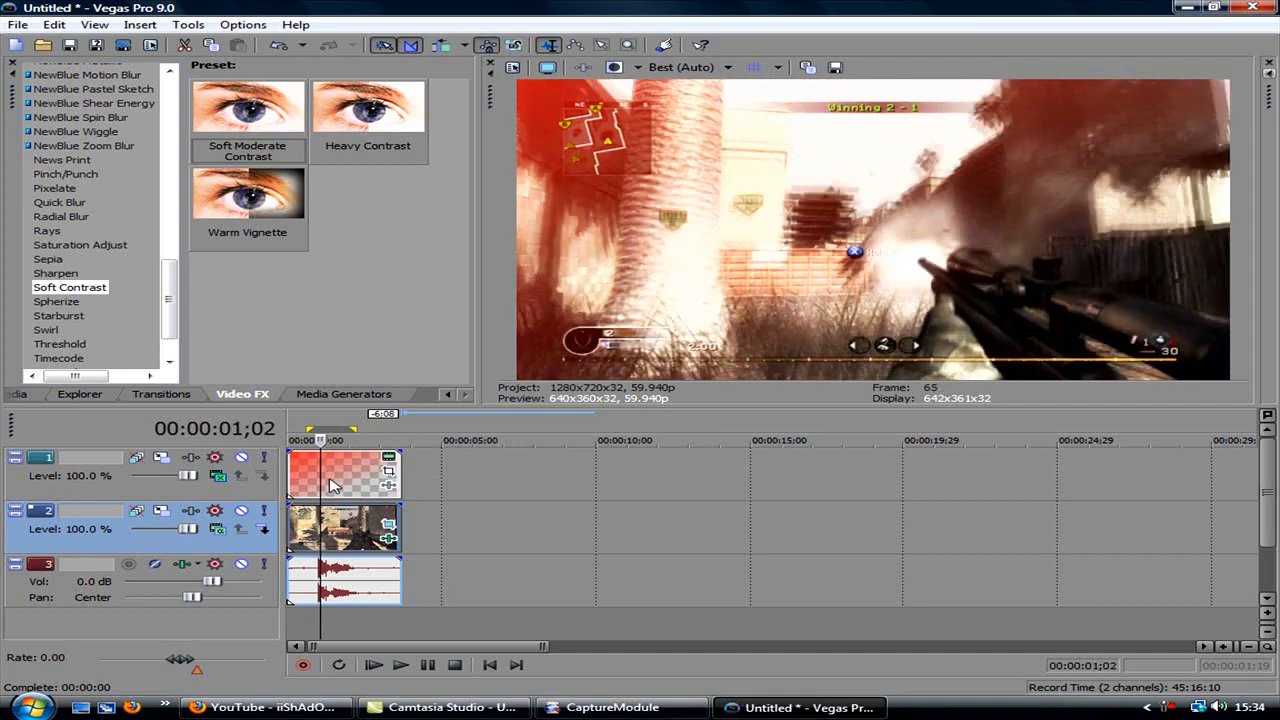
{"action": "key", "text": "Right"}
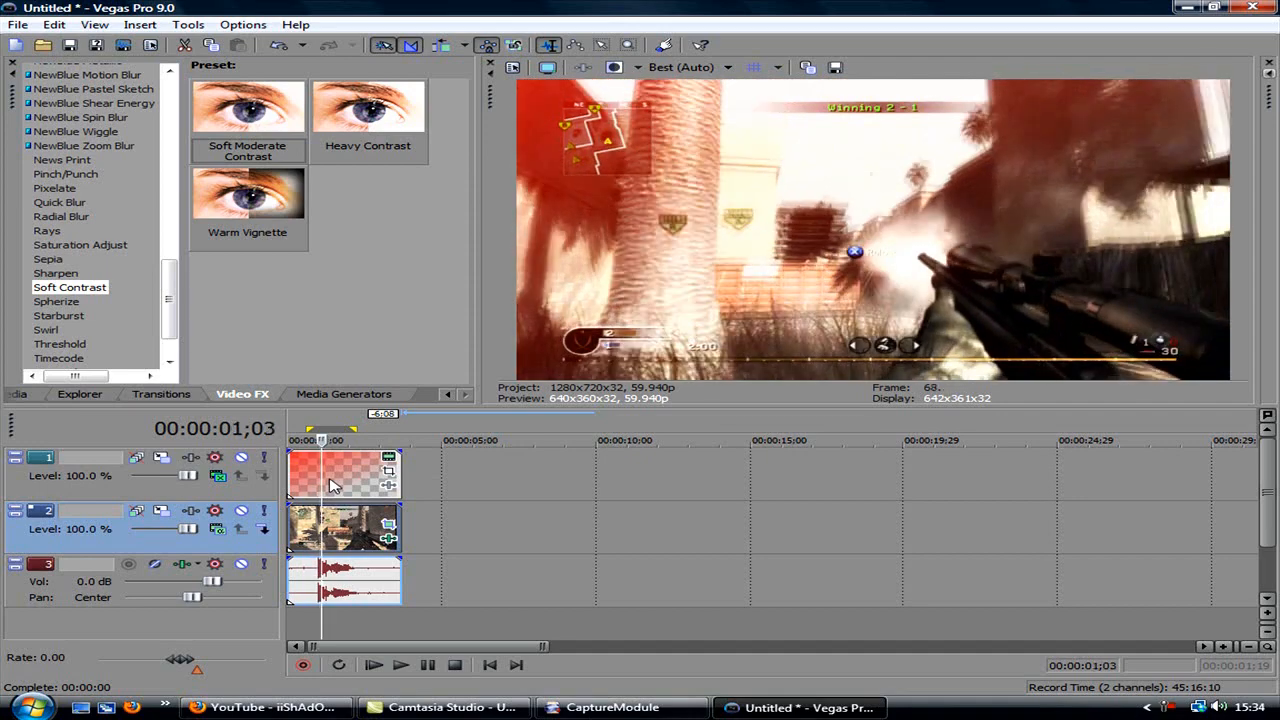
{"action": "key", "text": "Right"}
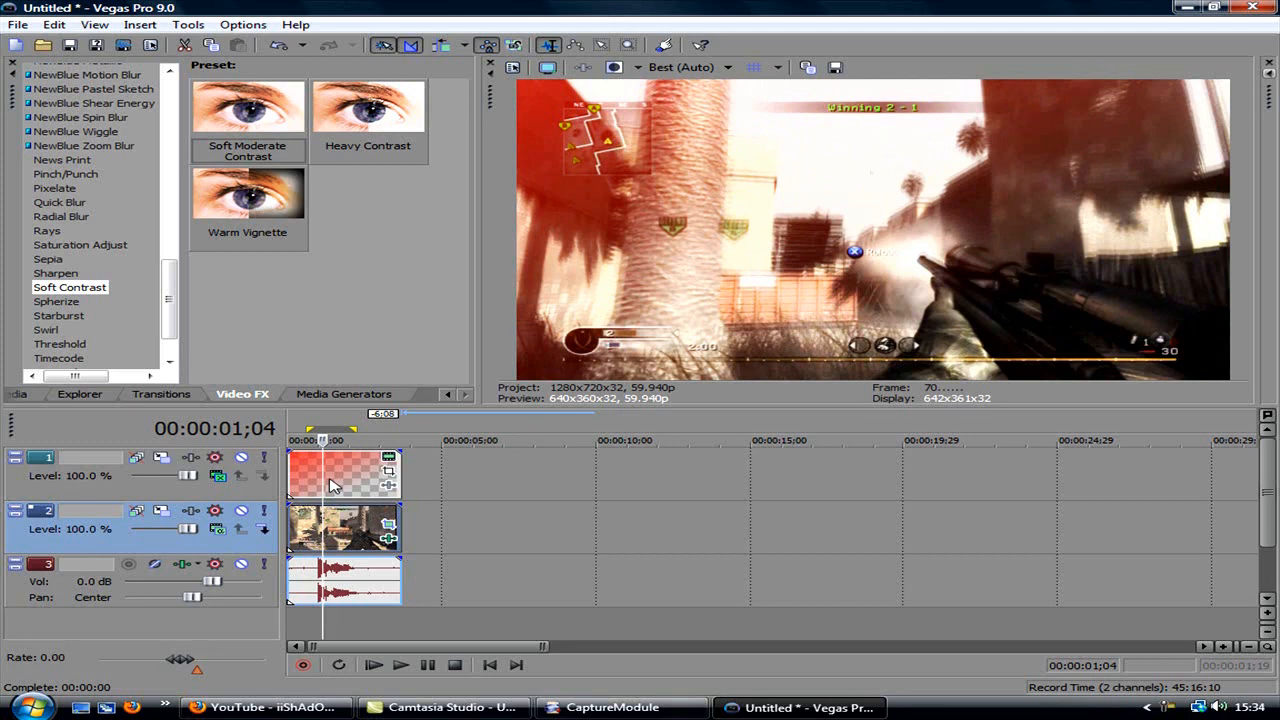
{"action": "key", "text": "Right"}
{"action": "key", "text": "Right"}
{"action": "key", "text": "Right"}
{"action": "key", "text": "Right"}
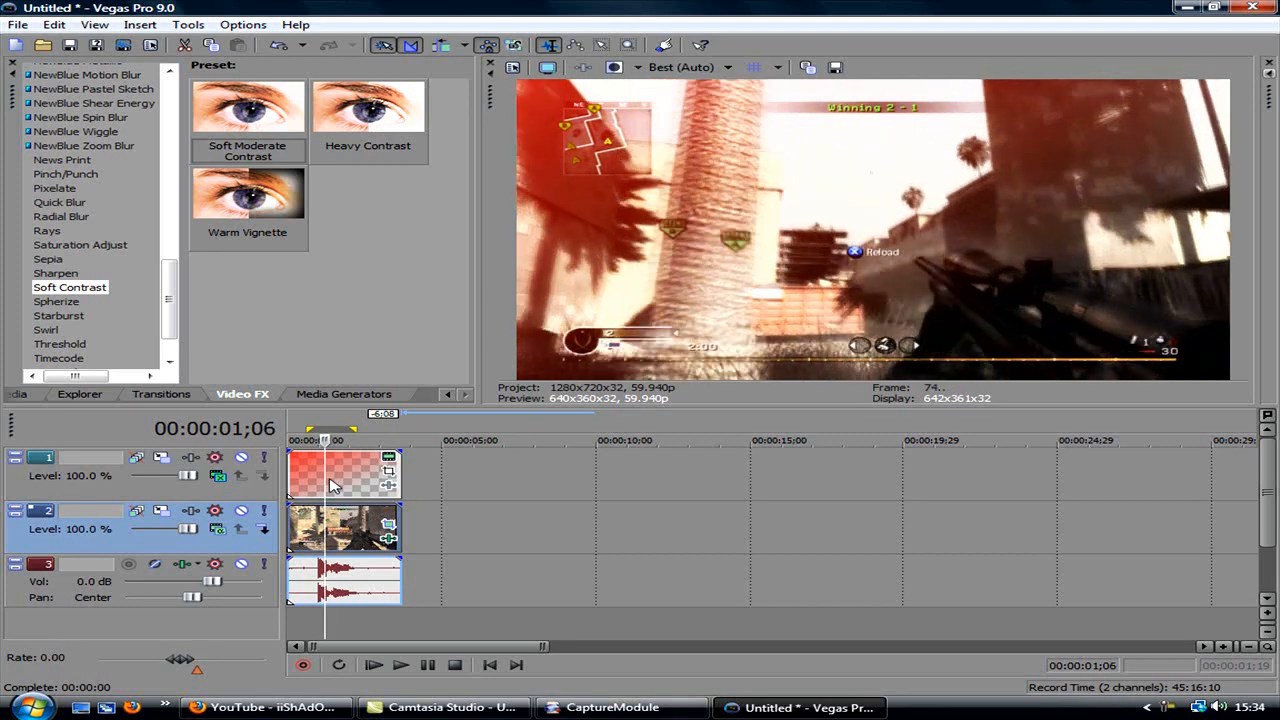
{"action": "key", "text": "Right"}
{"action": "key", "text": "Right"}
{"action": "key", "text": "Right"}
{"action": "key", "text": "Right"}
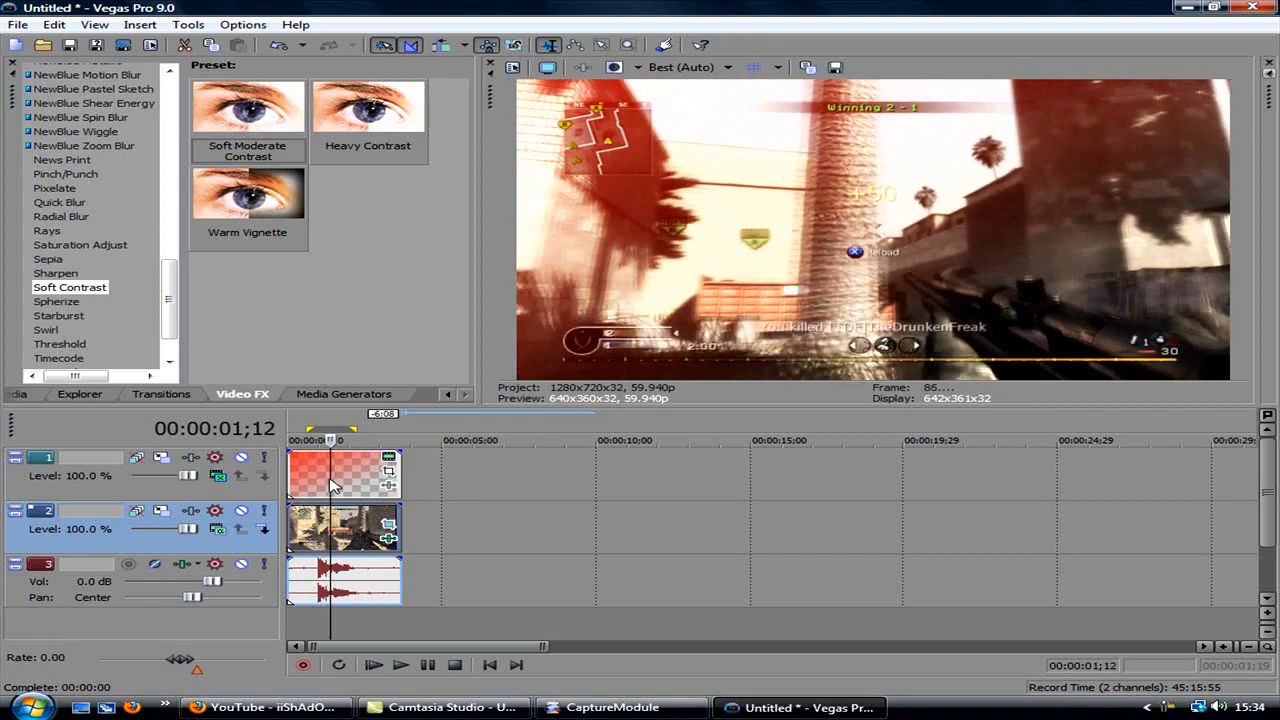
{"action": "key", "text": "Right"}
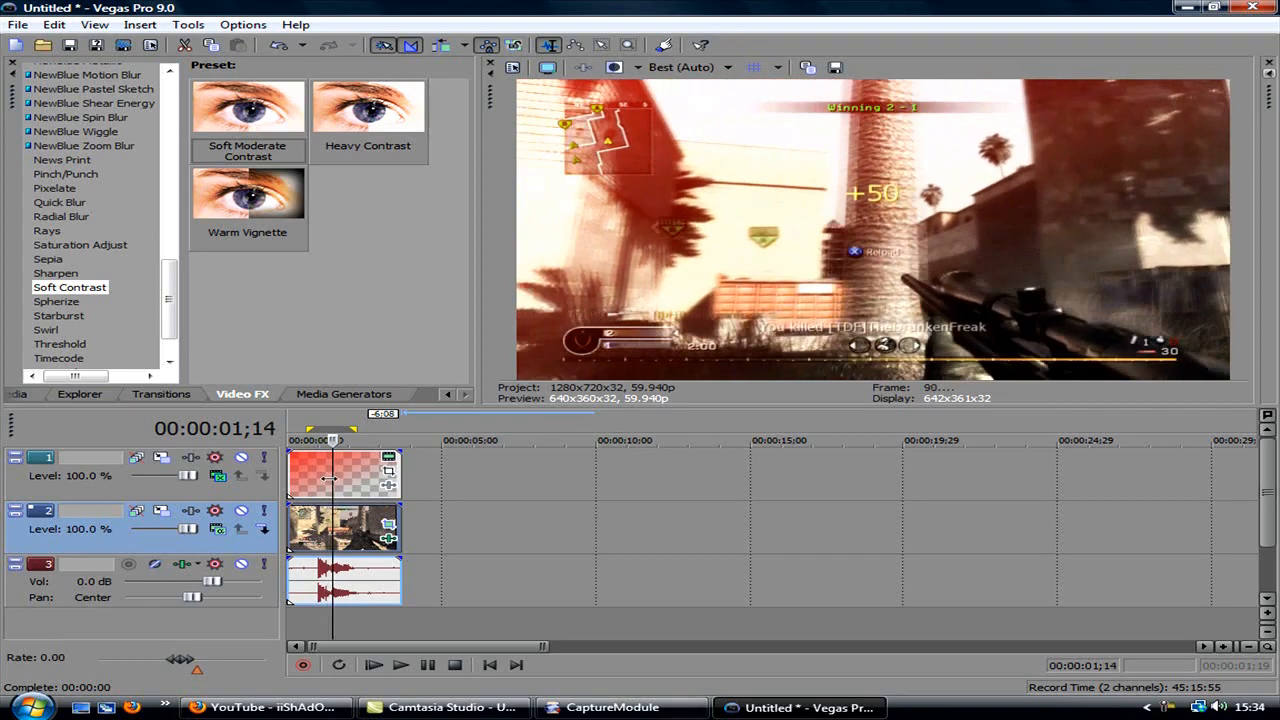
{"action": "key", "text": "Right"}
{"action": "key", "text": "Right"}
{"action": "key", "text": "Right"}
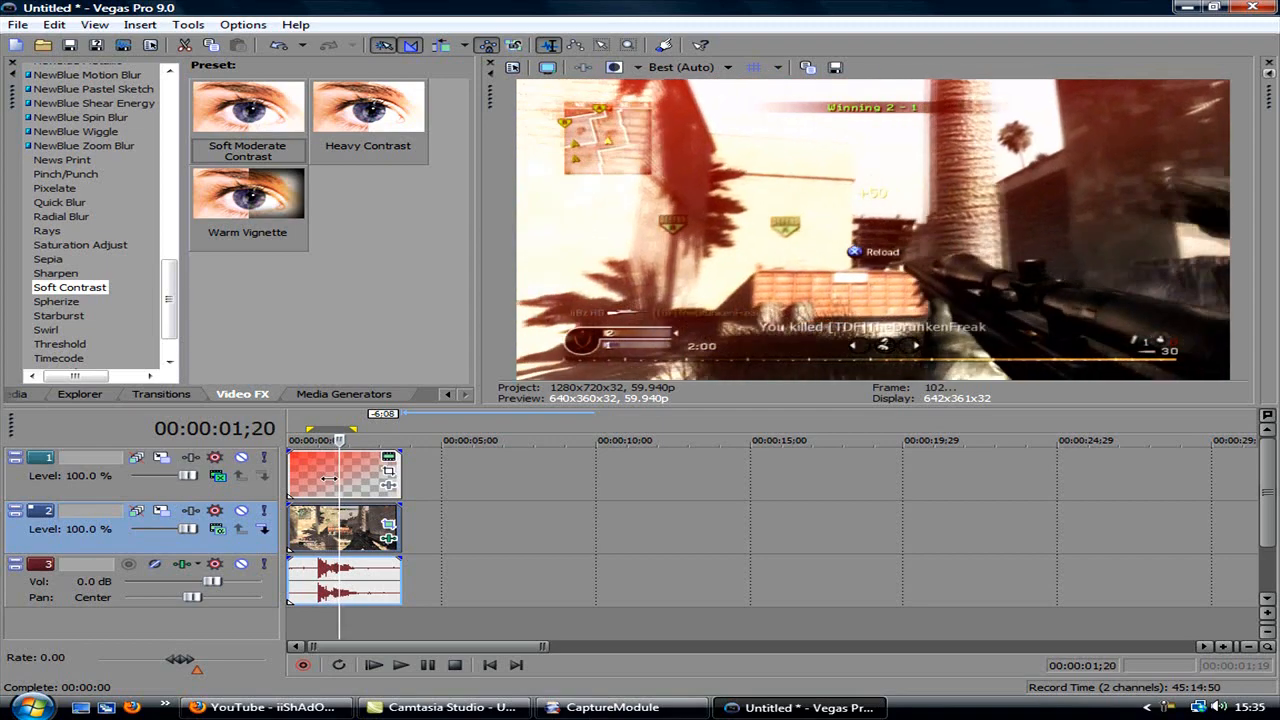
{"action": "key", "text": "Right"}
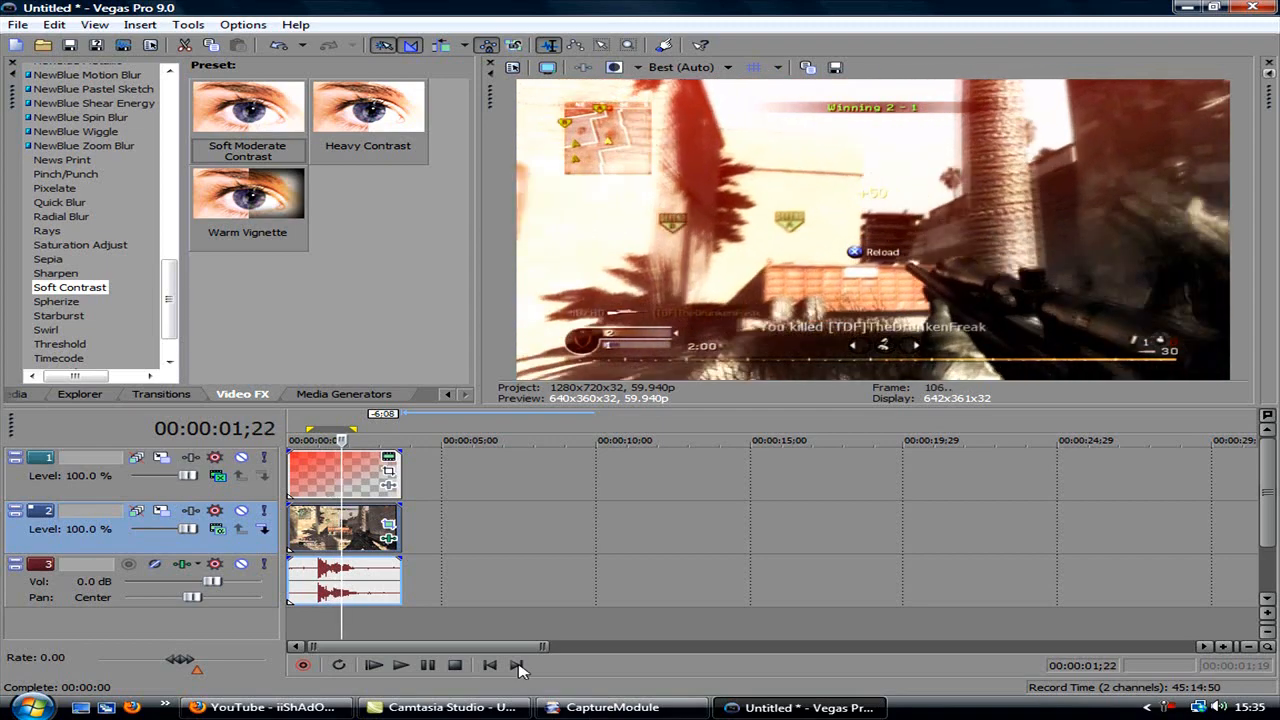
- Select the range from 00:00:00;18 to 00:00:01;23 and preview its playback
{"action": "left_click_drag", "start_coordinate": [342, 620], "coordinate": [305, 620]}
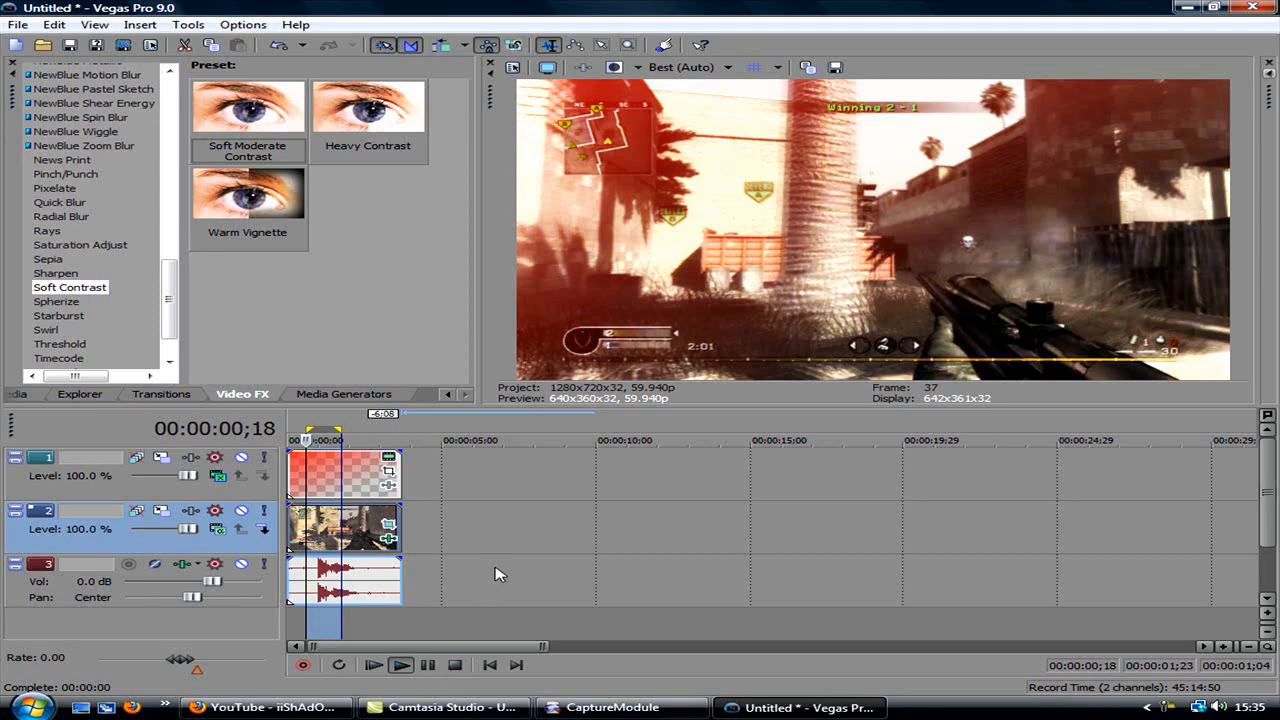
{"action": "key", "text": "space"}
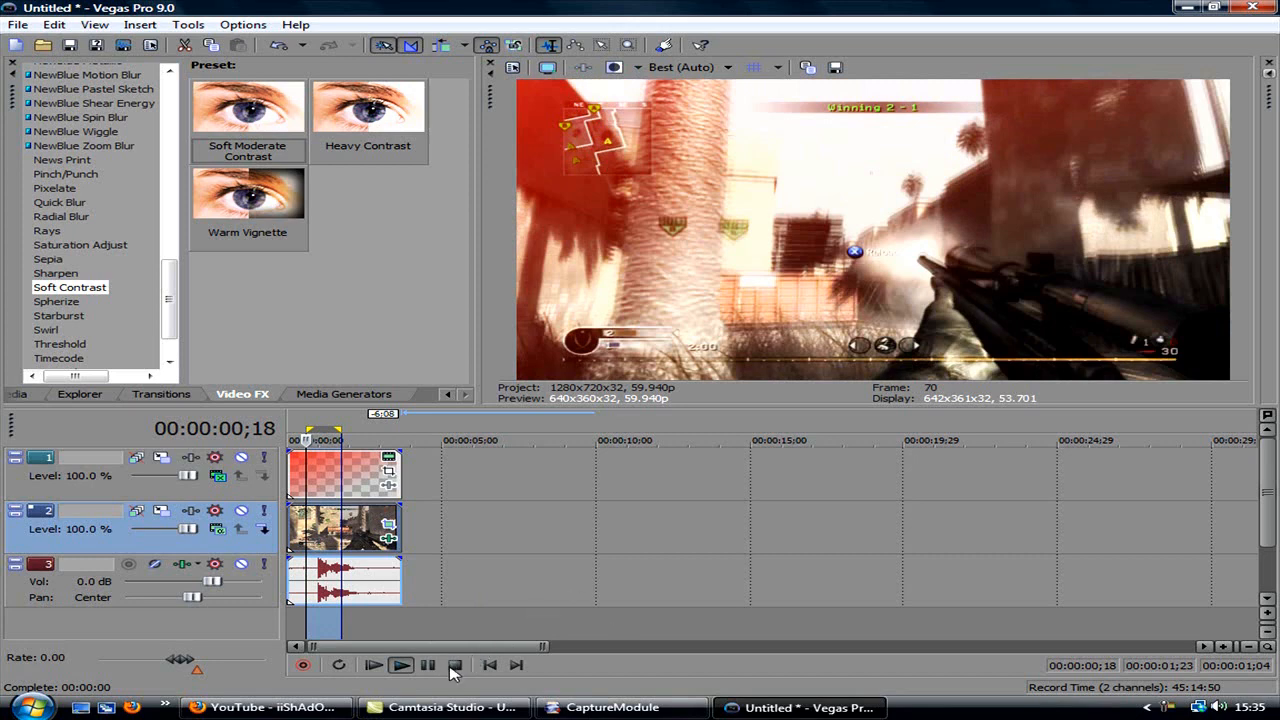
{"action": "left_click", "coordinate": [454, 665]}
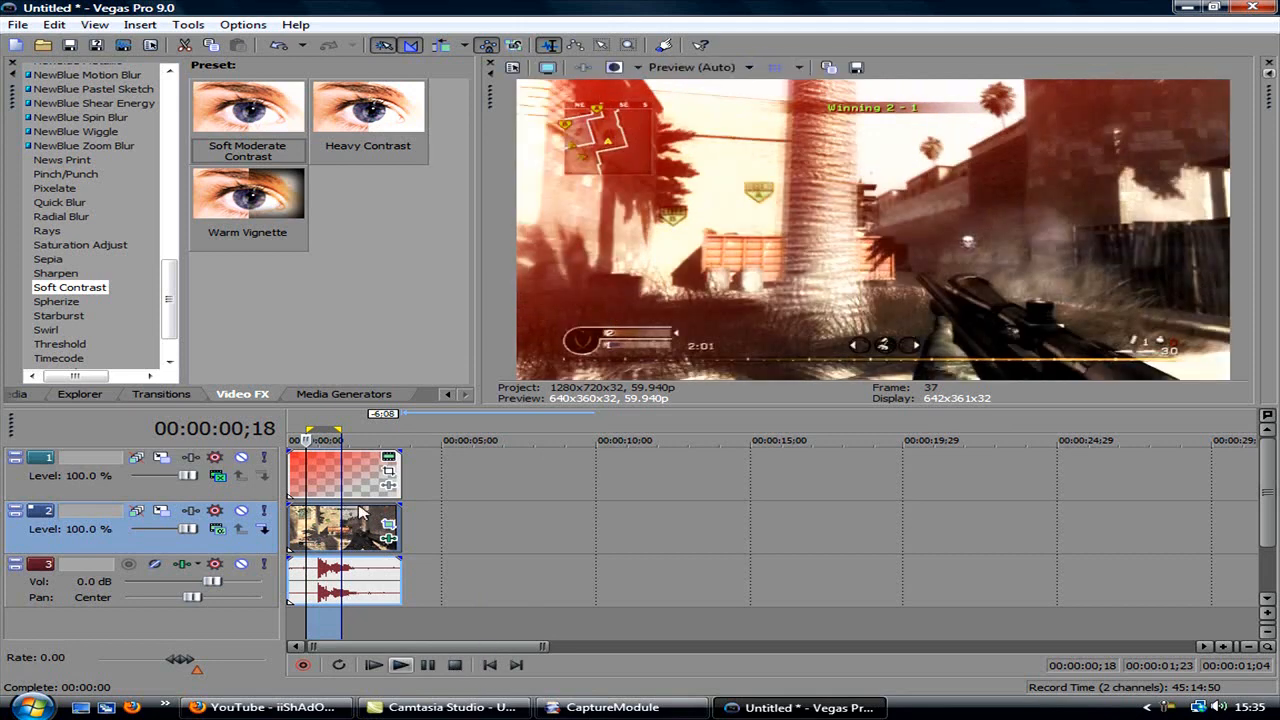
- Set the loop region to the full gameplay clip and choose MainConcept AVC/AAC (*.mp4) as the render format
{"action": "left_click", "coordinate": [349, 526]}
{"action": "double_click", "coordinate": [354, 528]}
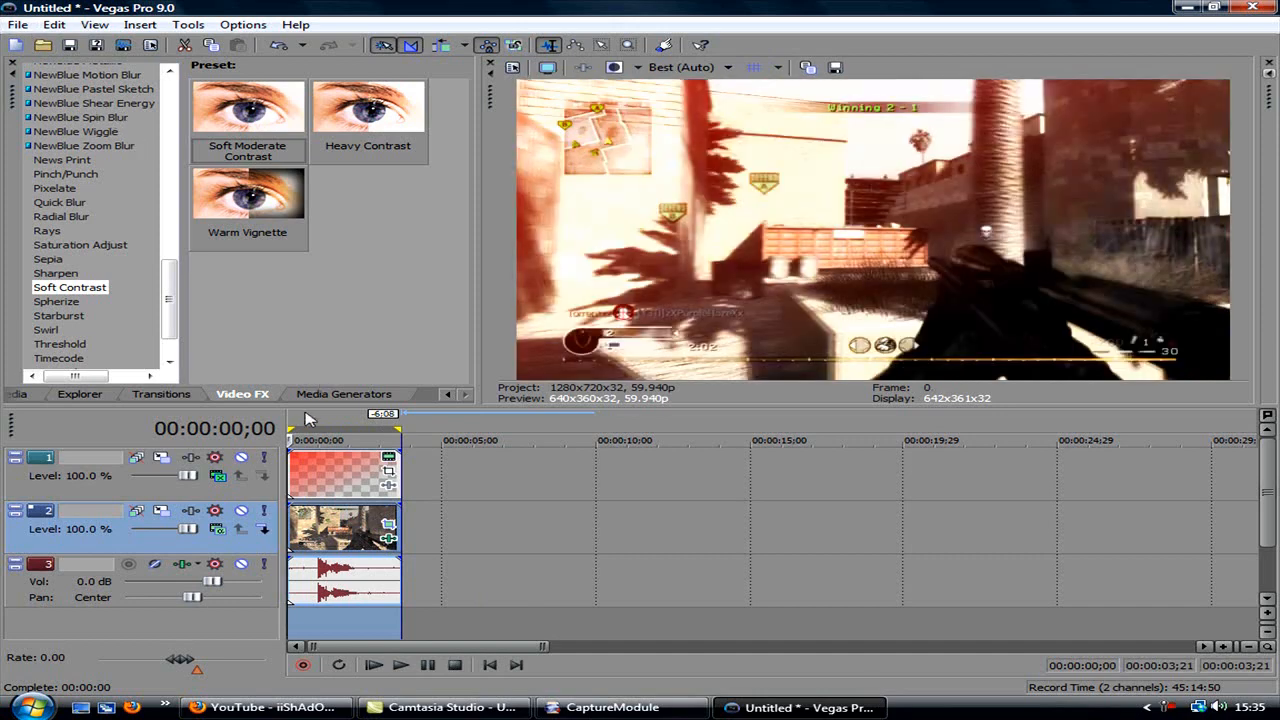
{"action": "left_click", "coordinate": [124, 46]}
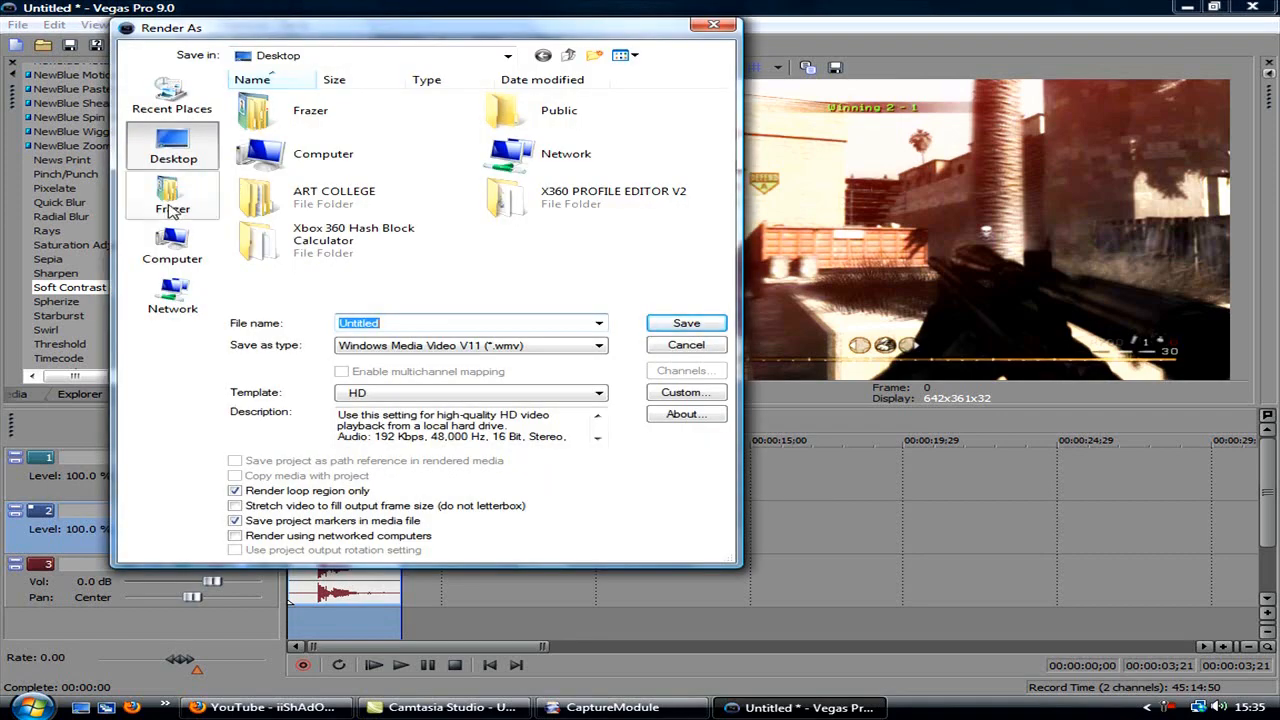
{"action": "left_click", "coordinate": [430, 350]}
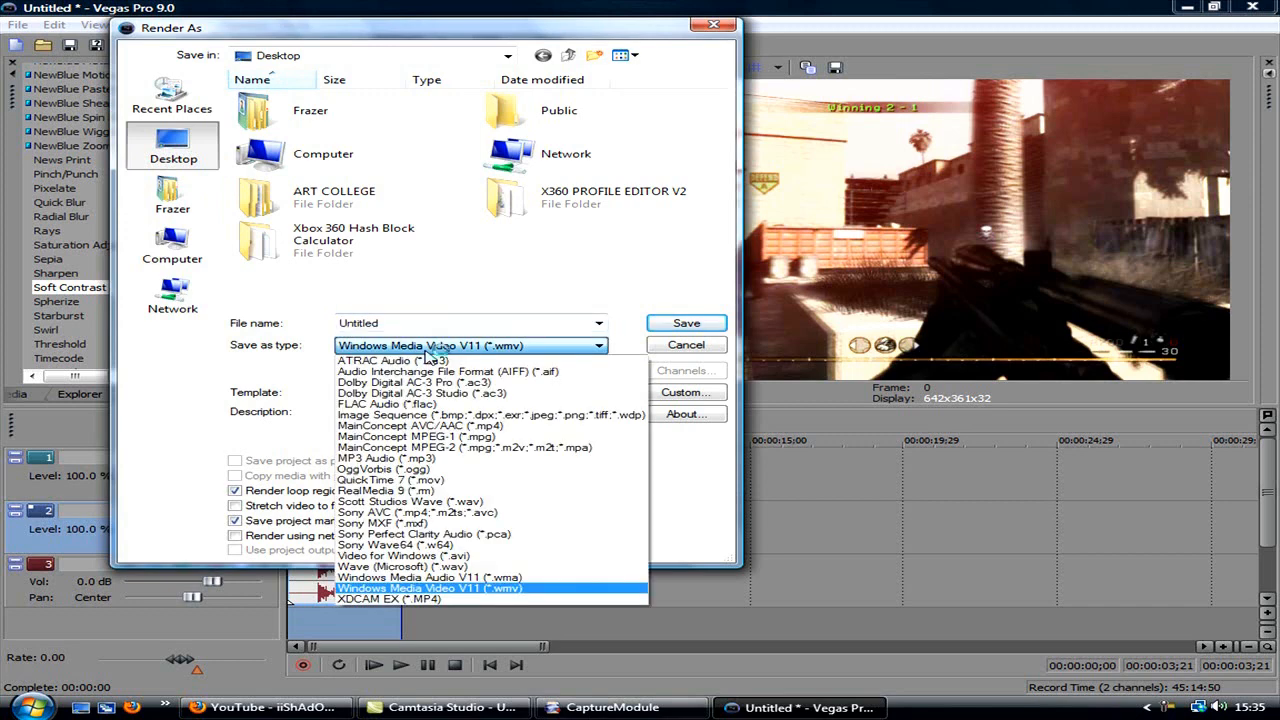
{"action": "left_click", "coordinate": [421, 428]}
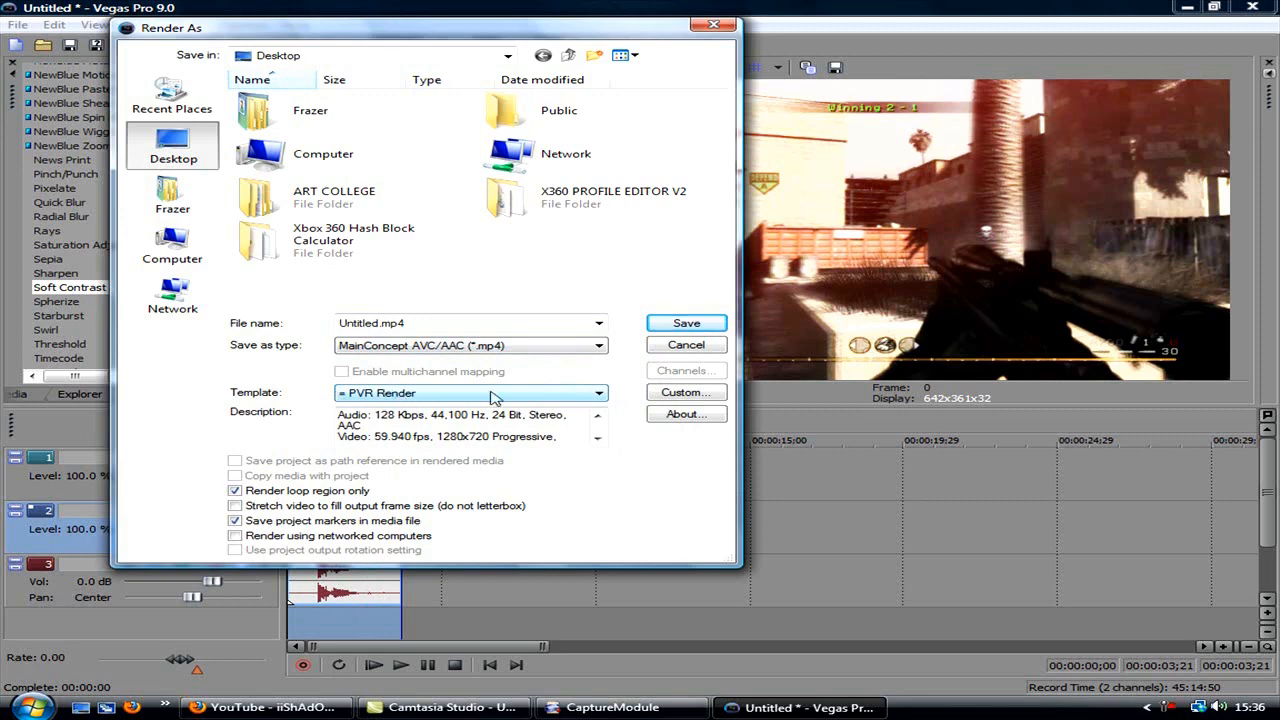
- Set the PVR Render template's maximum and average variable bit rates to 14,000,000 bps
{"action": "left_click", "coordinate": [680, 393]}
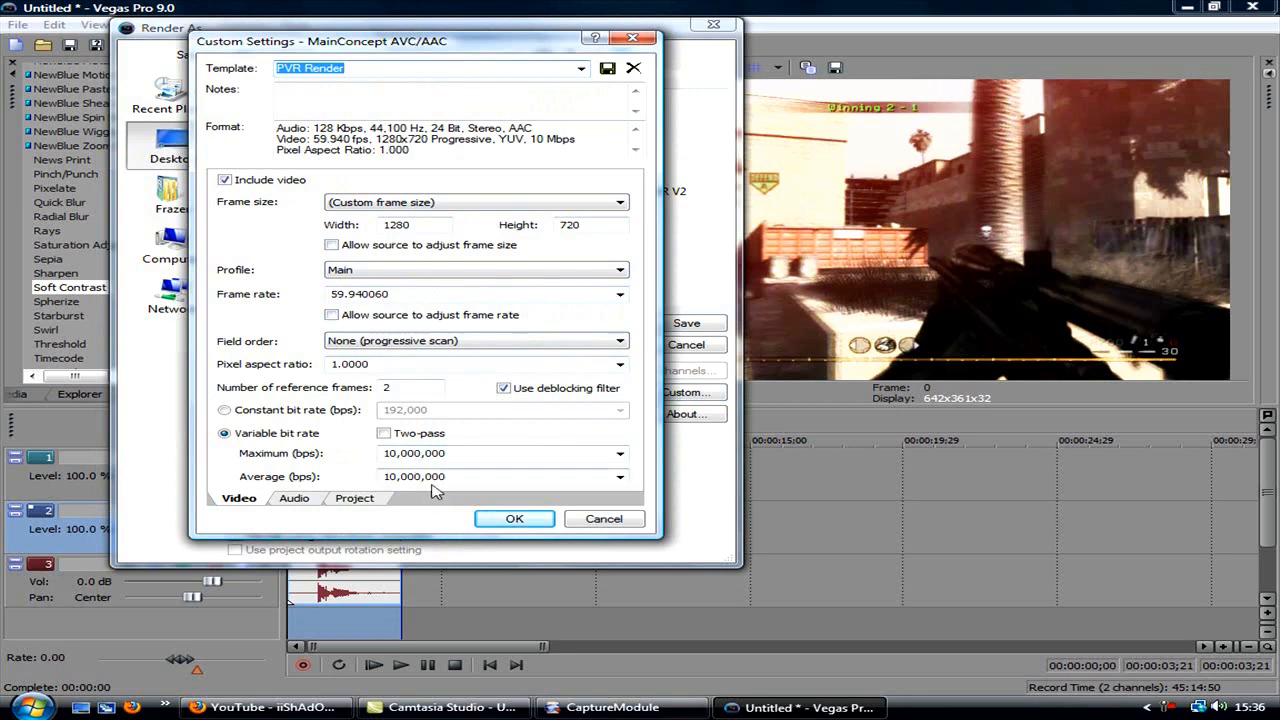
{"action": "left_click", "coordinate": [580, 68]}
{"action": "left_click", "coordinate": [580, 68]}
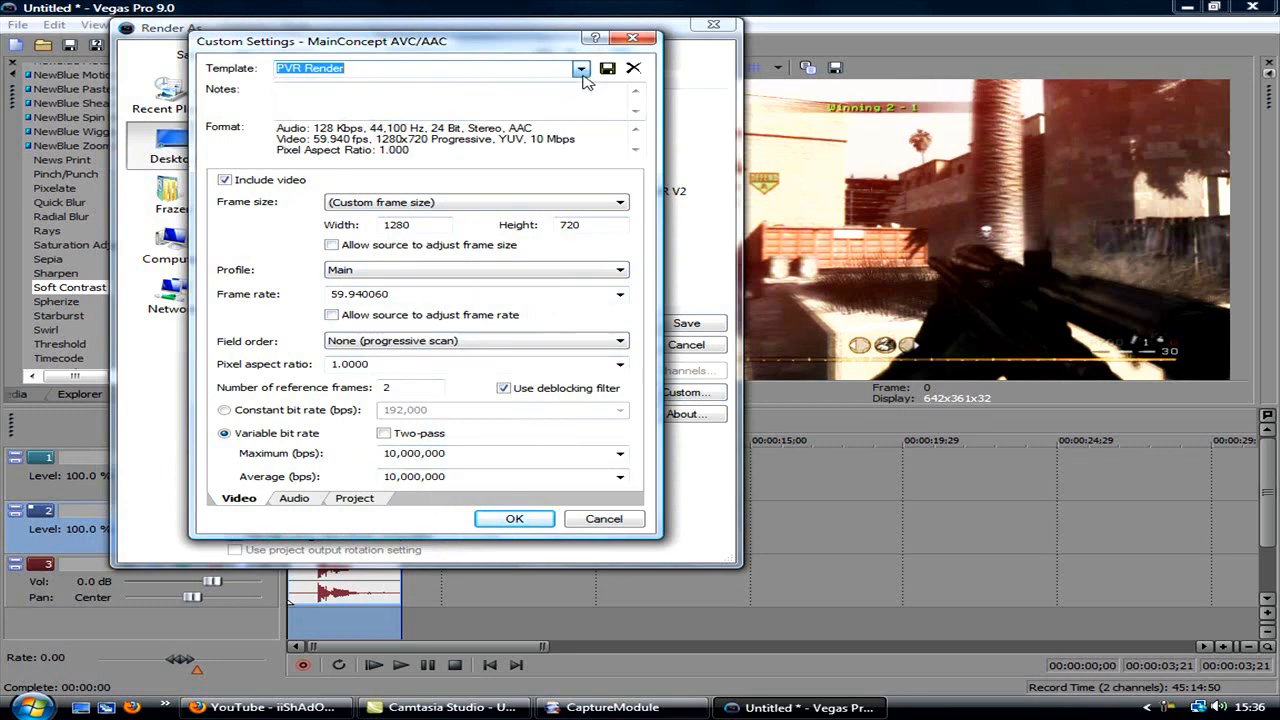
{"action": "left_click", "coordinate": [620, 453]}
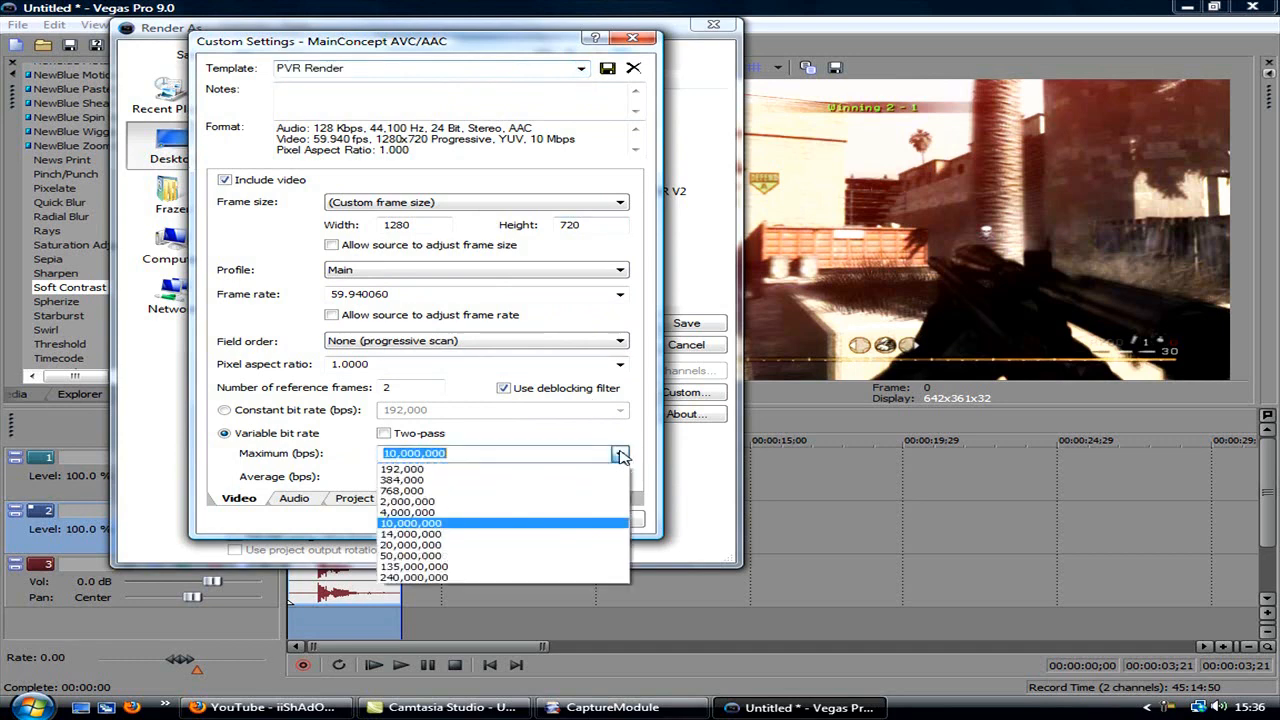
{"action": "left_click", "coordinate": [598, 534]}
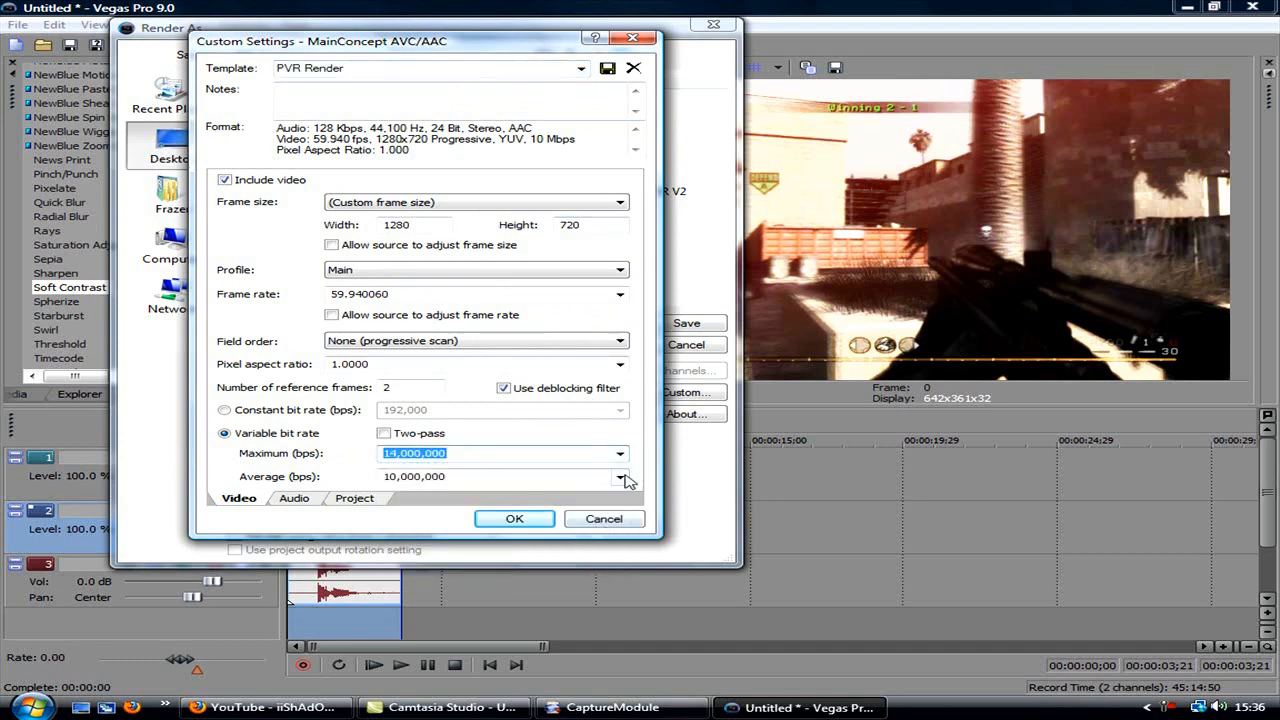
{"action": "left_click", "coordinate": [621, 478]}
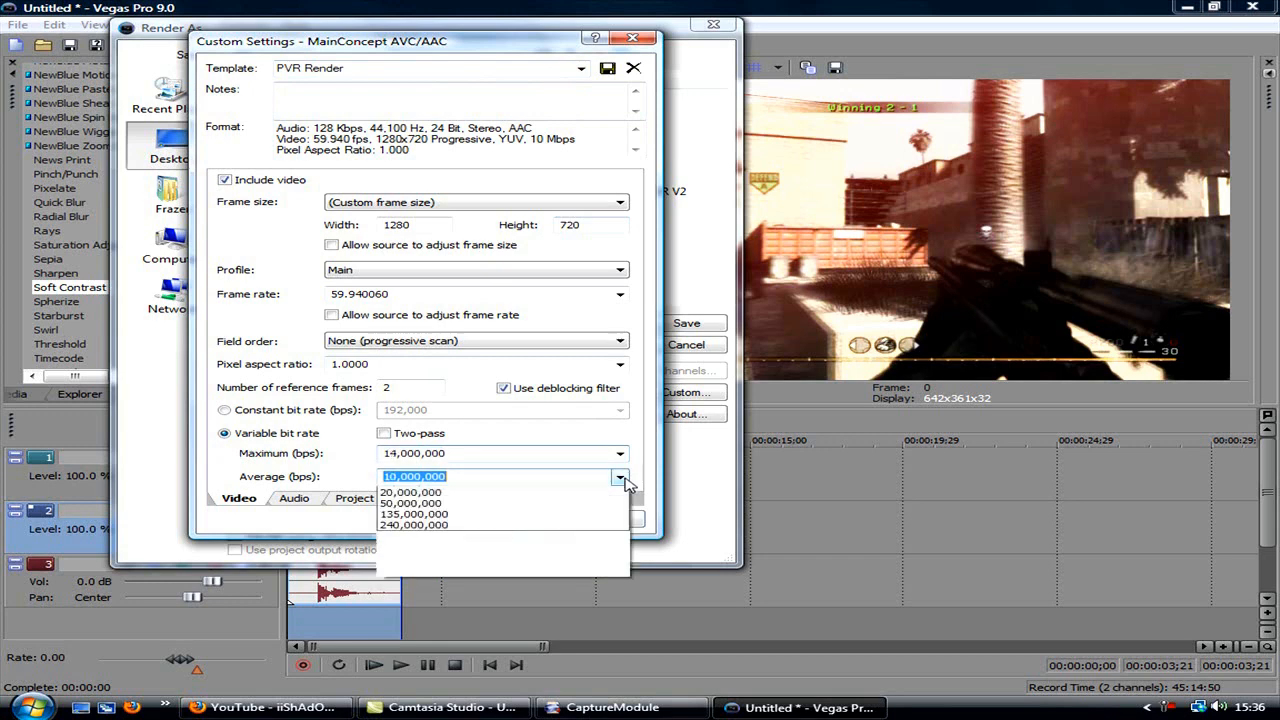
{"action": "left_click", "coordinate": [580, 558]}
- Set the render frame rate to 59.94000 and the number of reference frames to 4, accept, and close the render dialog without rendering
{"action": "left_click", "coordinate": [358, 502]}
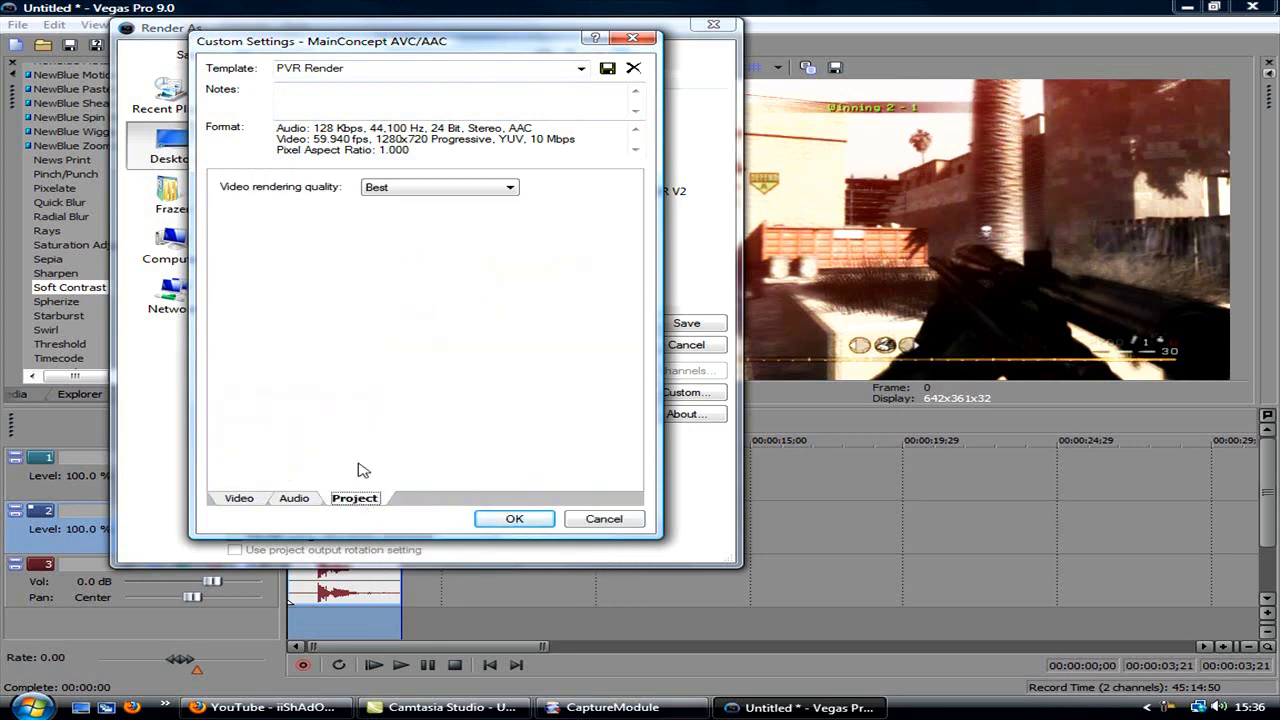
{"action": "left_click", "coordinate": [290, 500]}
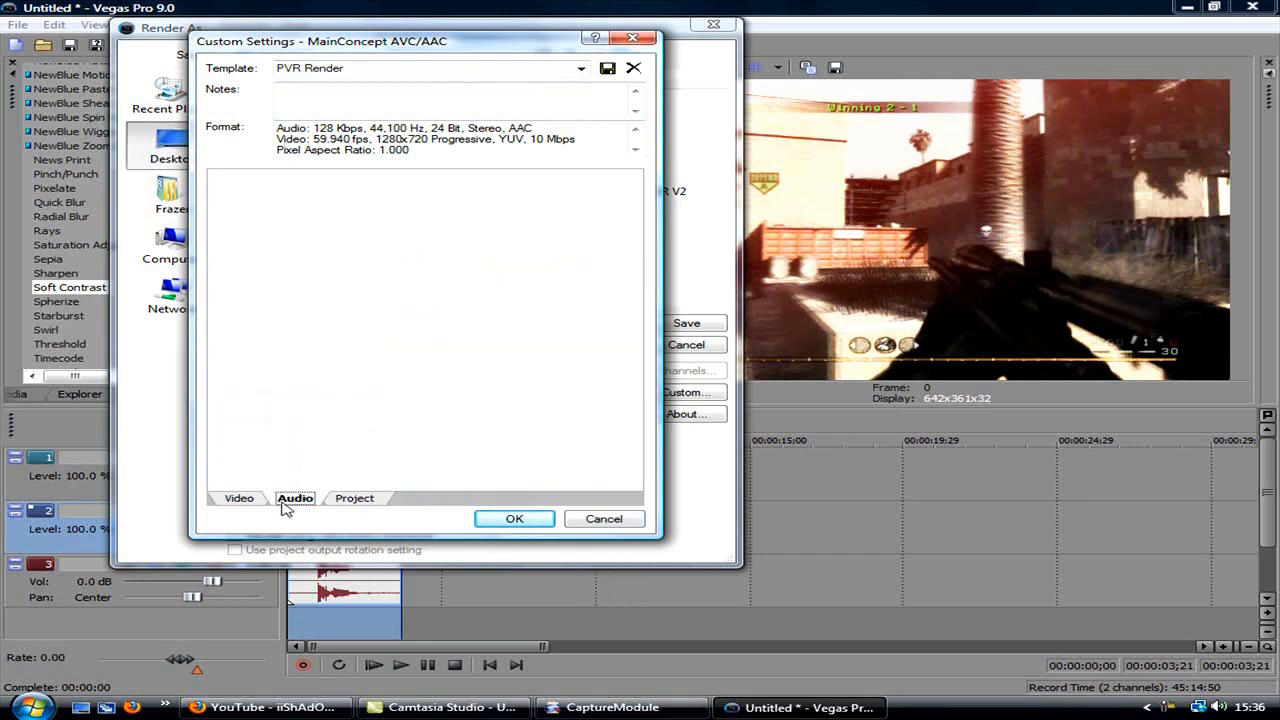
{"action": "left_click", "coordinate": [214, 500]}
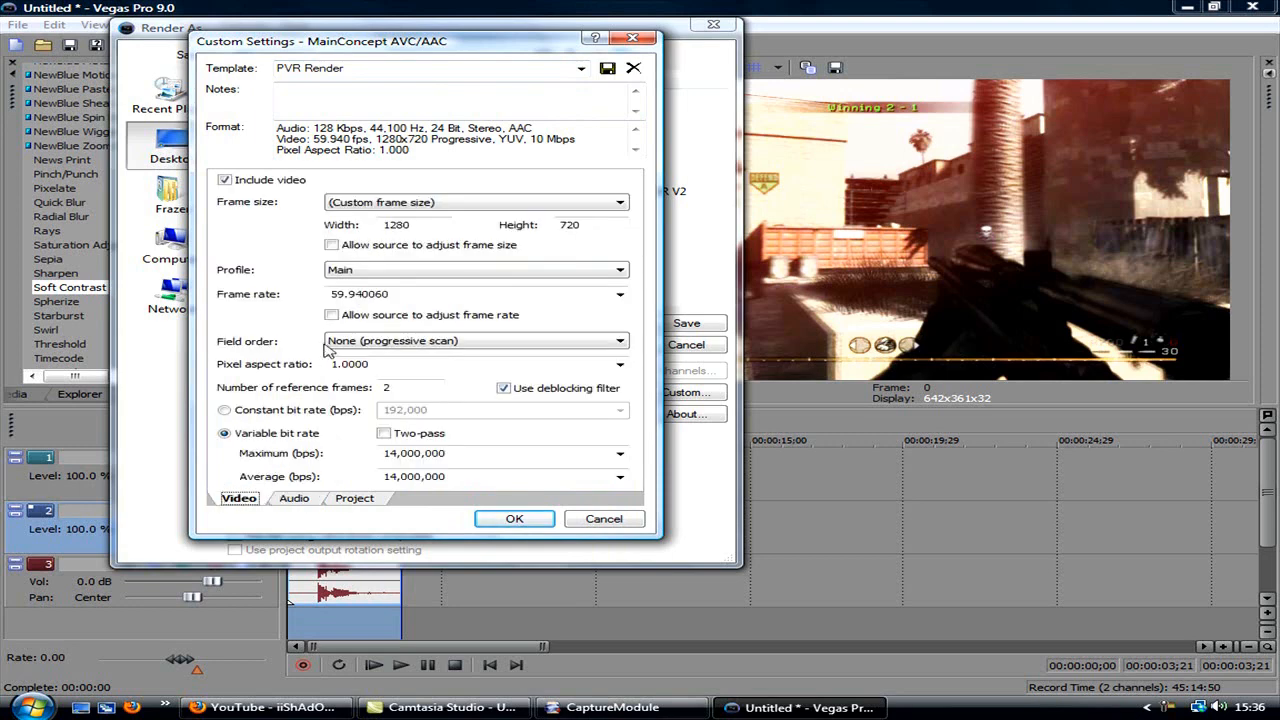
{"action": "left_click", "coordinate": [477, 295]}
{"action": "left_click", "coordinate": [477, 295]}
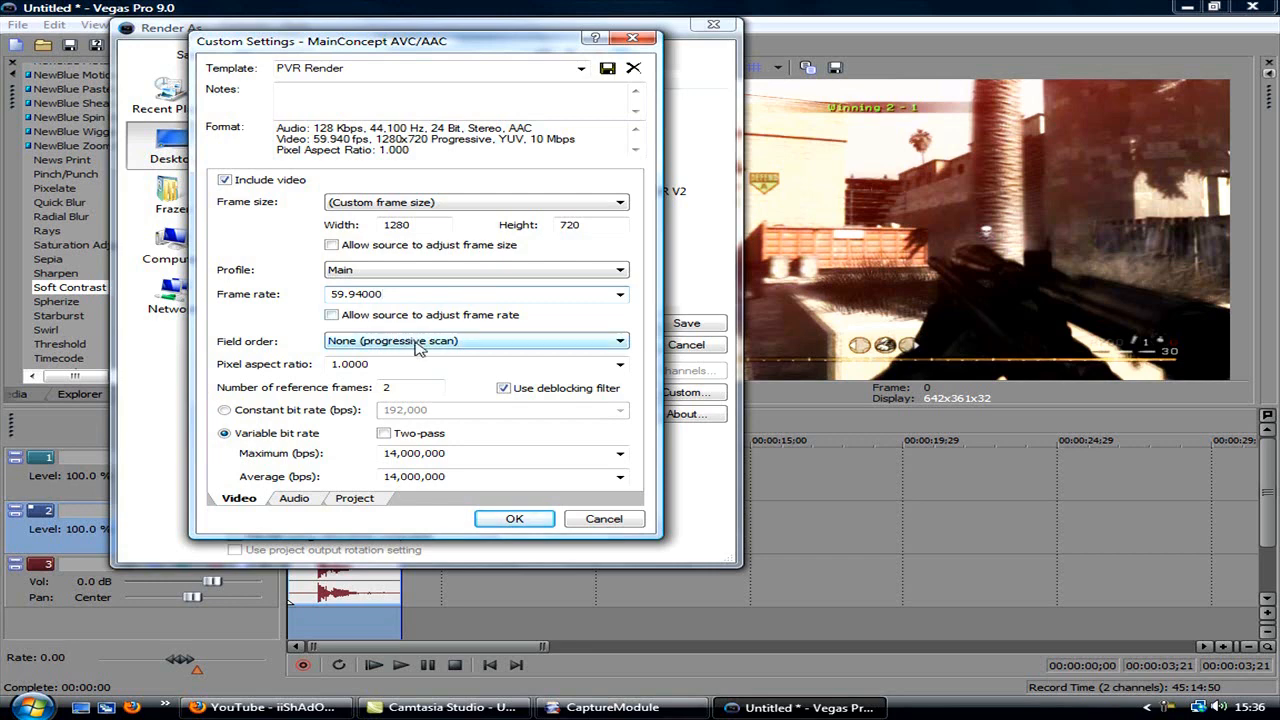
{"action": "left_click", "coordinate": [410, 388]}
{"action": "type", "text": "4"}
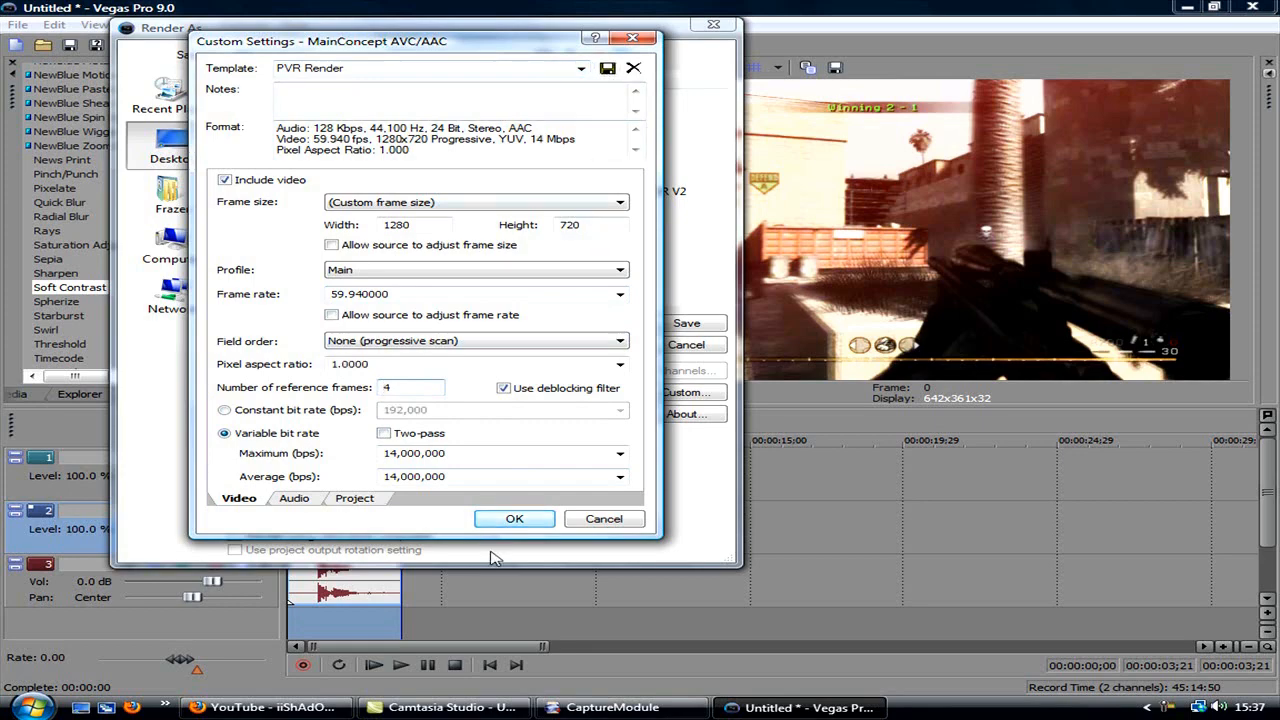
{"action": "left_click", "coordinate": [525, 519]}
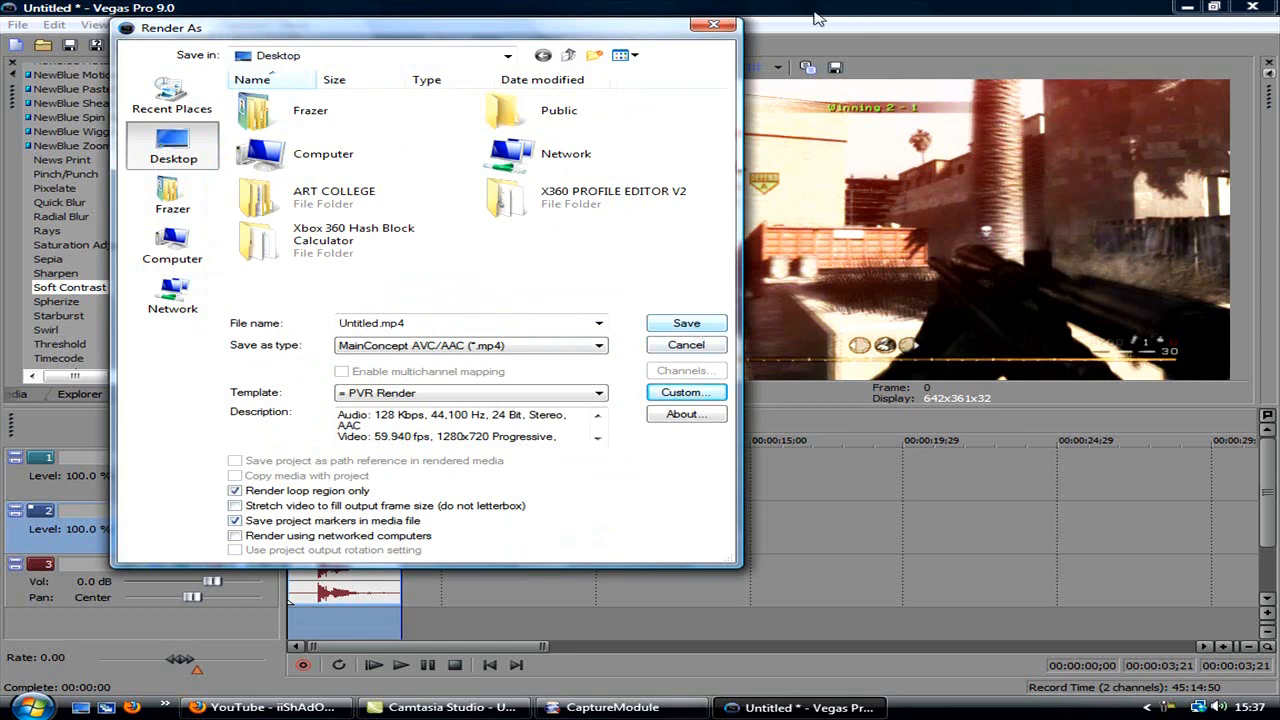
{"action": "left_click", "coordinate": [713, 26]}
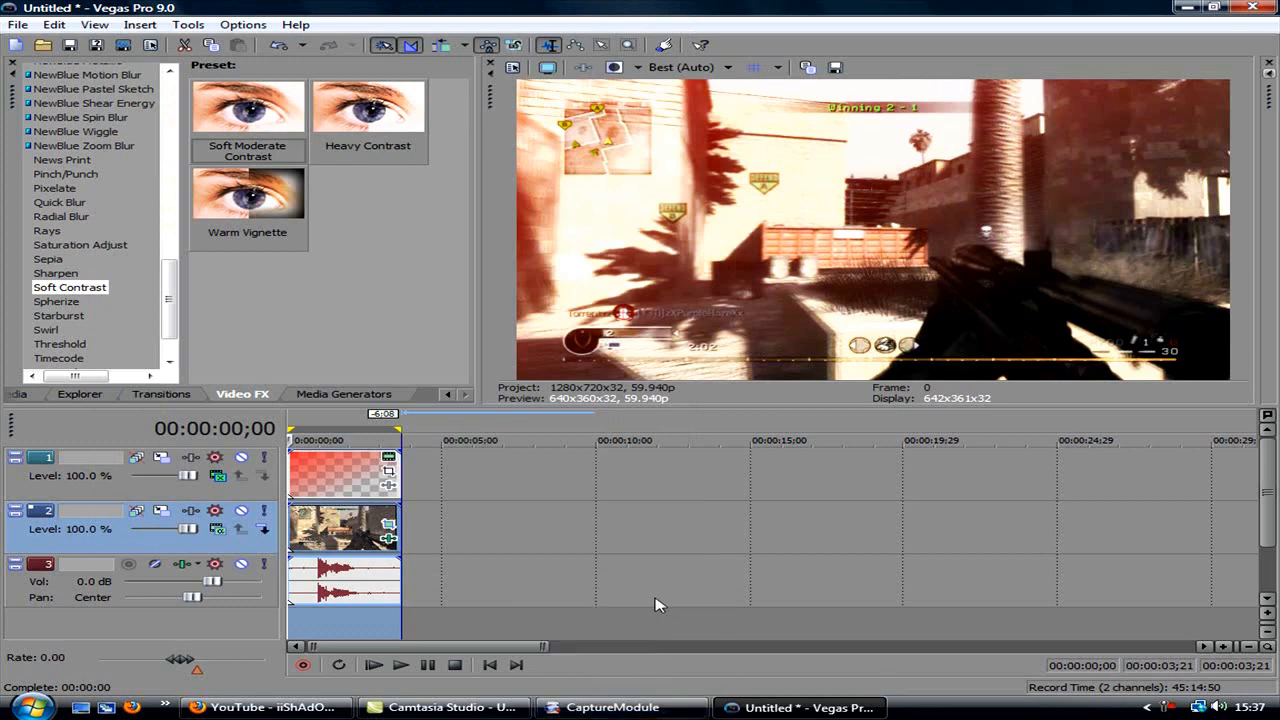